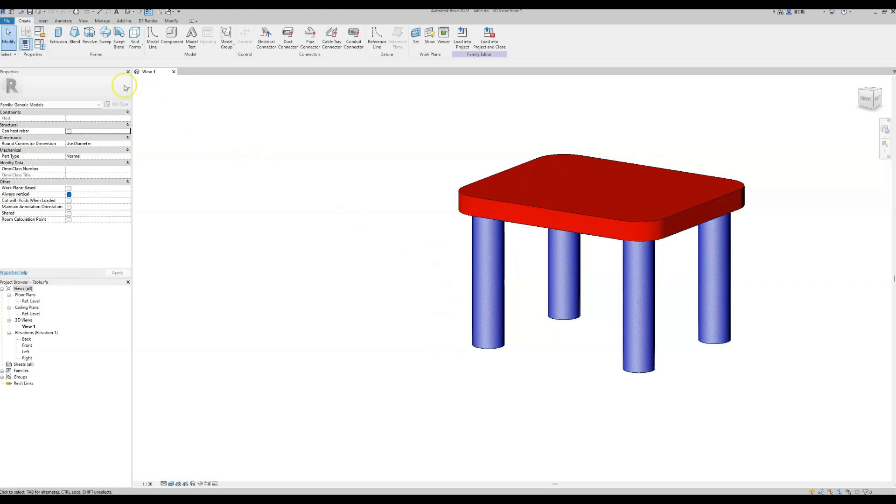
pyautogui.click(41, 45)
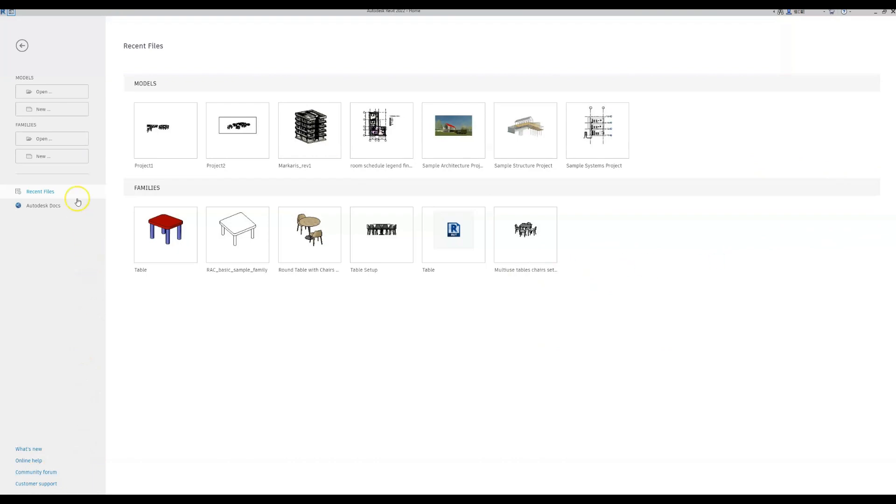
# Create a new family from the Metric Generic Model.rft template
pyautogui.click(56, 158)
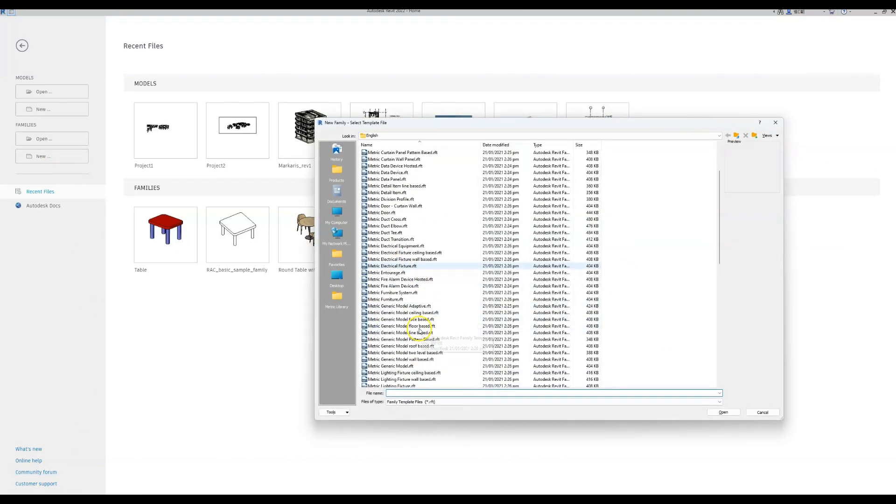
pyautogui.click(396, 366)
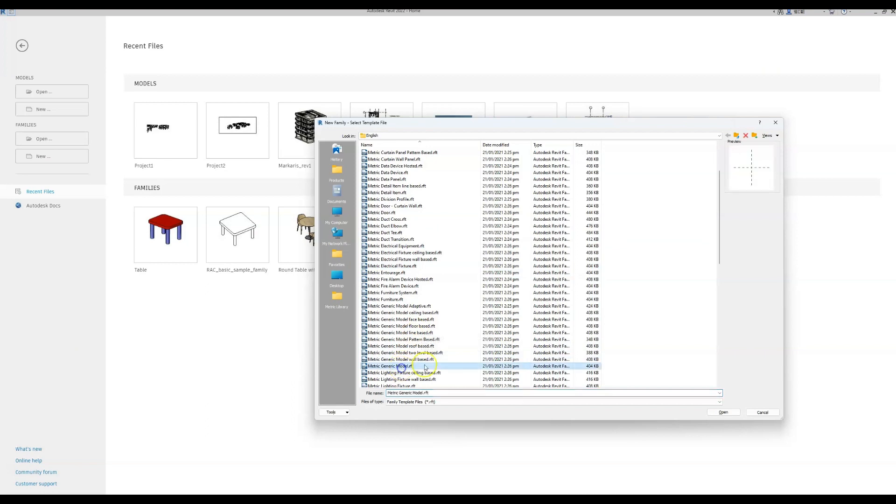
pyautogui.click(707, 413)
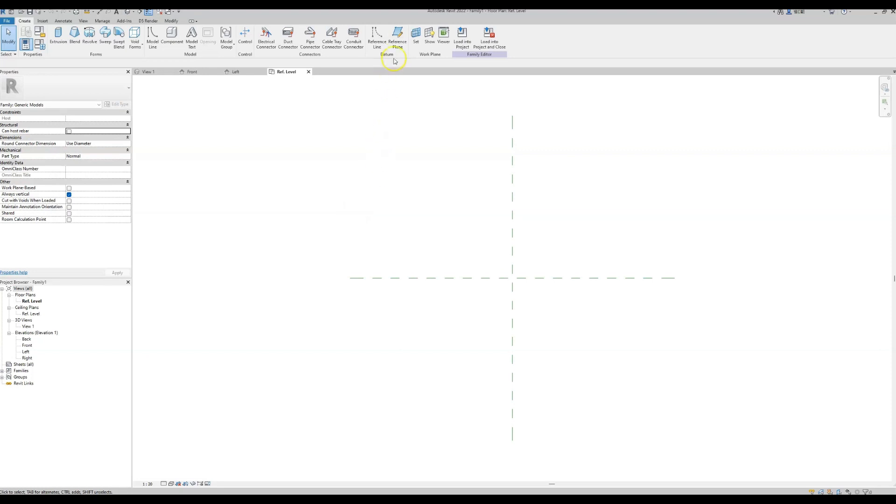
# Draw horizontal reference planes about 722 mm above and 800 mm below the horizontal centre plane
pyautogui.click(398, 36)
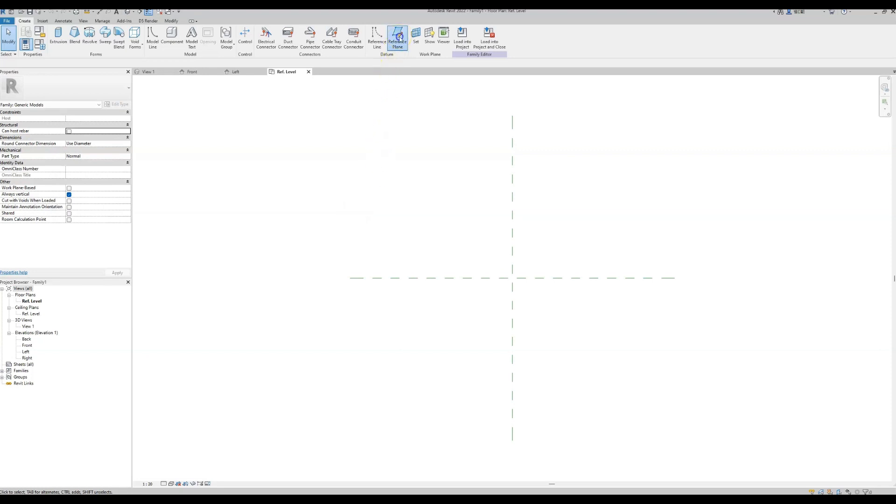
pyautogui.click(404, 220)
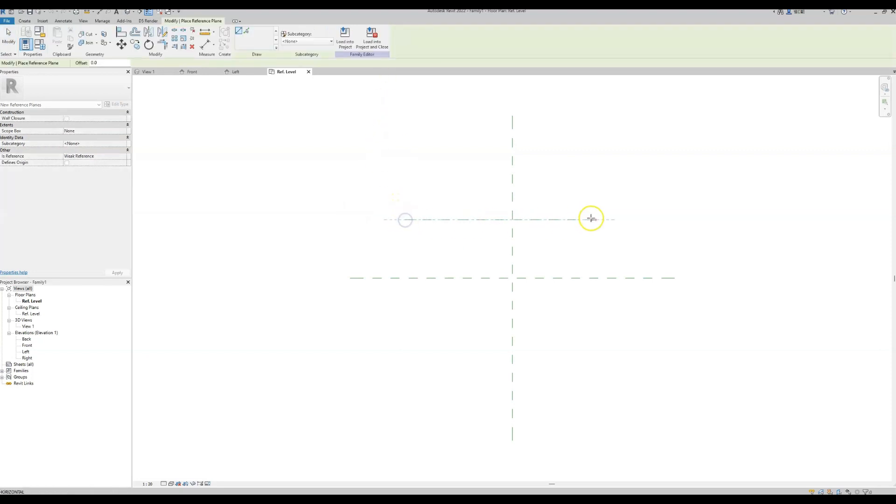
pyautogui.click(649, 219)
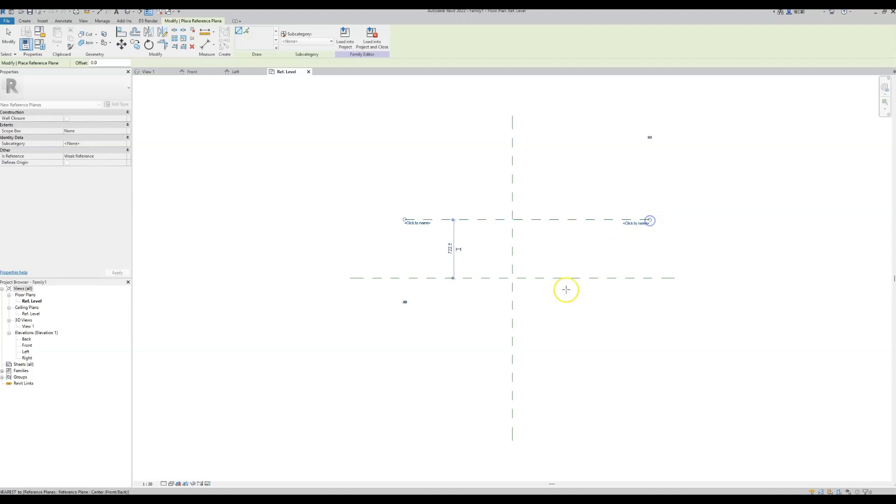
pyautogui.click(405, 343)
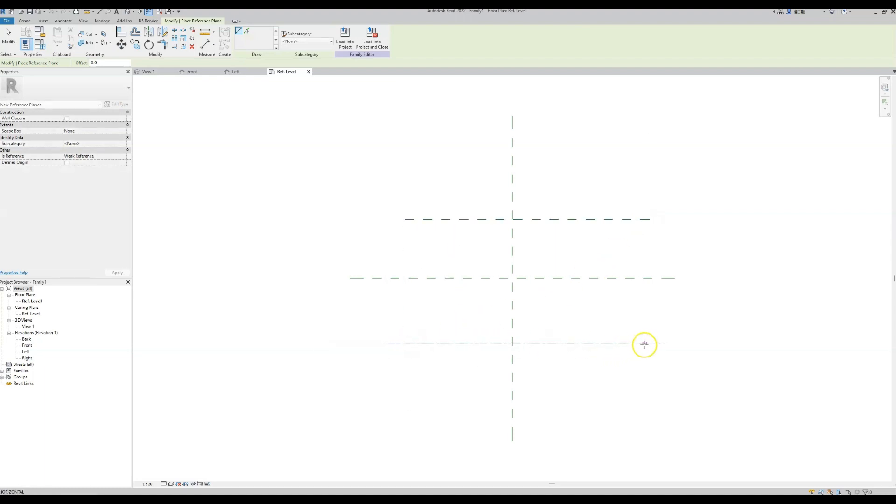
pyautogui.click(649, 344)
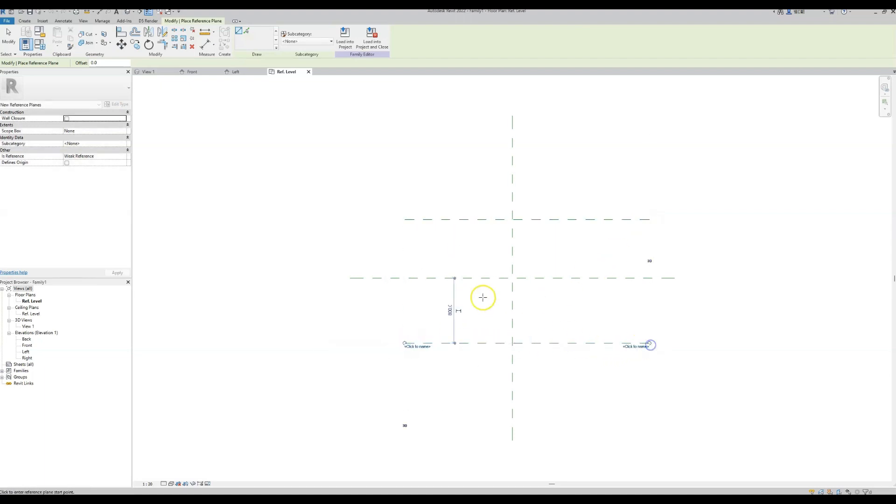
# Draw vertical reference planes about 1064 mm to the left and 1103 mm to the right of the vertical centre plane
pyautogui.click(426, 193)
pyautogui.click(430, 377)
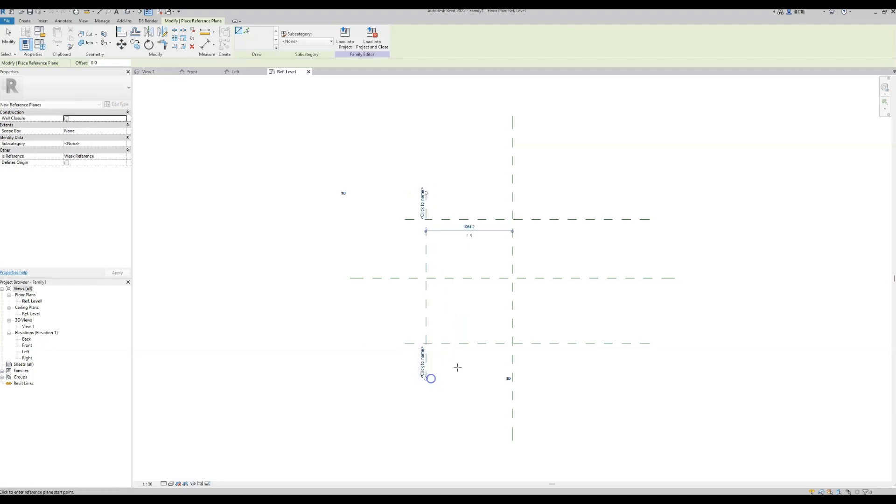
pyautogui.click(600, 188)
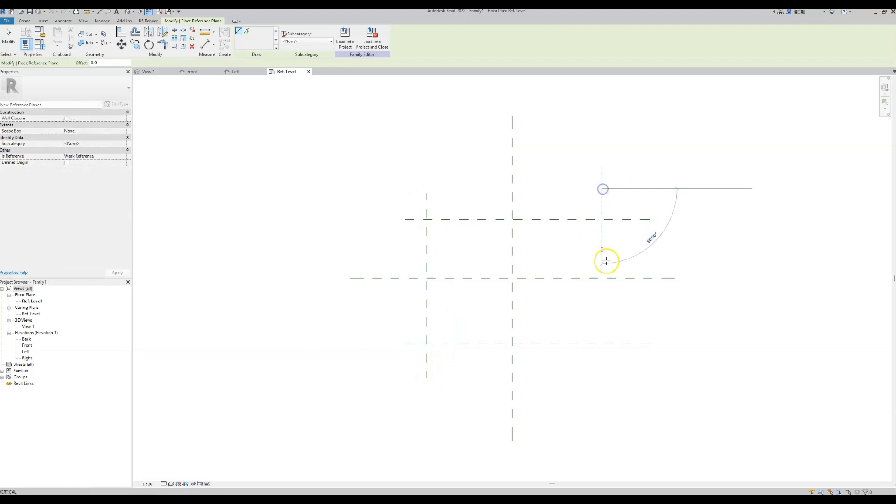
pyautogui.click(599, 381)
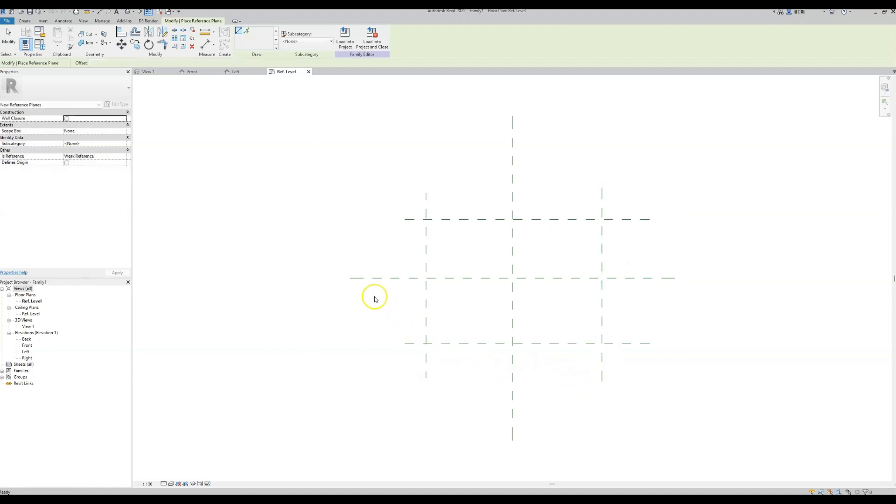
pyautogui.press('Escape')
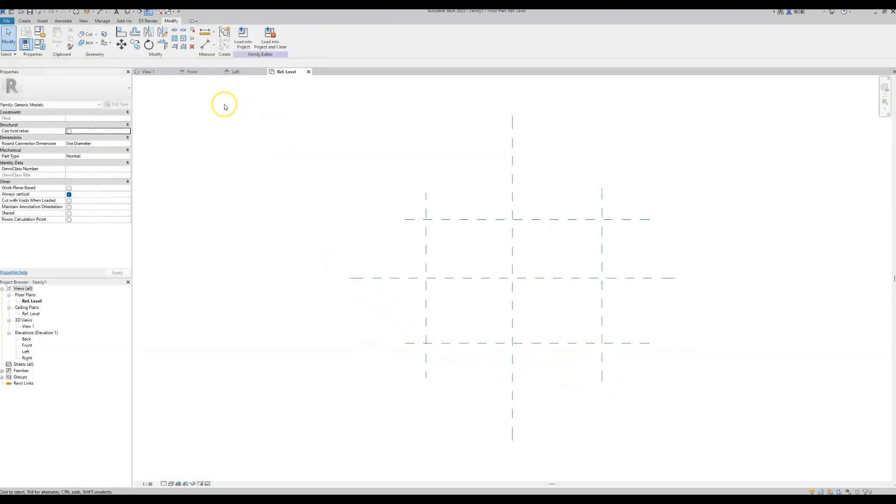
# Place an aligned dimension across the three vertical reference planes above the layout and constrain its segments to be equal
pyautogui.click(204, 46)
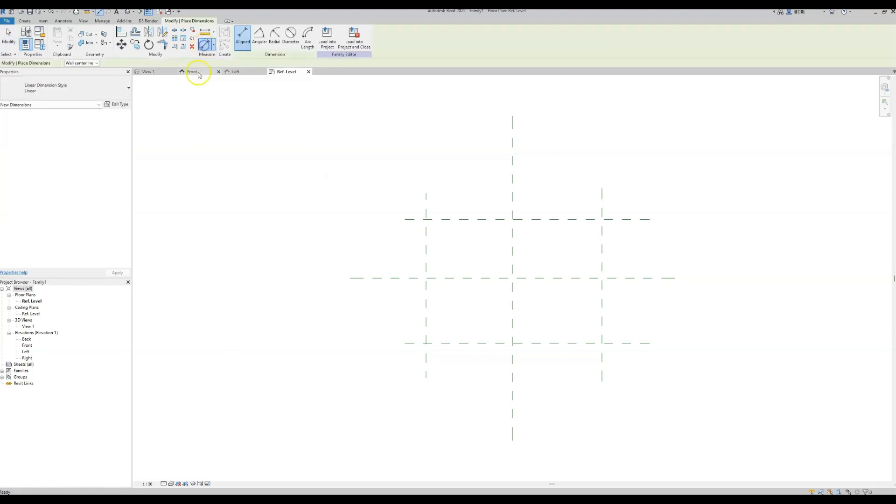
pyautogui.click(426, 198)
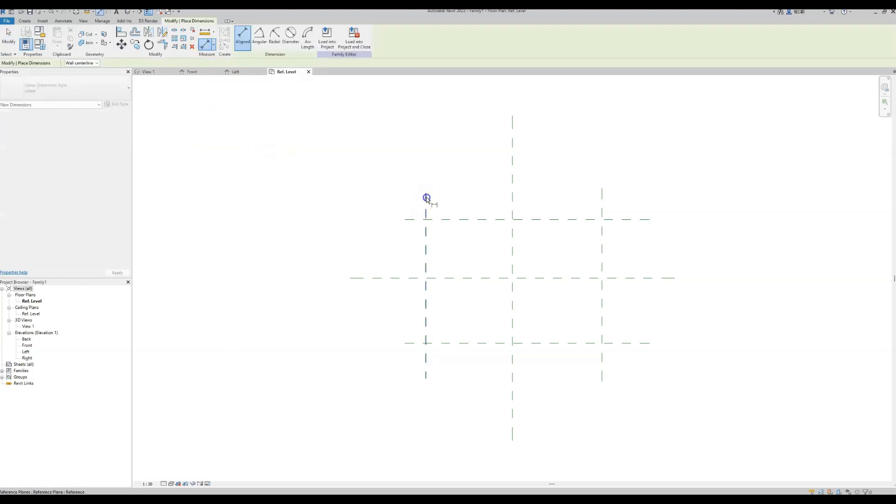
pyautogui.click(512, 198)
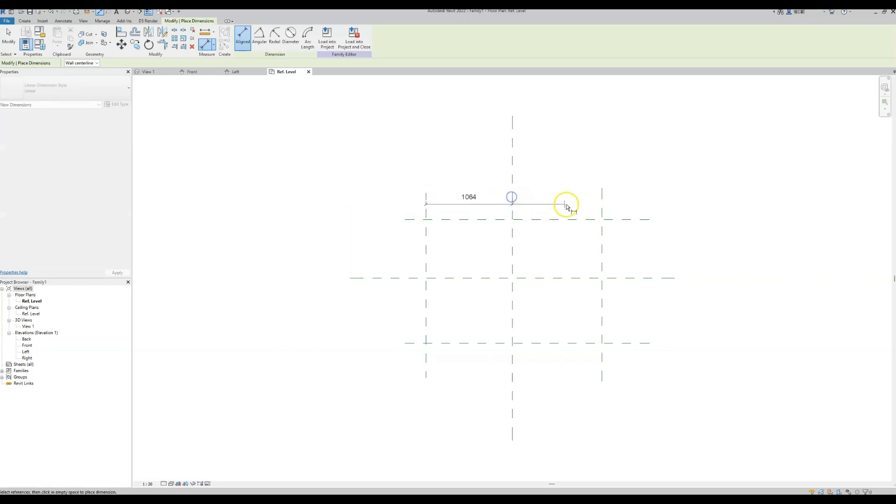
pyautogui.click(601, 199)
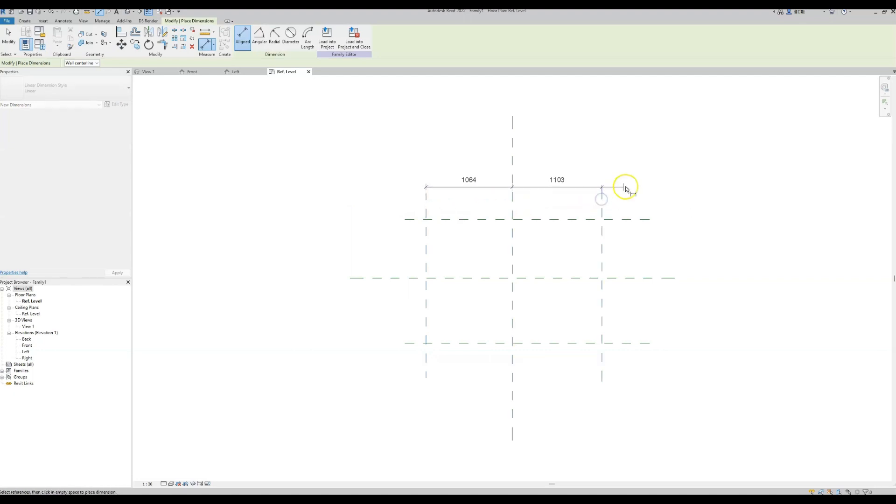
pyautogui.click(646, 176)
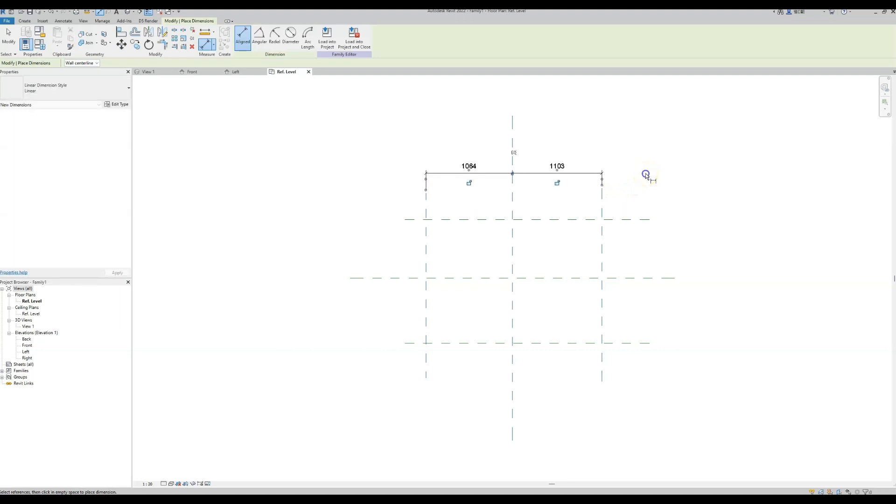
pyautogui.click(515, 154)
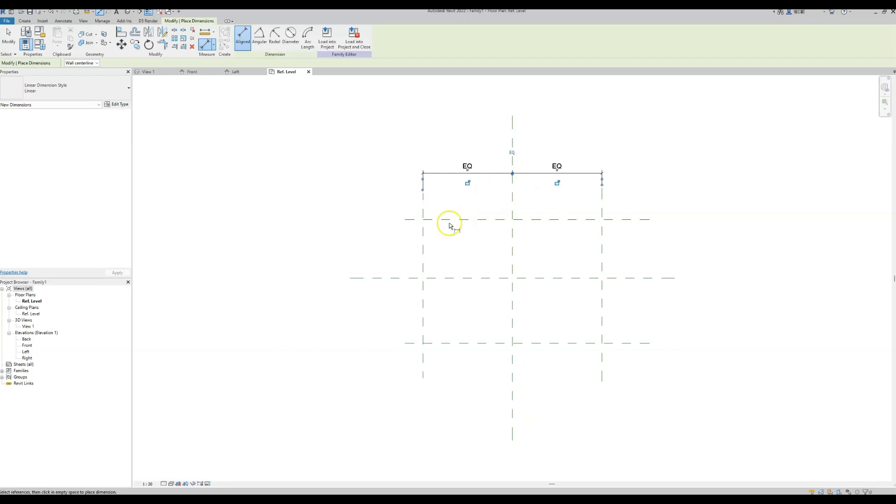
# Place an aligned dimension across the three horizontal reference planes left of the layout and constrain its segments to be equal
pyautogui.click(207, 47)
pyautogui.click(411, 220)
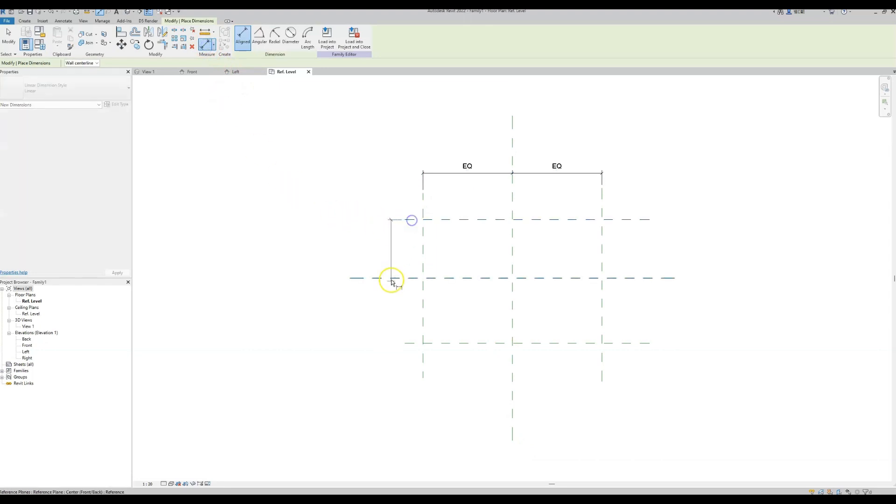
pyautogui.click(393, 279)
pyautogui.click(406, 344)
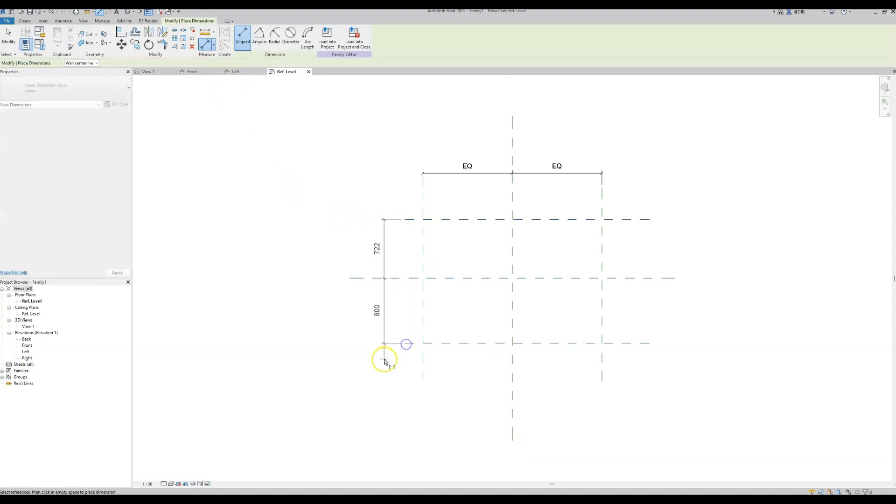
pyautogui.click(381, 362)
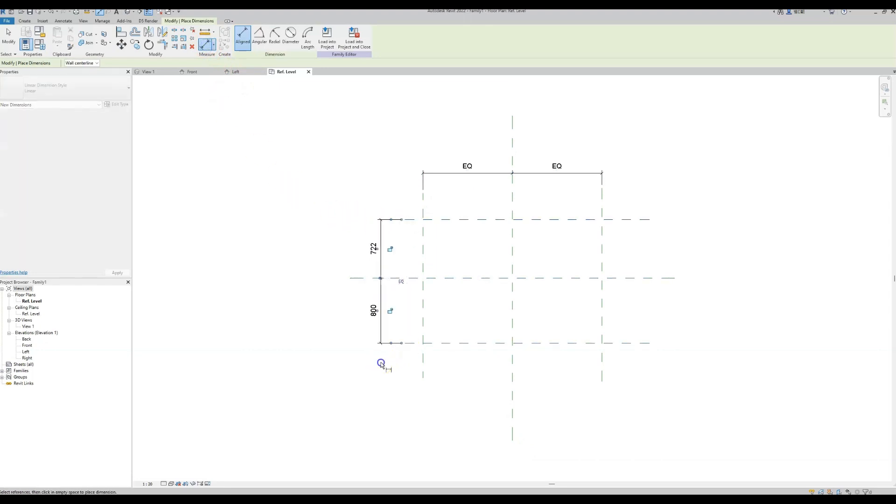
pyautogui.click(401, 283)
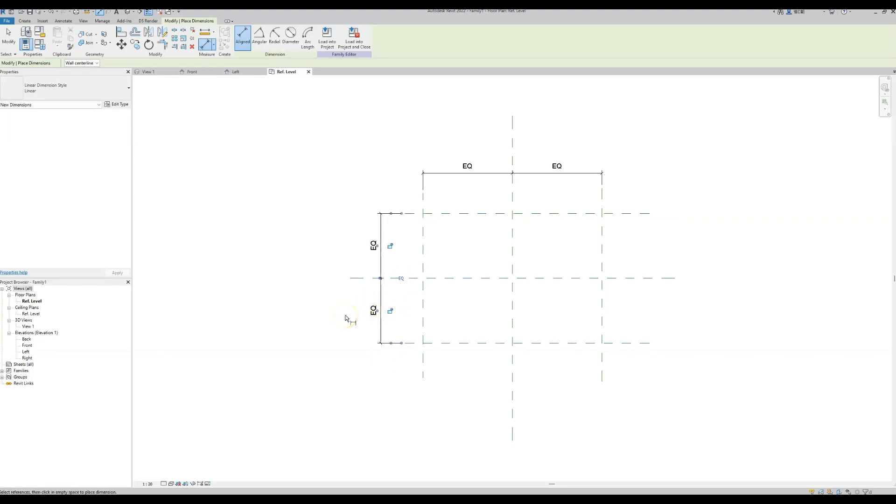
# Move the right vertical reference plane inward so the outer vertical planes are about 1720 mm apart
pyautogui.click(603, 233)
pyautogui.press('Escape')
pyautogui.press('Escape')
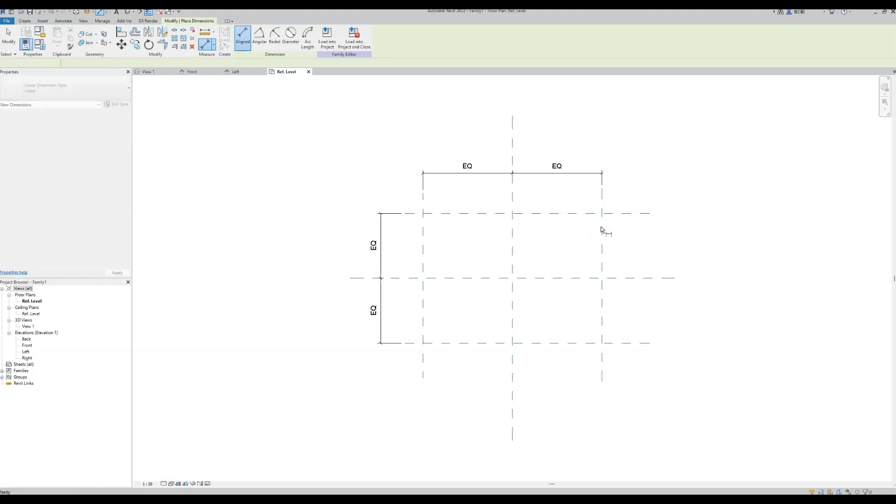
pyautogui.click(603, 230)
pyautogui.moveTo(603, 231); pyautogui.dragTo(582, 238)
pyautogui.click(606, 238)
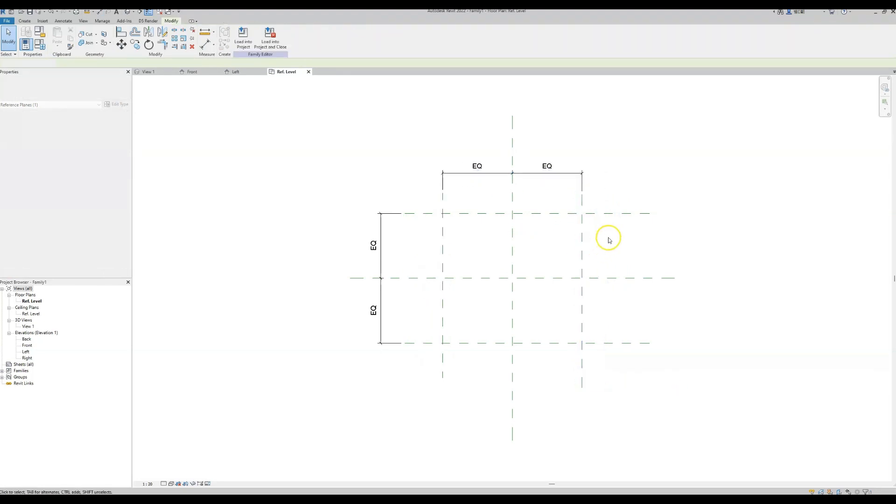
# Move the upper horizontal reference plane toward the centre so the outer horizontal planes are about 1080 mm apart
pyautogui.click(602, 213)
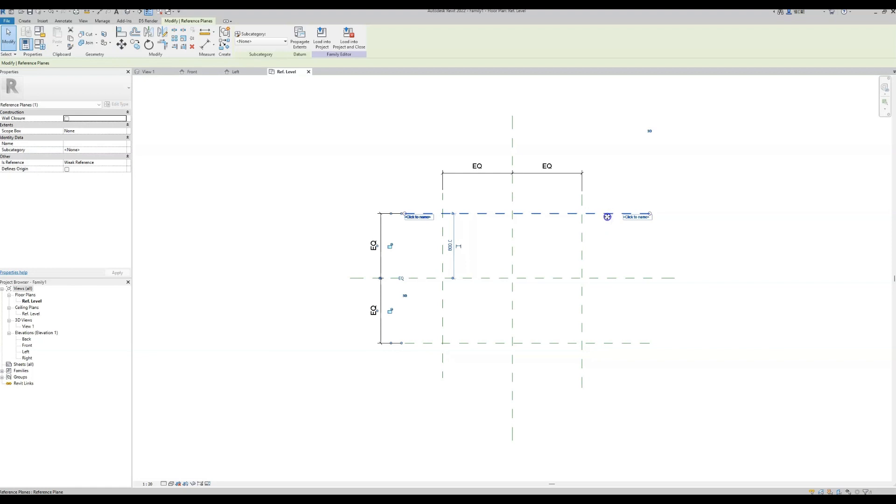
pyautogui.keyDown('ctrl'); pyautogui.moveTo(607, 216); pyautogui.dragTo(604, 235); pyautogui.keyUp('ctrl')
pyautogui.click(602, 255)
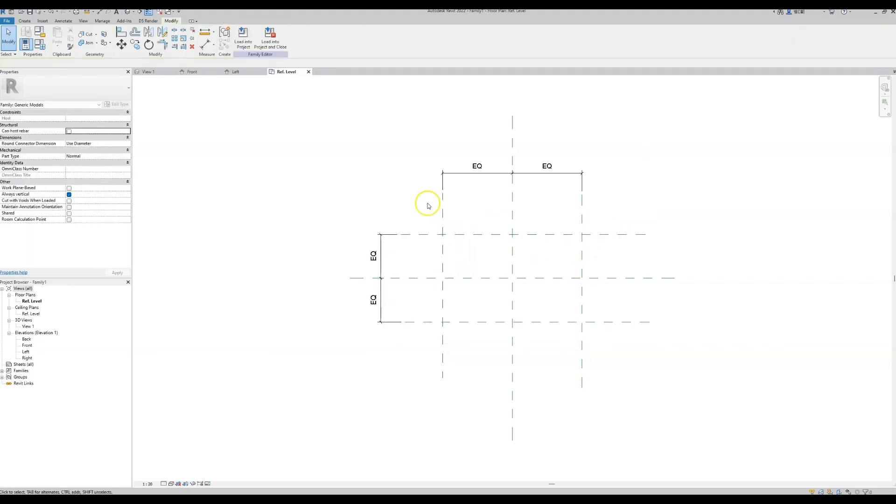
# Add an overall aligned dimension between the two outer vertical reference planes, above the equality dimension
pyautogui.click(205, 43)
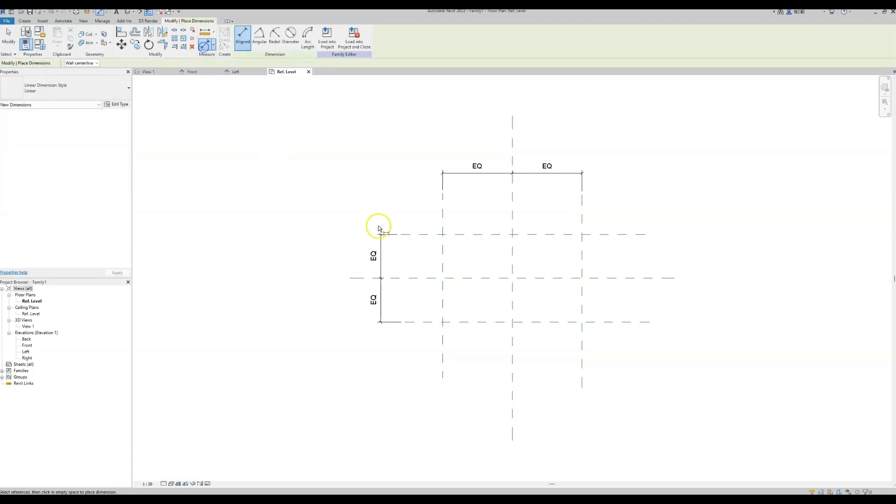
pyautogui.click(442, 199)
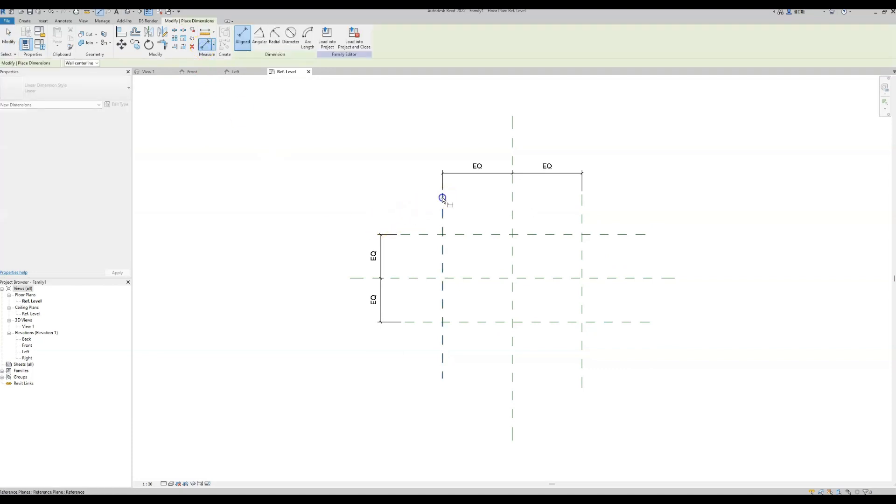
pyautogui.click(583, 201)
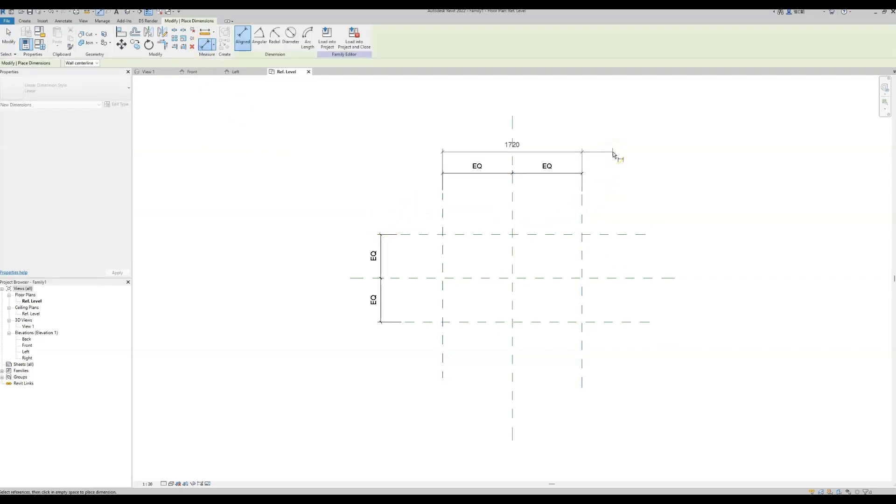
pyautogui.click(612, 152)
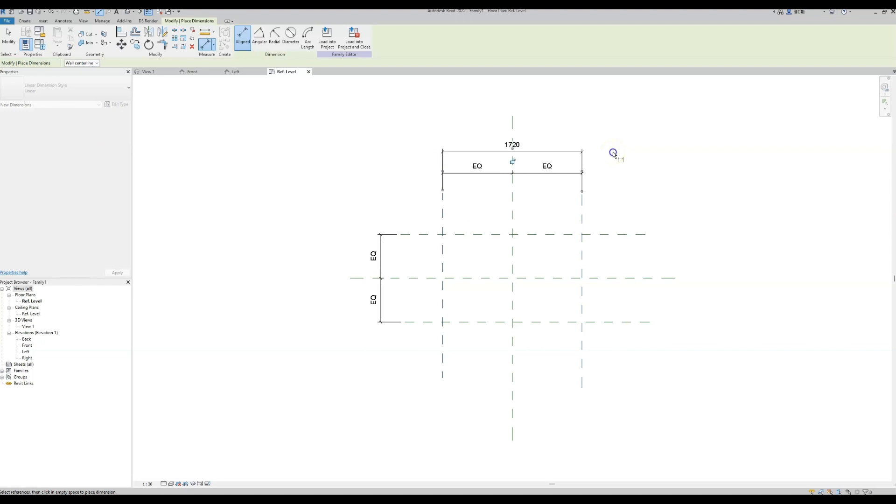
# Add an overall aligned dimension between the upper and lower horizontal reference planes, left of the equality dimension
pyautogui.click(422, 235)
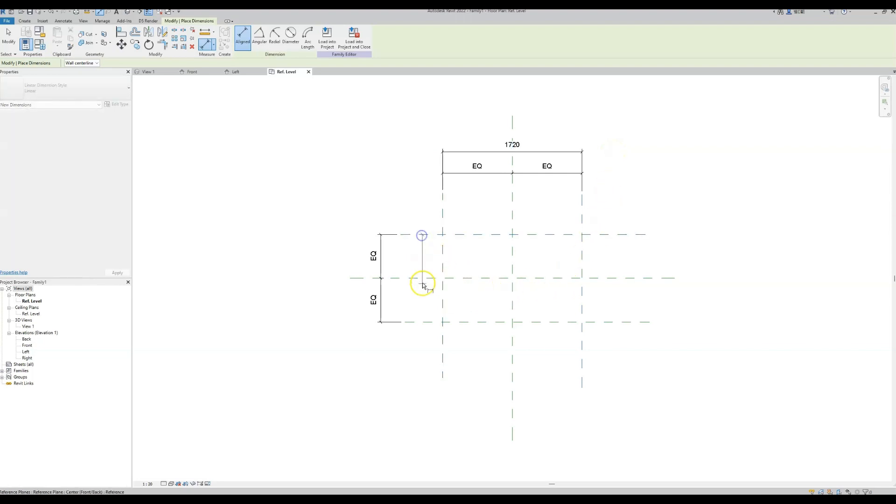
pyautogui.click(424, 322)
pyautogui.click(347, 335)
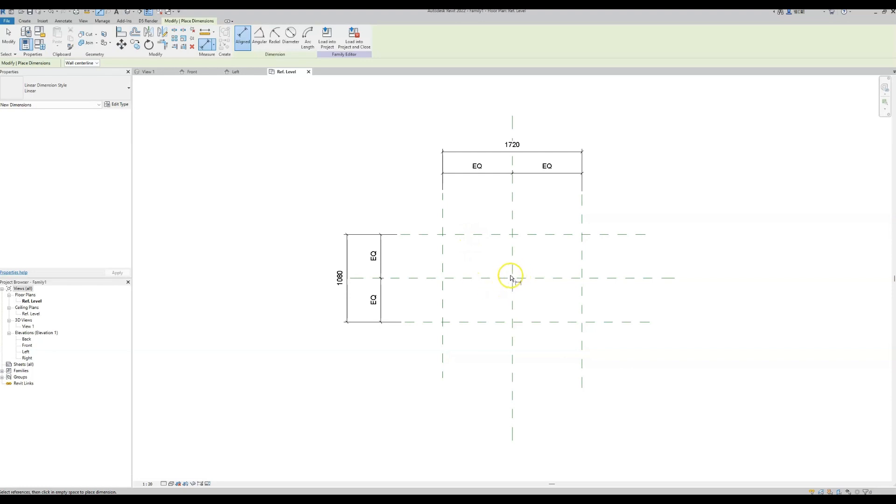
pyautogui.press('Escape')
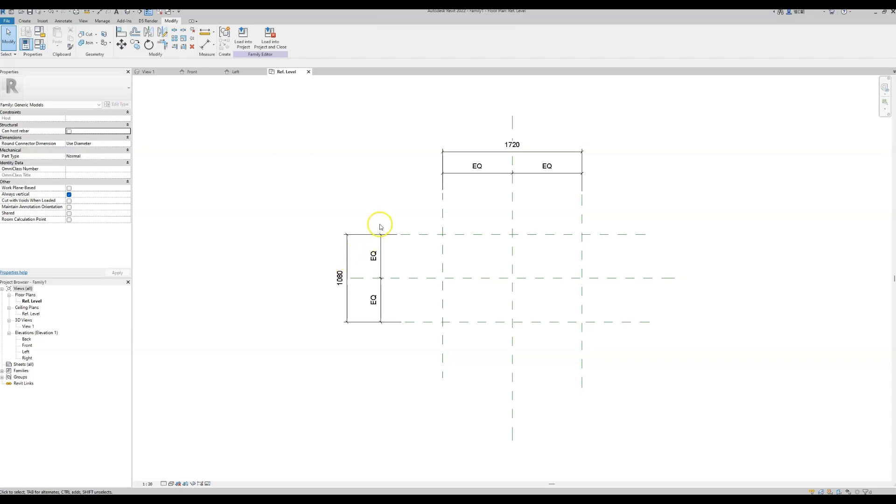
# Label the overall dimension between the outer vertical reference planes with a new family type parameter named Length
pyautogui.click(465, 155)
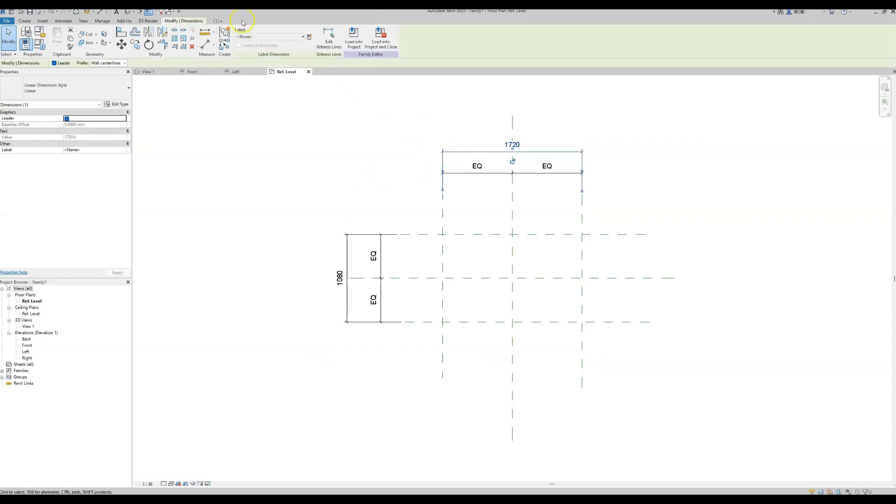
pyautogui.click(264, 37)
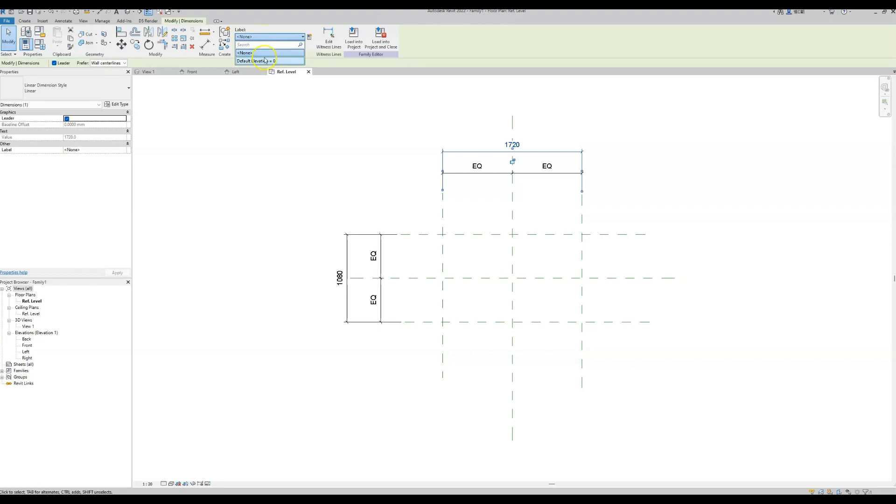
pyautogui.click(262, 37)
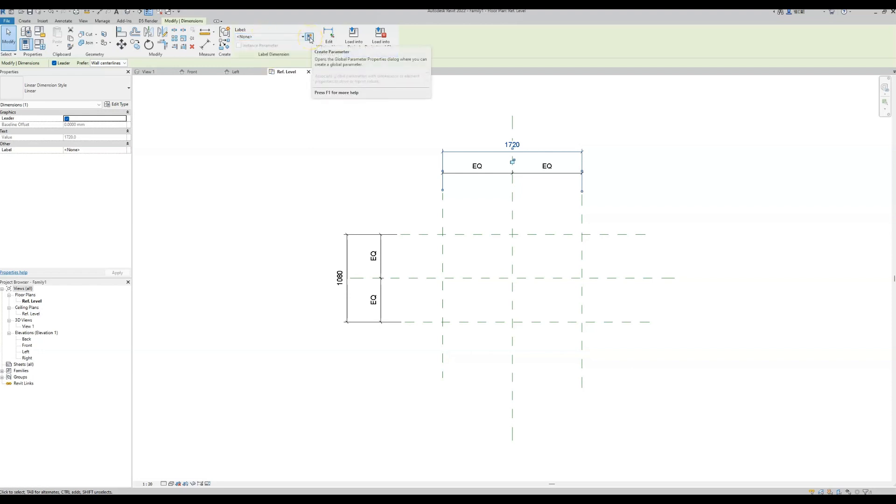
pyautogui.click(309, 37)
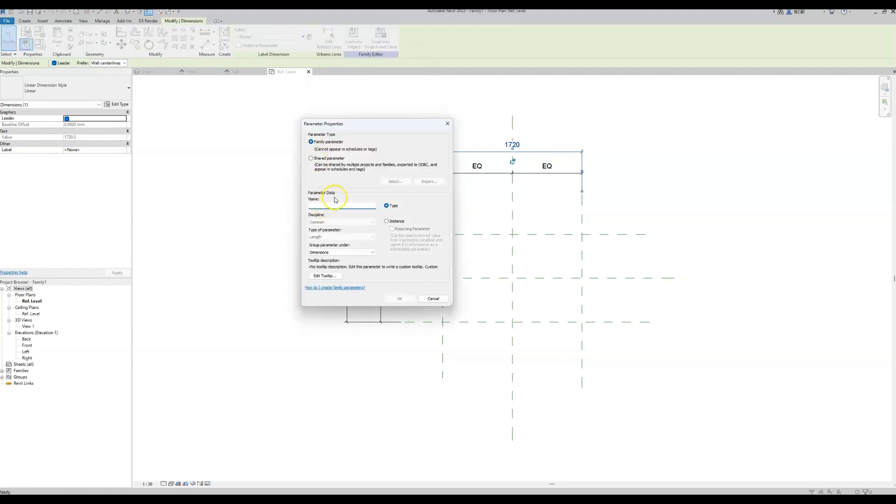
pyautogui.write('Ln')
pyautogui.click(399, 299)
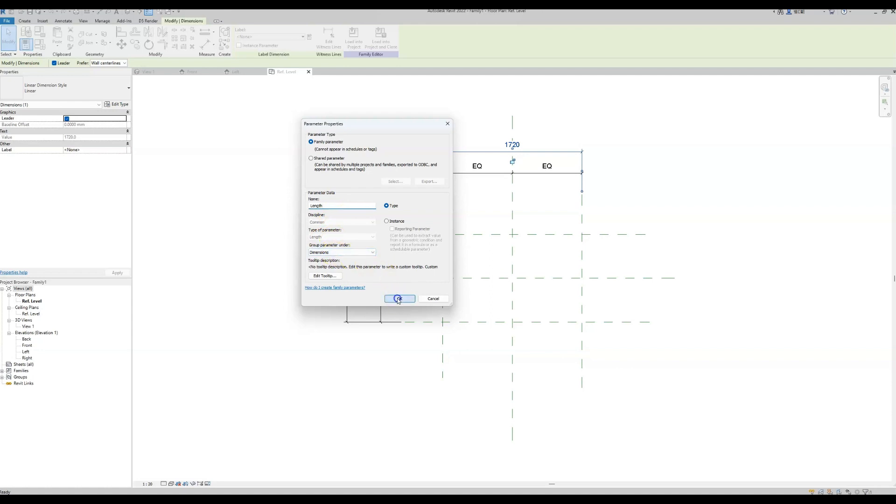
pyautogui.click(306, 219)
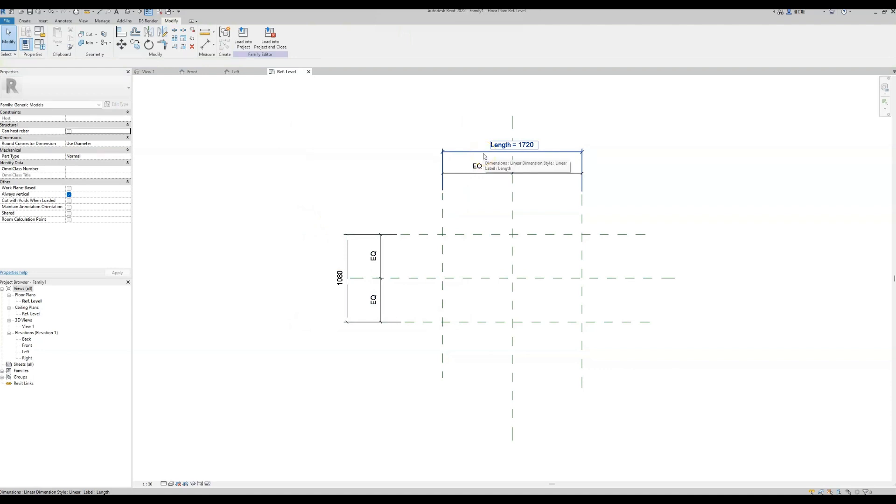
# Set the Length parameter to 1500 in the family types and apply it to the reference planes
pyautogui.click(41, 47)
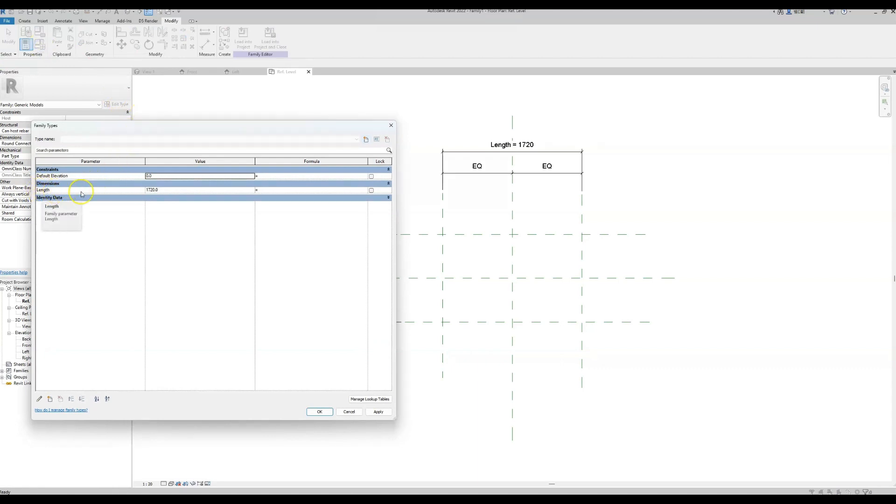
pyautogui.click(161, 190)
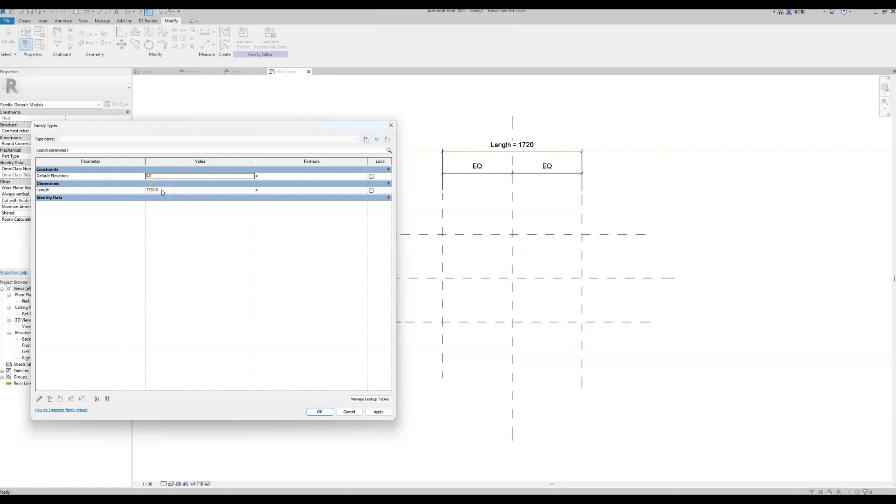
pyautogui.click(162, 190)
pyautogui.click(379, 412)
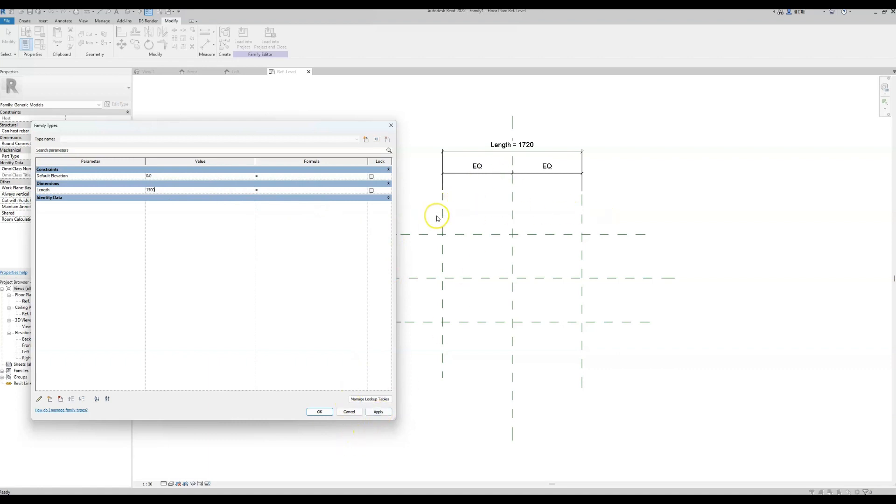
pyautogui.click(372, 414)
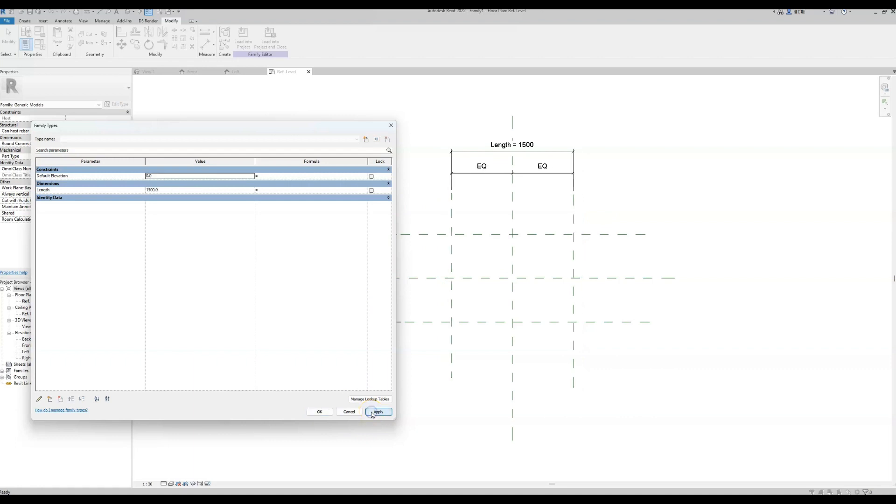
pyautogui.click(320, 412)
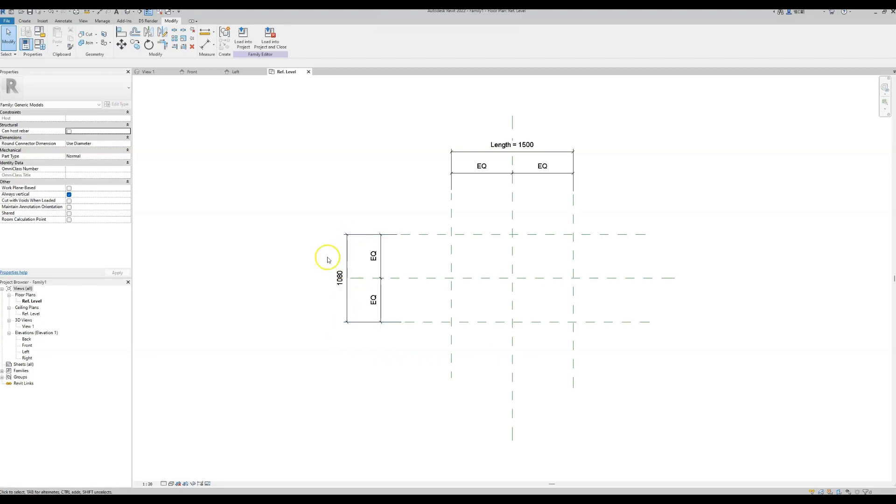
# Create a family type parameter named Width, with parameter type Length, grouped under Dimensions
pyautogui.click(40, 47)
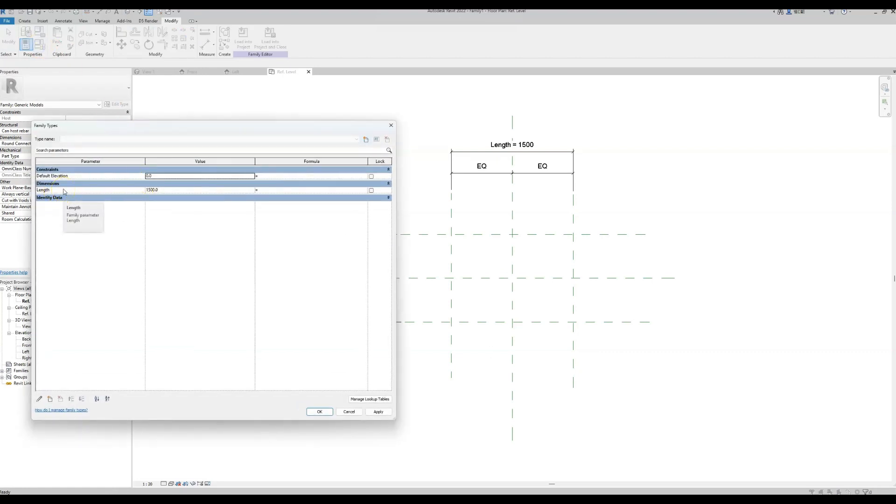
pyautogui.click(50, 400)
pyautogui.click(334, 206)
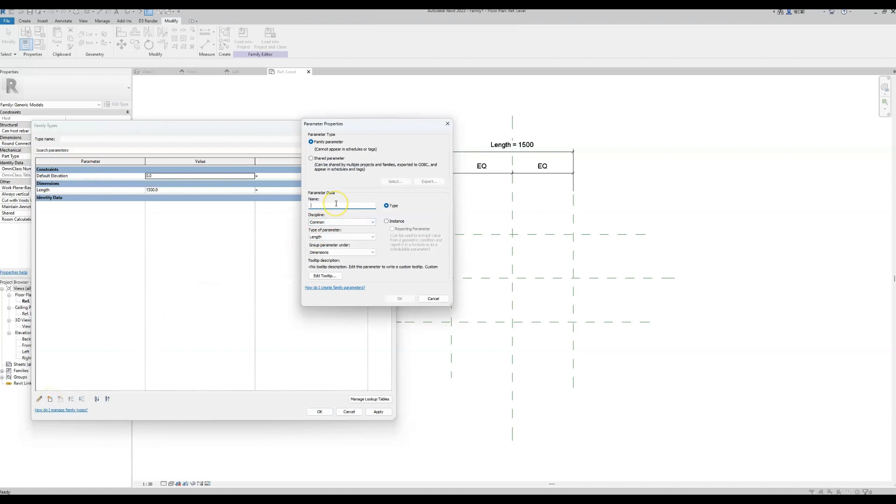
pyautogui.write('Width')
pyautogui.click(337, 238)
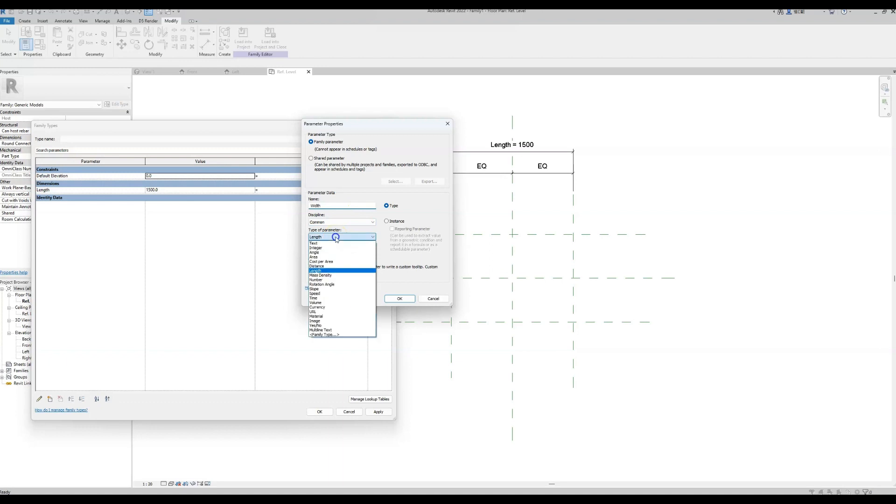
pyautogui.click(328, 271)
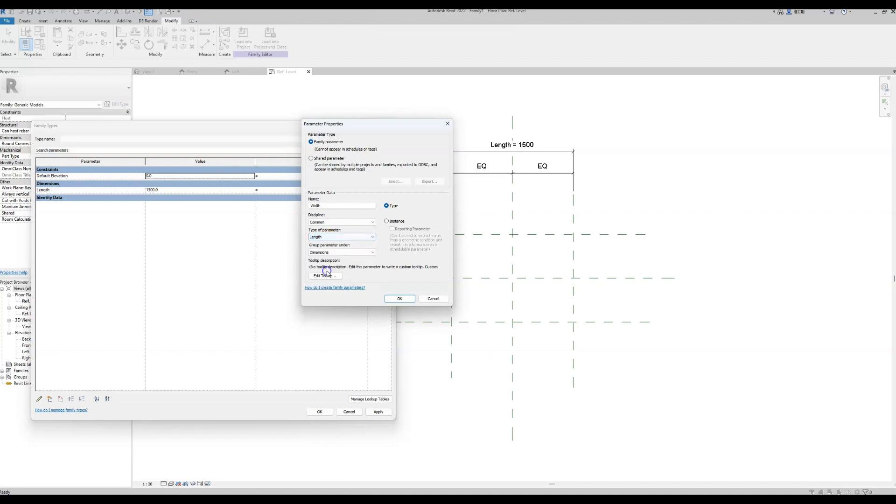
pyautogui.click(348, 252)
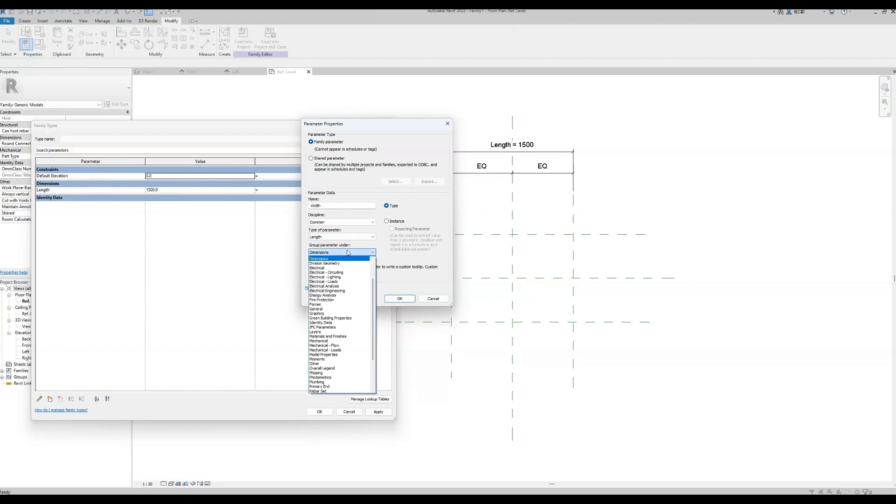
pyautogui.click(348, 258)
pyautogui.click(400, 298)
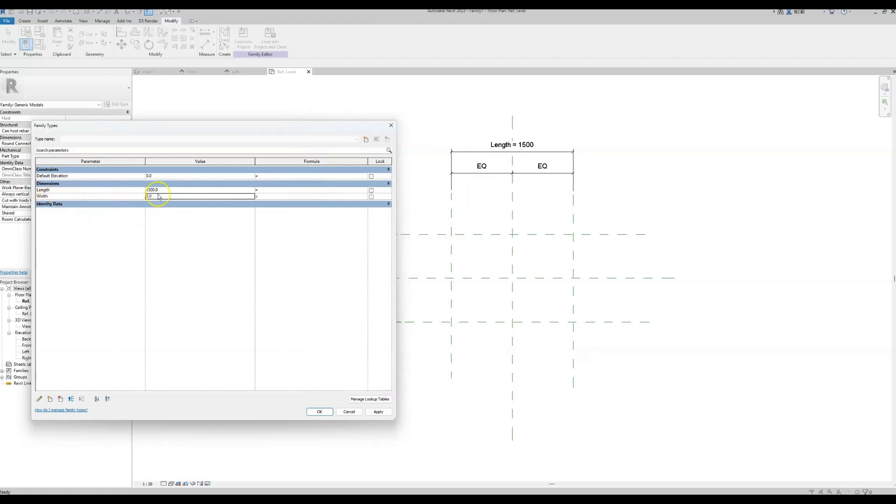
# Set the Width parameter to 1000 and apply the family types
pyautogui.moveTo(214, 126); pyautogui.dragTo(188, 133)
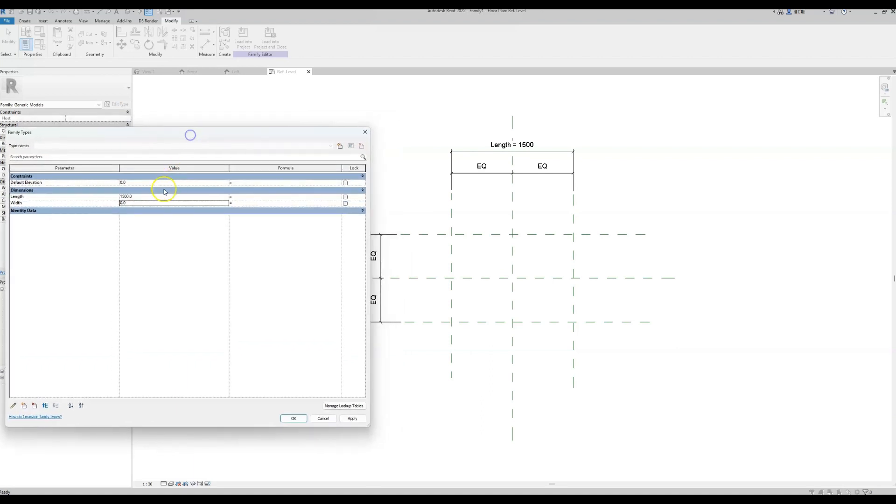
pyautogui.click(145, 203)
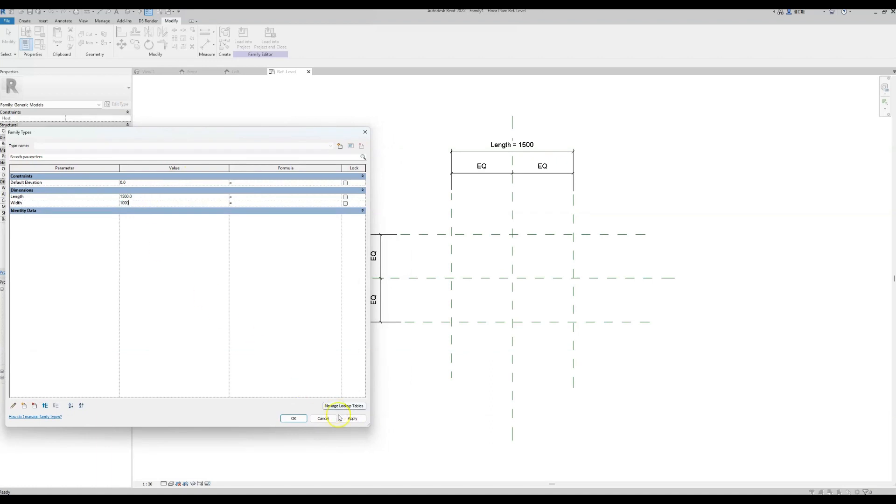
pyautogui.click(352, 418)
pyautogui.click(292, 419)
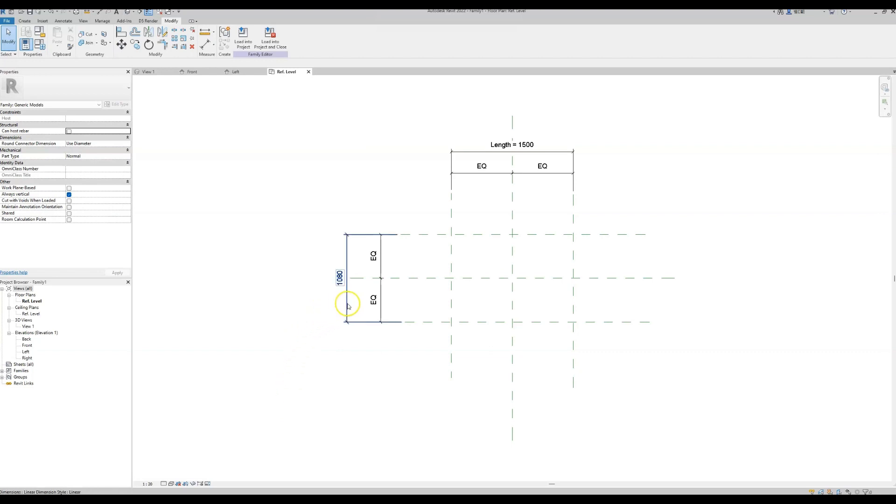
# Label the overall dimension between the outer horizontal reference planes with the existing Width parameter
pyautogui.click(350, 268)
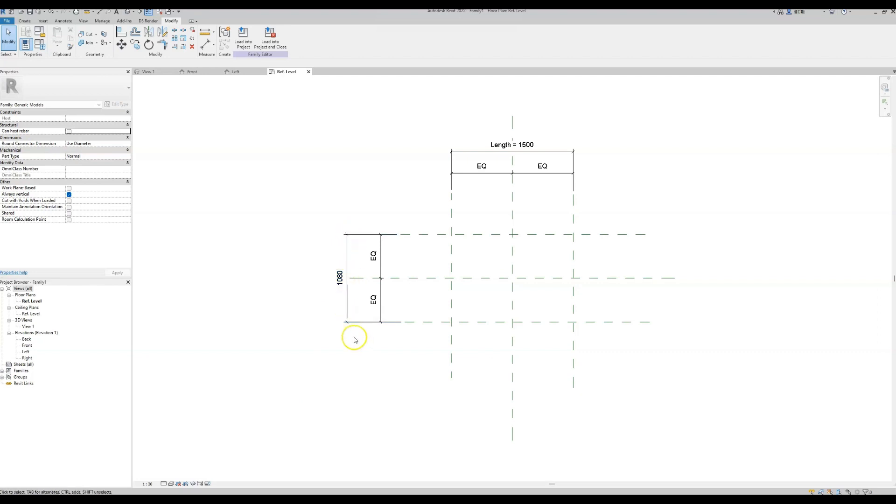
pyautogui.click(347, 304)
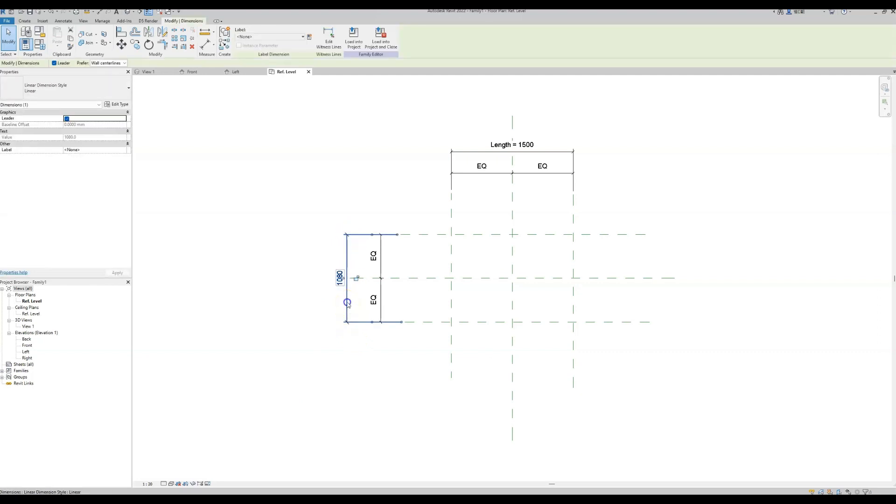
pyautogui.click(275, 37)
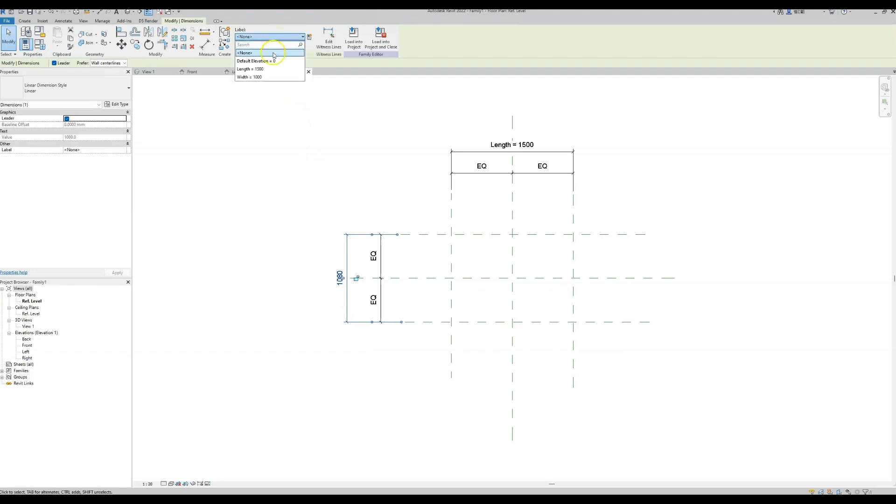
pyautogui.click(249, 77)
pyautogui.click(247, 196)
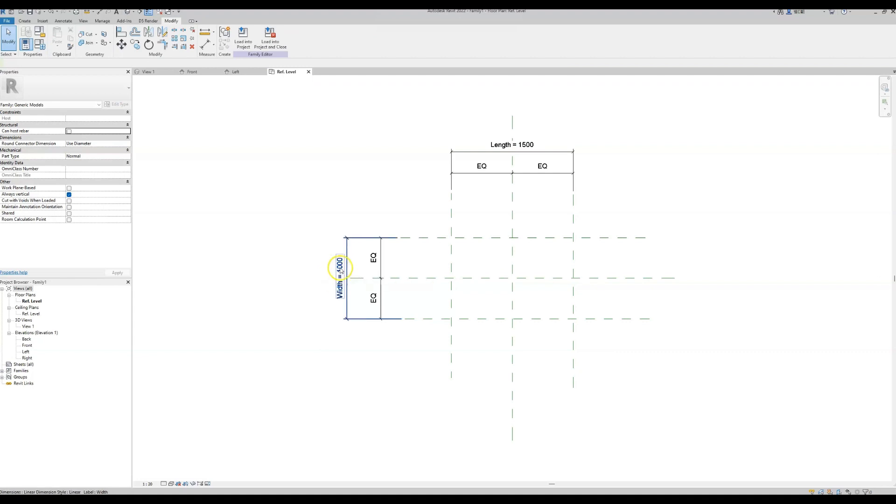
# Set the Width parameter to 800 in the family types and apply it
pyautogui.click(42, 46)
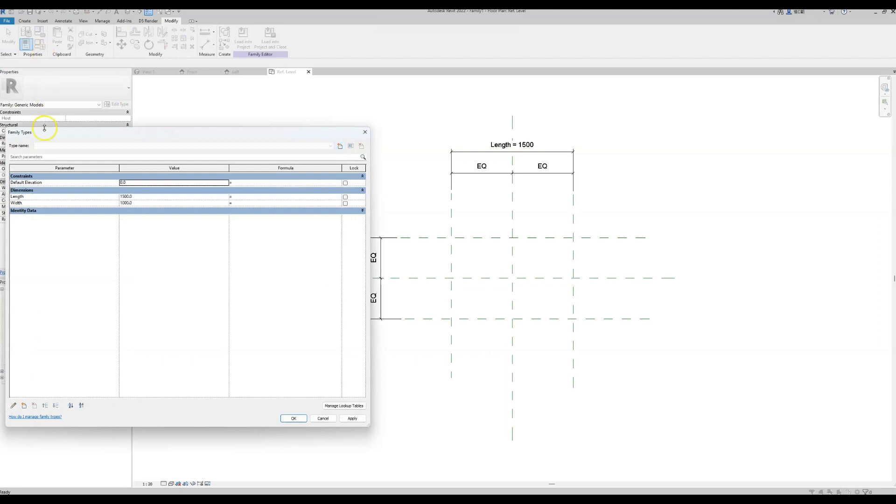
pyautogui.click(139, 204)
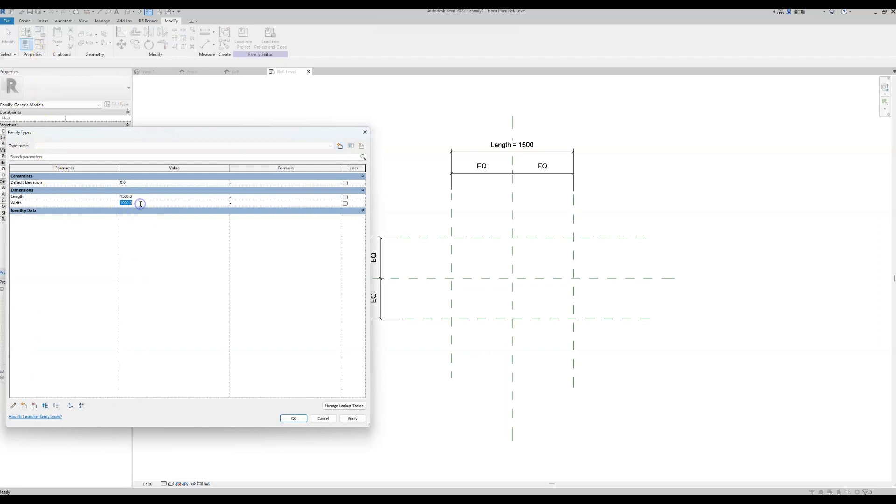
pyautogui.write('800')
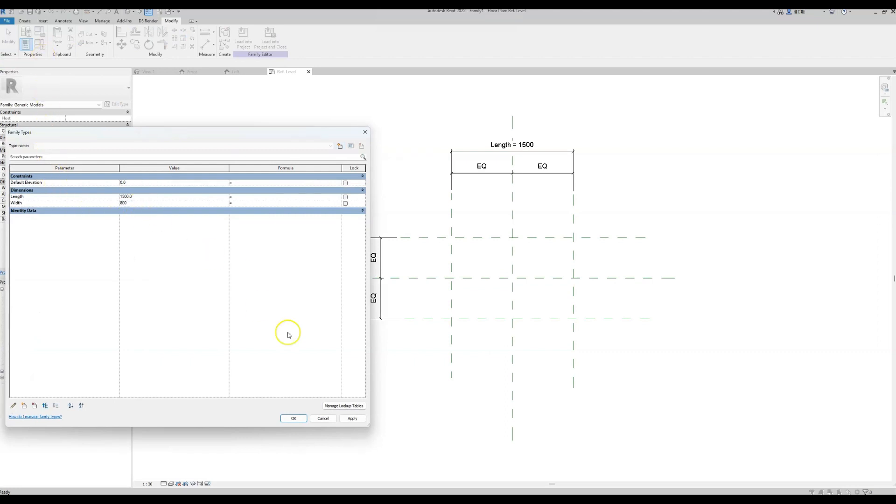
pyautogui.click(353, 419)
pyautogui.click(295, 419)
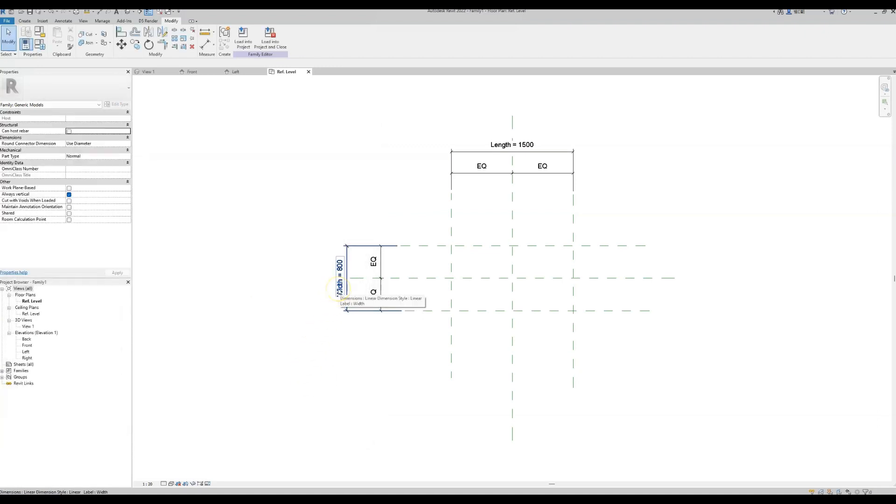
# Move the Width dimension's text slightly outward from its line and set its value to 900 directly in the plan view
pyautogui.click(340, 293)
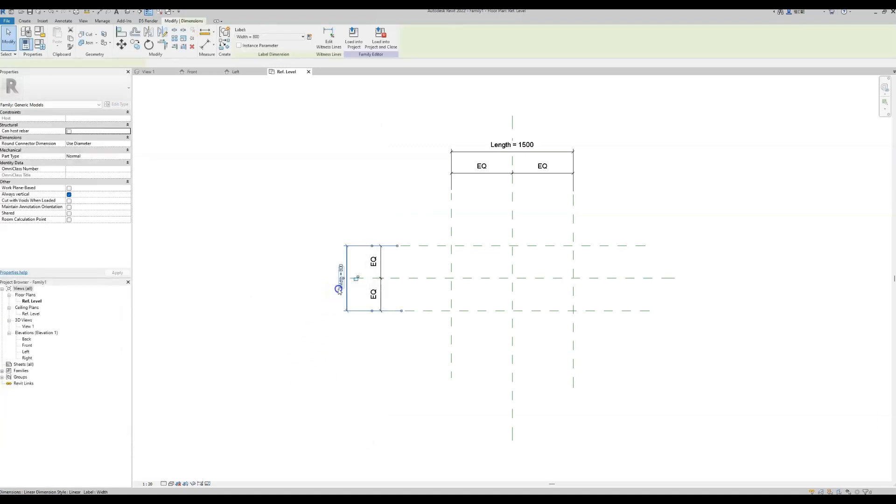
pyautogui.moveTo(340, 284); pyautogui.dragTo(331, 280)
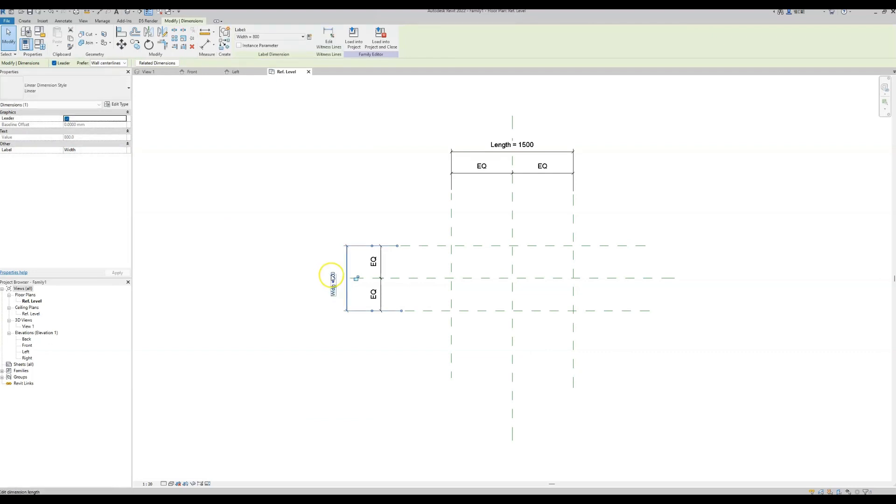
pyautogui.click(332, 280)
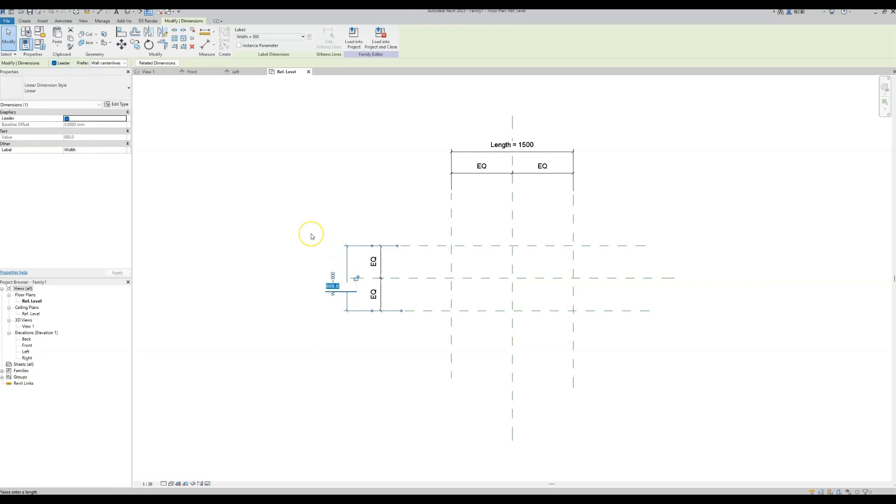
pyautogui.write('900')
pyautogui.press('Return')
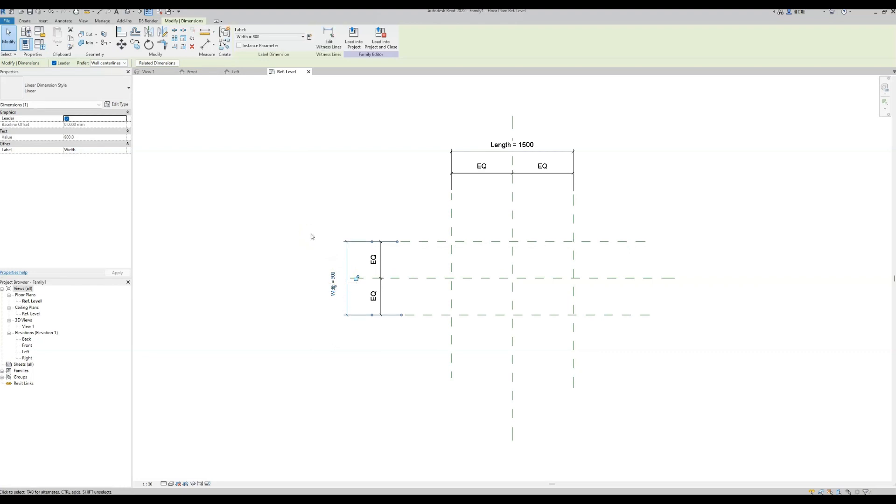
pyautogui.click(278, 269)
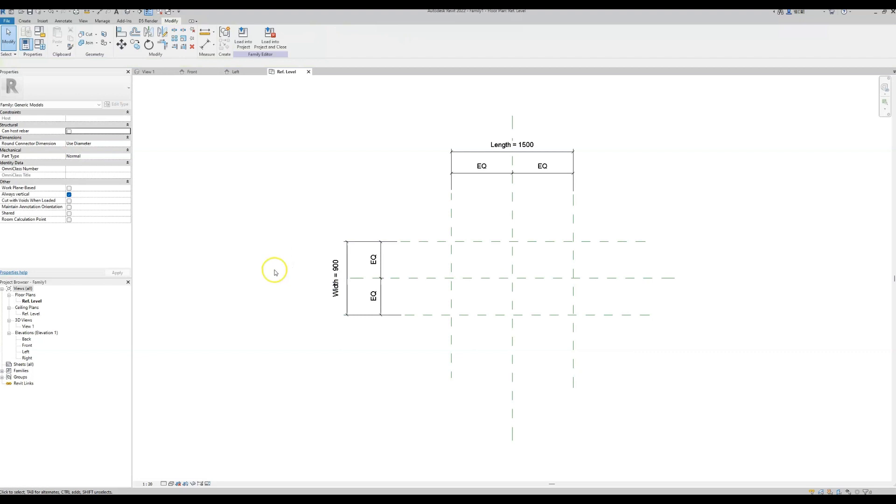
# Examine the label settings of the Length and Width dimensions and the option for adding parameters in the family types
pyautogui.click(465, 151)
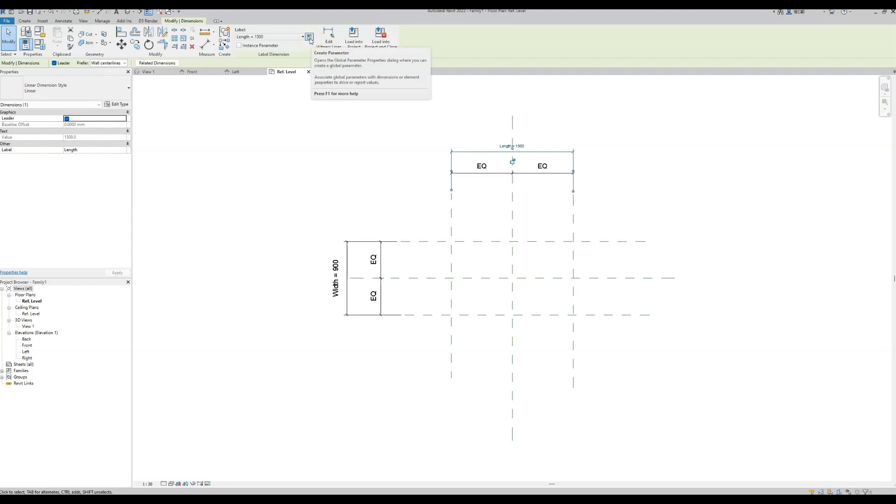
pyautogui.click(279, 154)
pyautogui.click(40, 47)
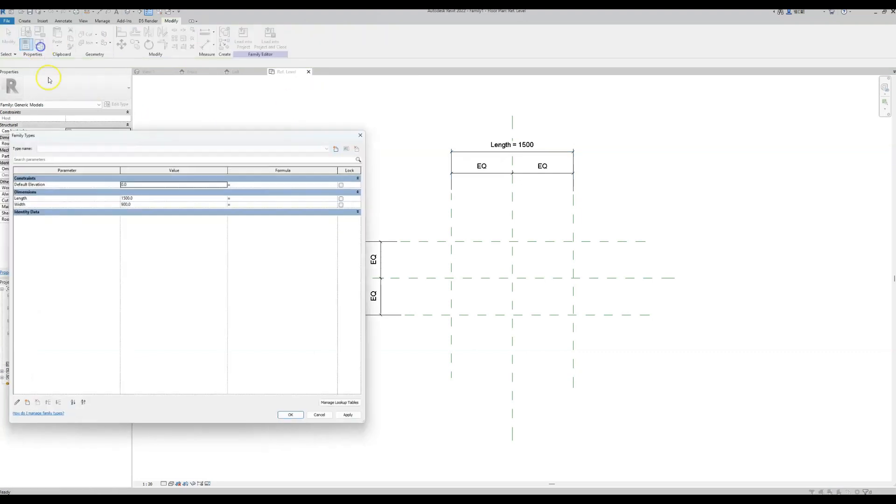
pyautogui.click(24, 407)
pyautogui.click(435, 300)
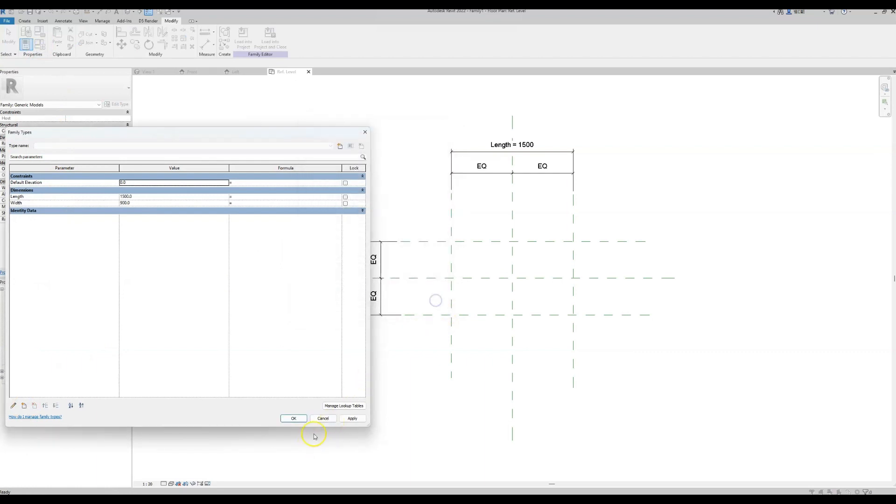
pyautogui.click(322, 418)
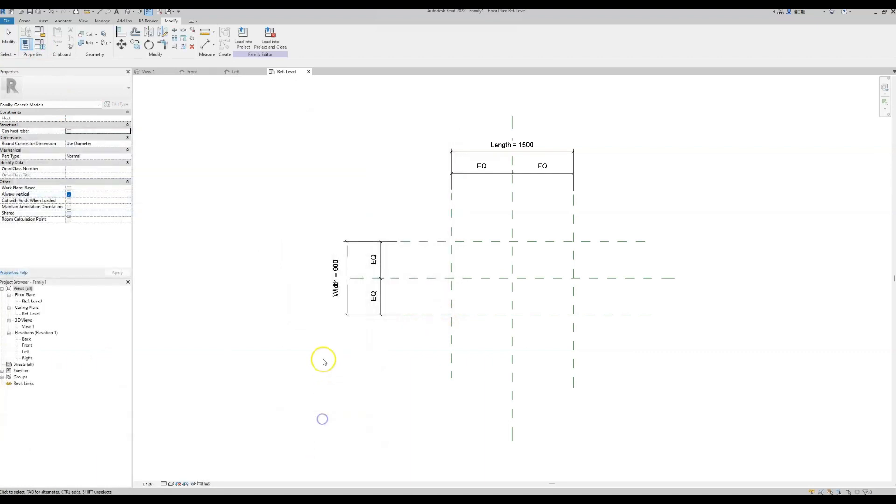
pyautogui.click(348, 305)
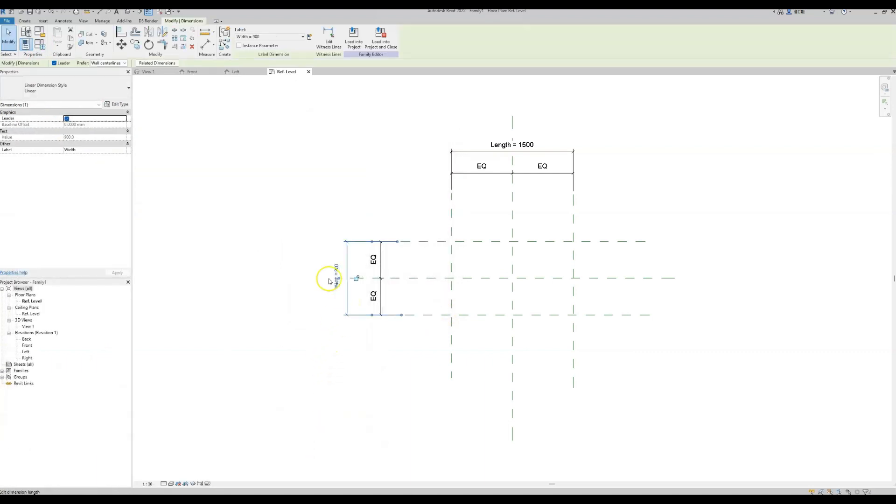
pyautogui.click(283, 35)
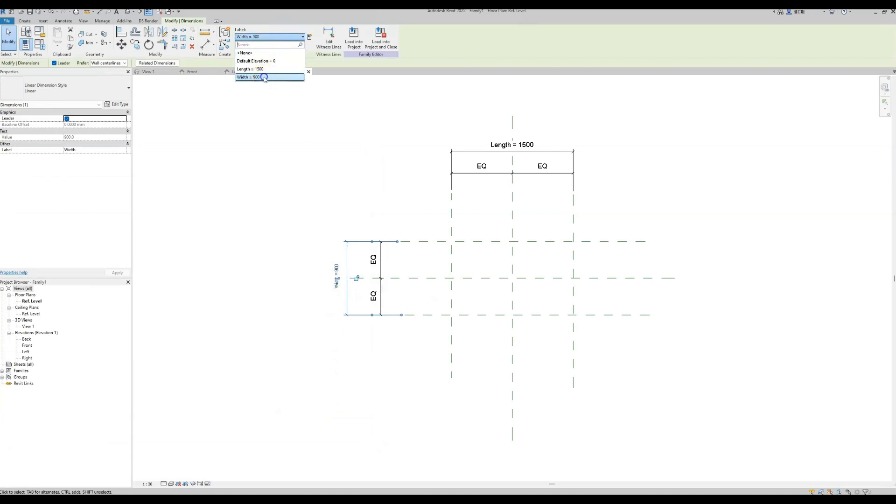
pyautogui.click(264, 81)
pyautogui.click(243, 198)
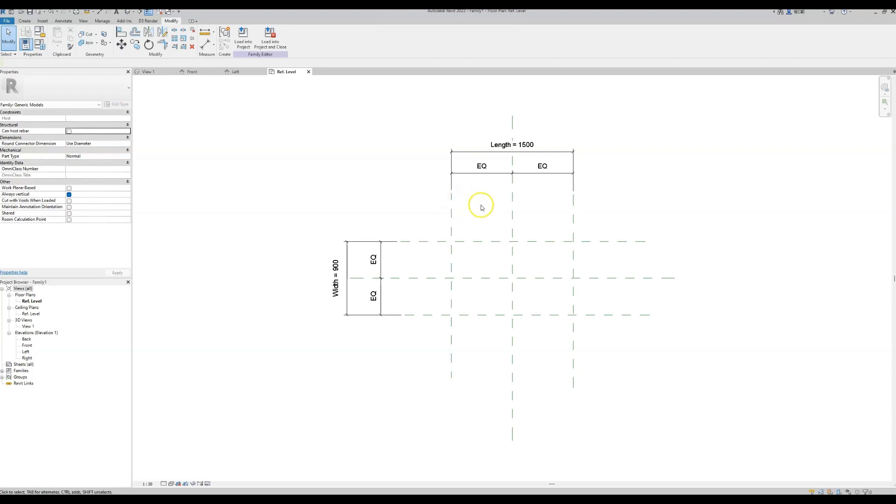
# Examine the outer vertical and horizontal reference planes that the Length and Width dimensions control
pyautogui.click(573, 204)
pyautogui.click(452, 214)
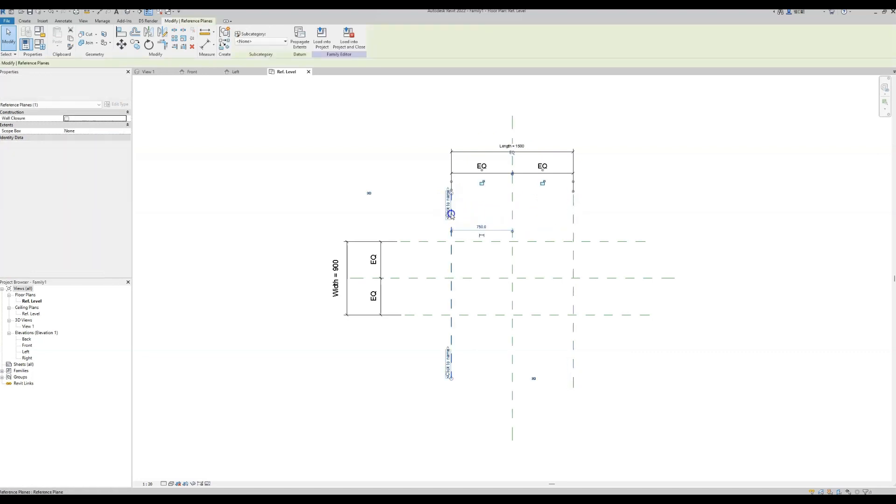
pyautogui.click(398, 219)
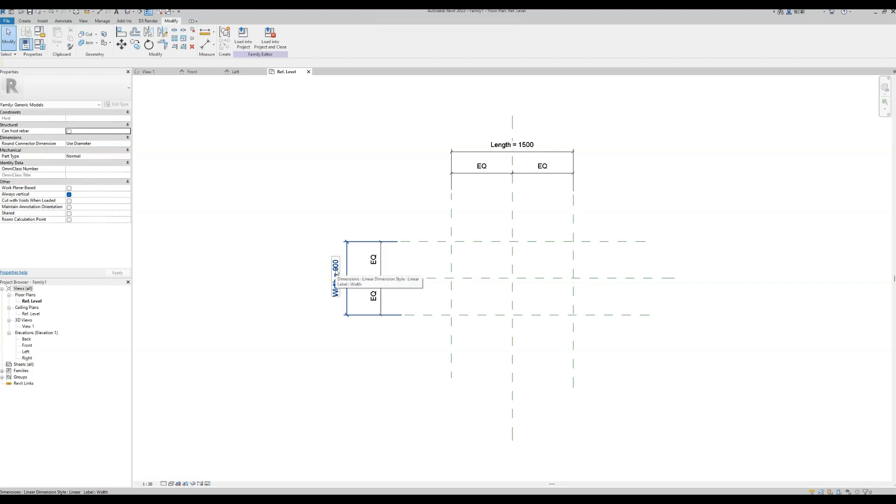
pyautogui.click(423, 242)
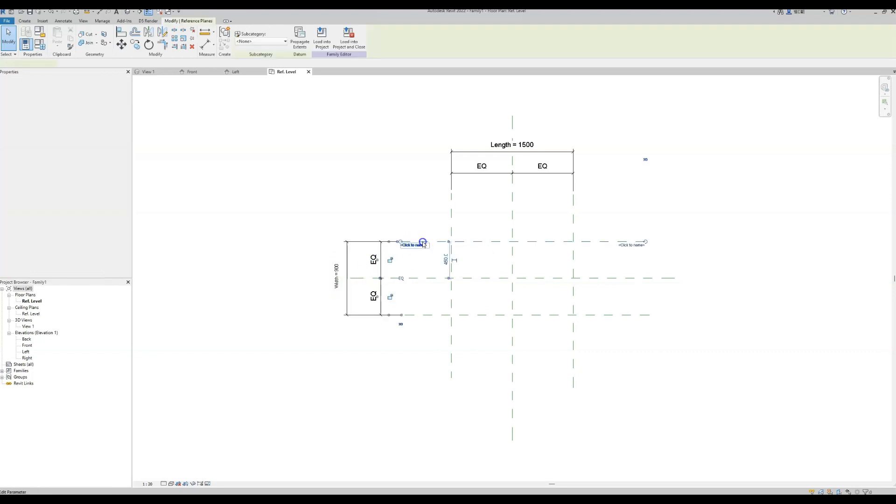
pyautogui.click(424, 316)
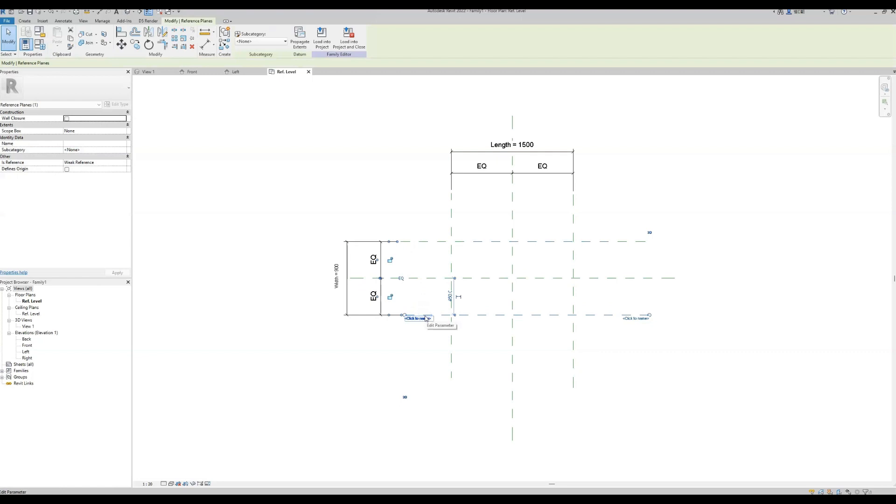
pyautogui.click(410, 261)
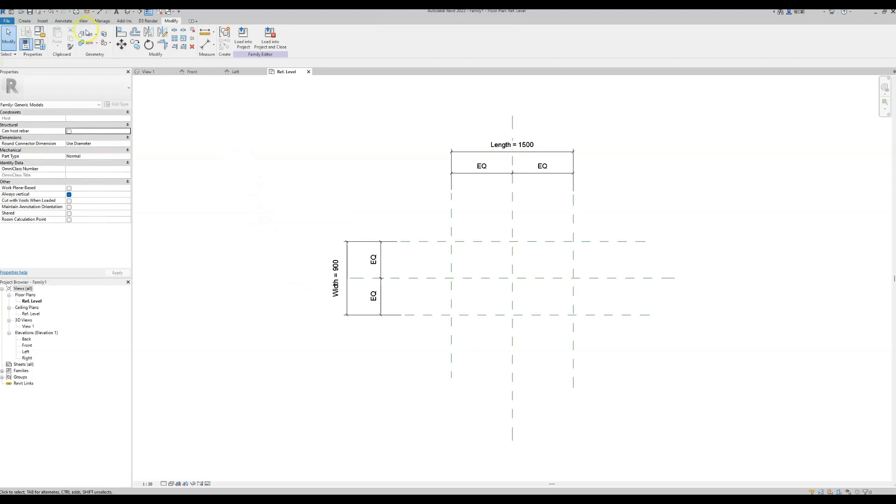
# Start a solid extrusion and sketch its boundary by picking the four outer reference planes, with each line locked to its plane
pyautogui.click(26, 21)
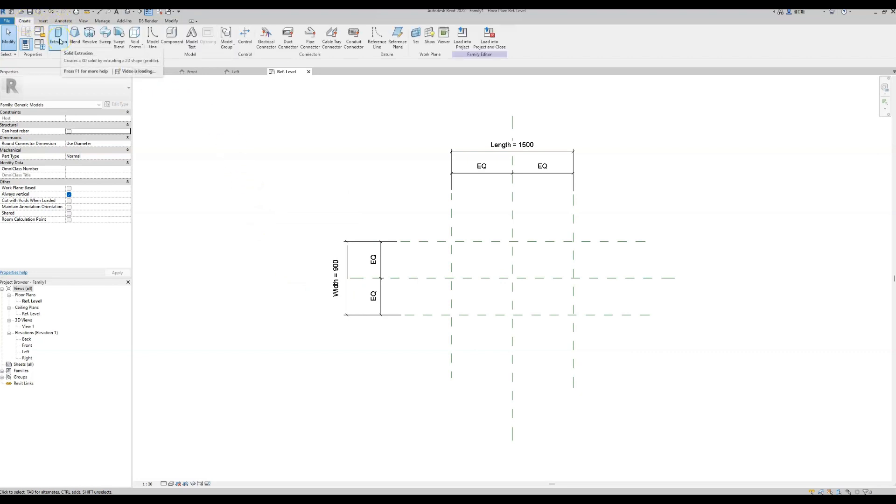
pyautogui.click(25, 21)
pyautogui.click(58, 35)
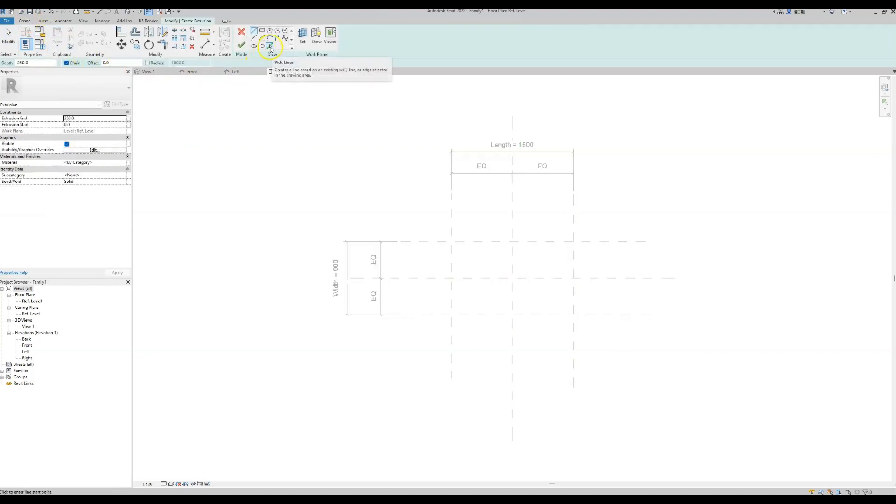
pyautogui.click(269, 47)
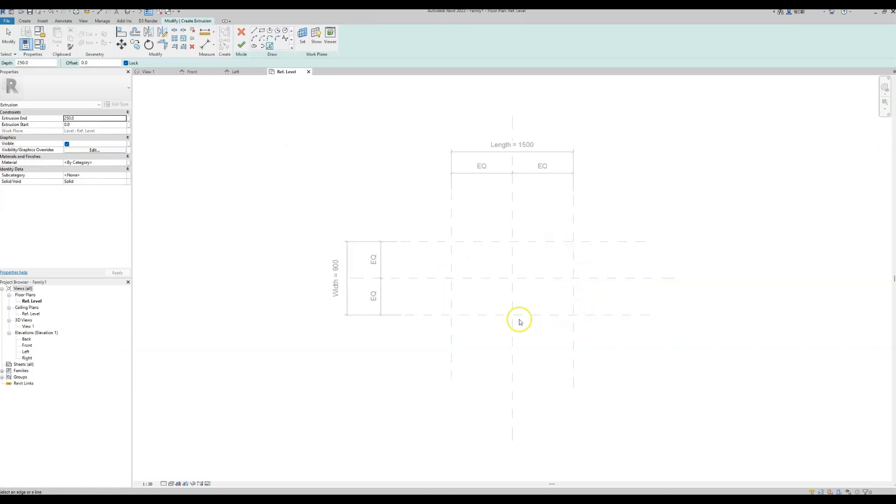
pyautogui.click(480, 242)
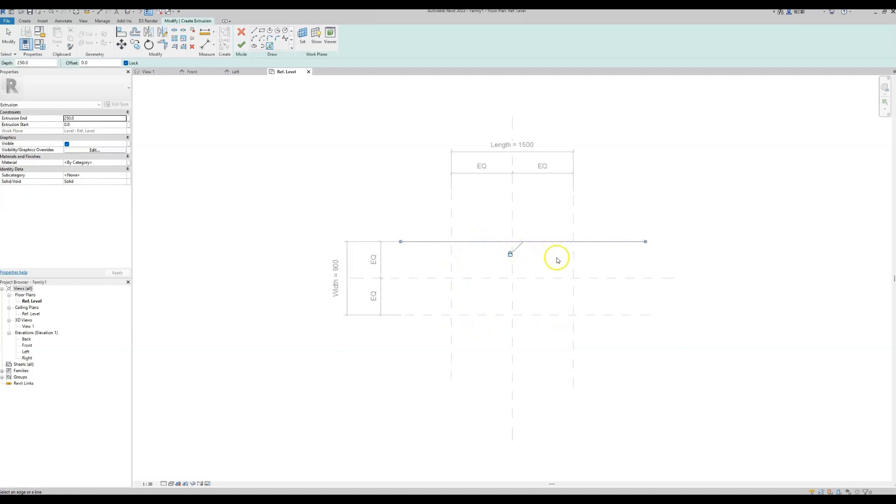
pyautogui.click(574, 261)
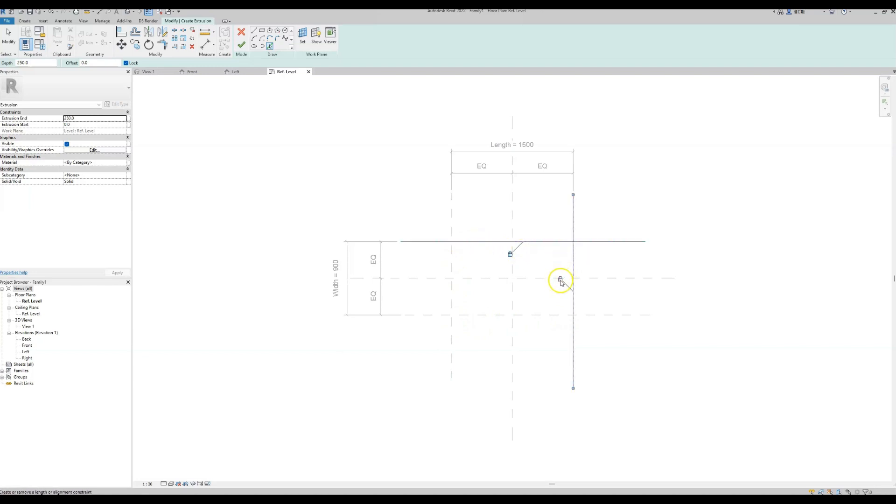
pyautogui.click(510, 255)
pyautogui.click(561, 280)
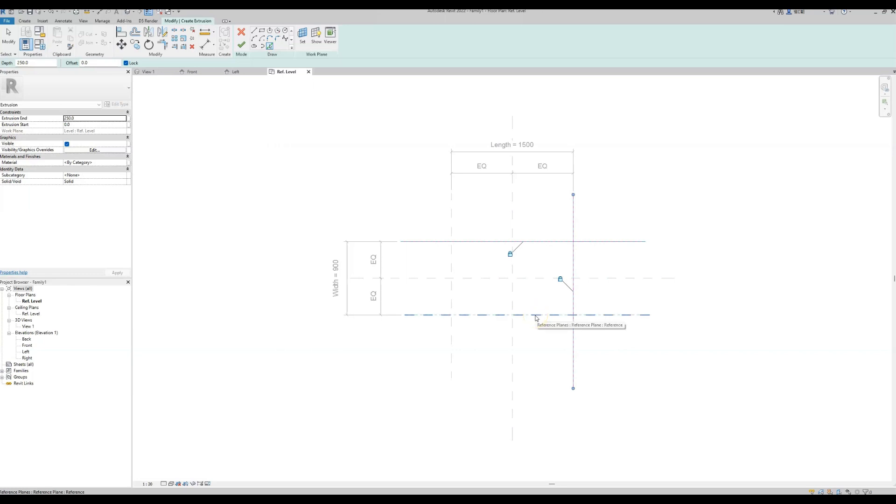
pyautogui.click(574, 264)
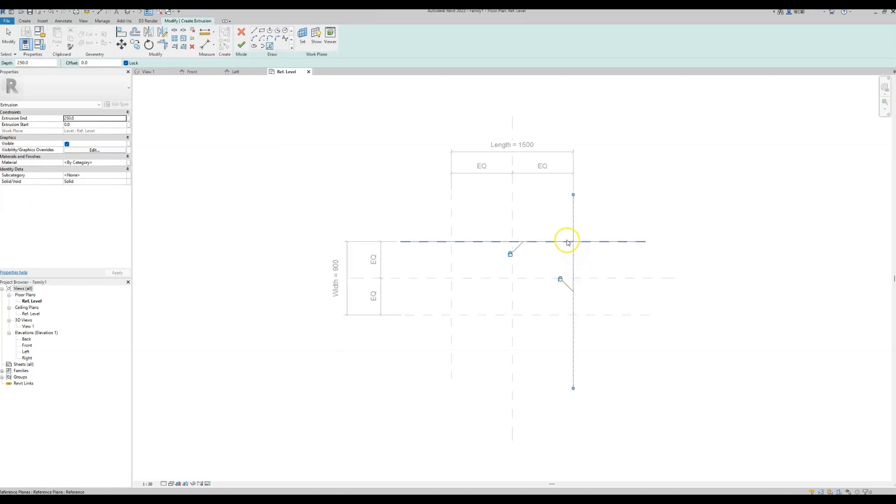
pyautogui.click(534, 315)
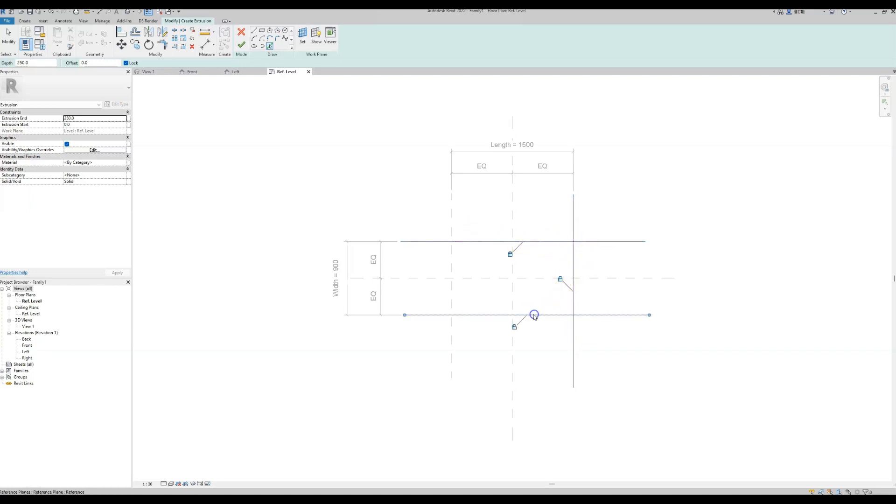
pyautogui.click(452, 289)
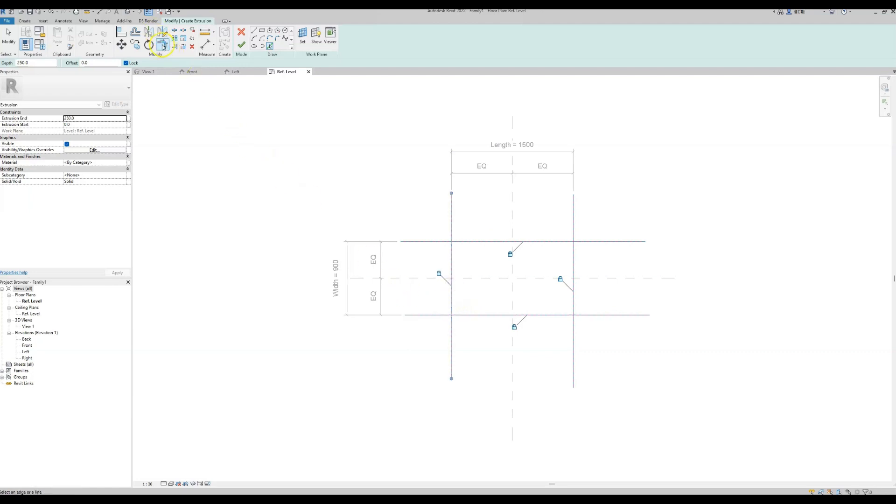
# Trim the four sketch lines to a closed rectangle at their intersections and finish the extrusion with a depth of 250
pyautogui.click(162, 45)
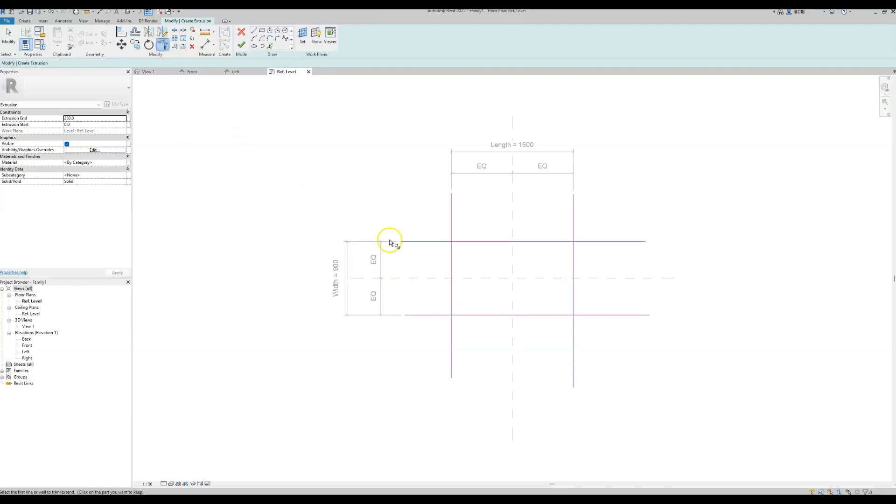
pyautogui.click(451, 254)
pyautogui.click(460, 242)
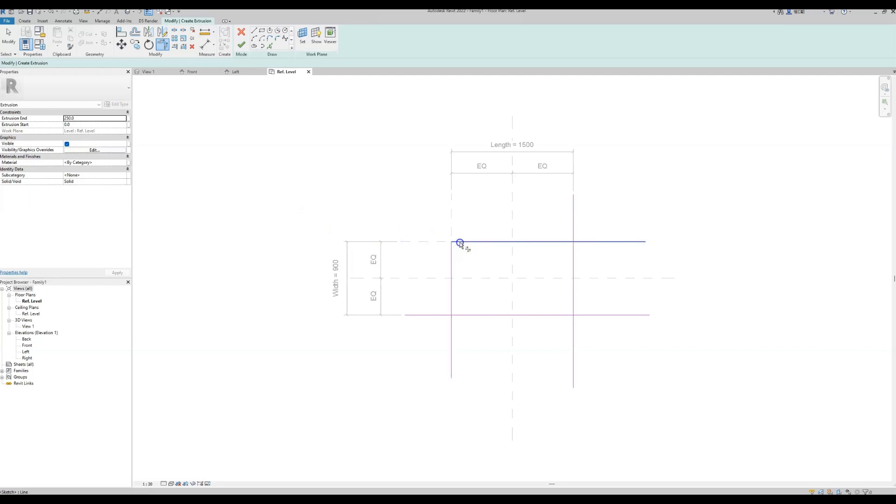
pyautogui.click(554, 243)
pyautogui.click(573, 253)
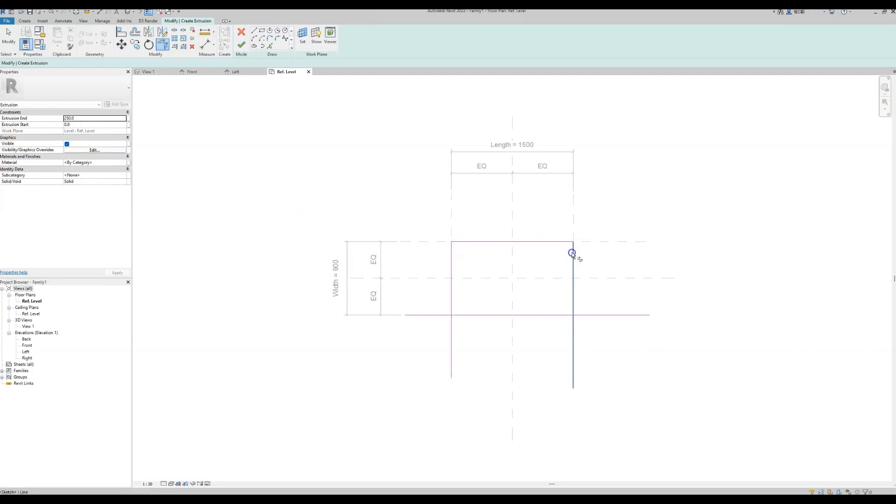
pyautogui.click(574, 302)
pyautogui.click(564, 315)
pyautogui.click(468, 315)
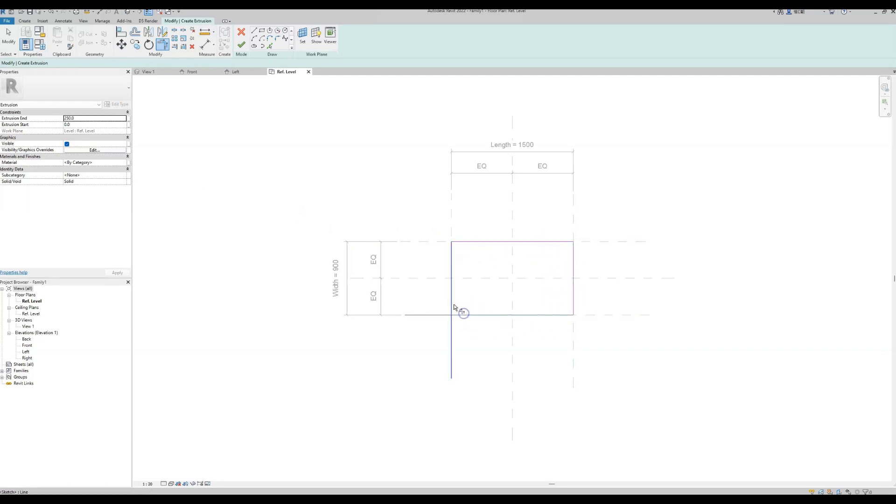
pyautogui.click(453, 308)
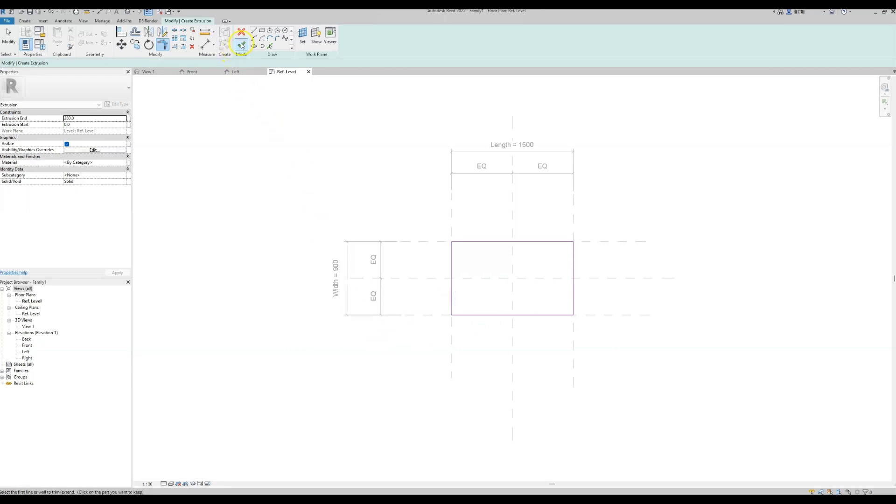
pyautogui.click(242, 45)
pyautogui.click(246, 200)
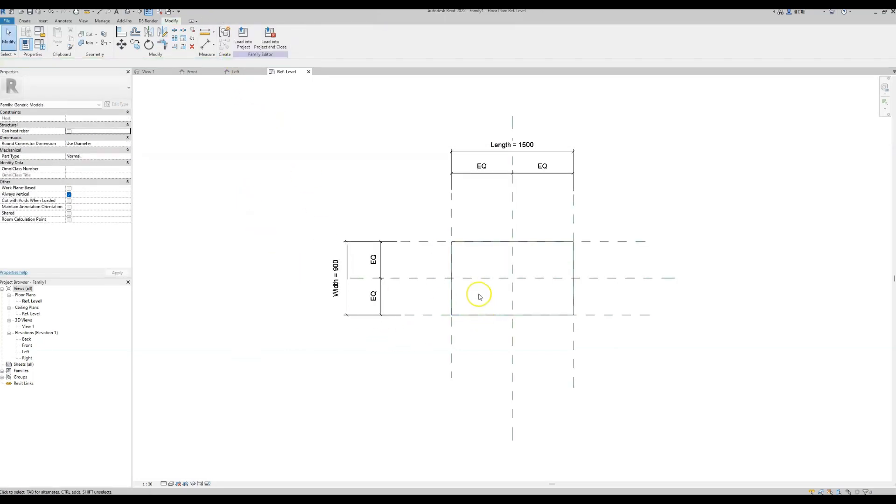
# Set the plan view's visual style to Shaded and inspect the extruded box from an angle in 3D View 1
pyautogui.click(171, 484)
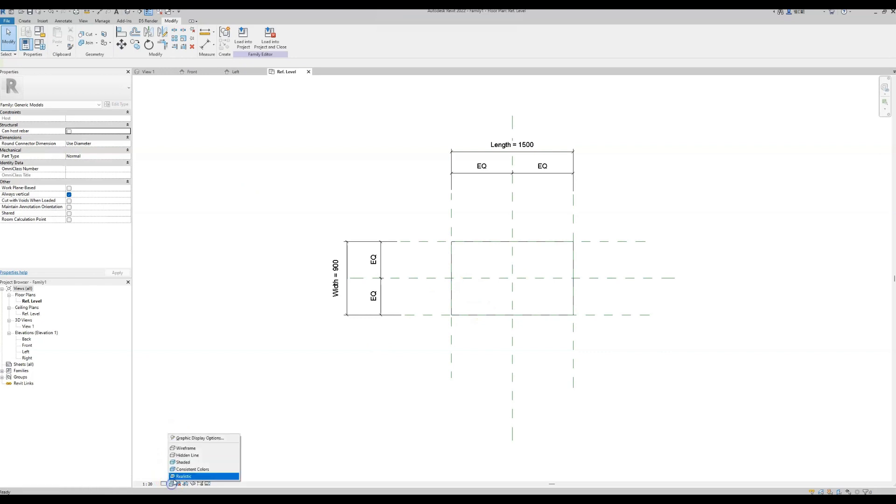
pyautogui.click(184, 463)
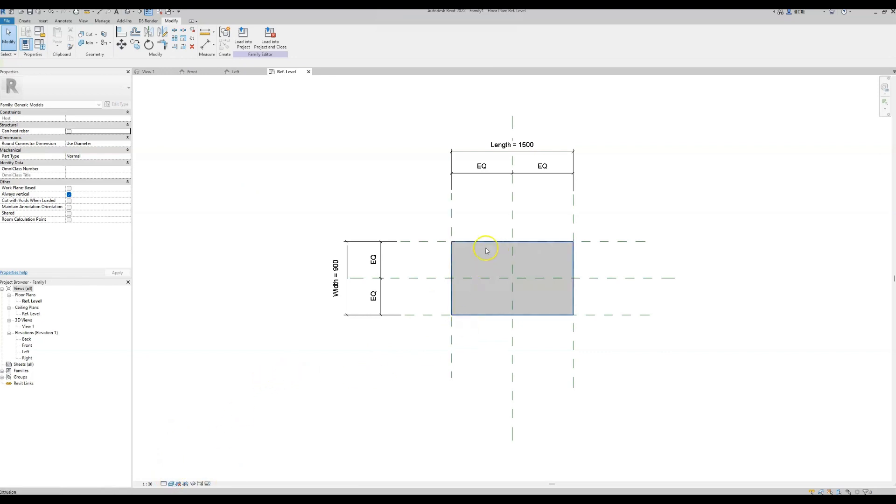
pyautogui.click(159, 73)
pyautogui.scroll(-2, 458, 156)
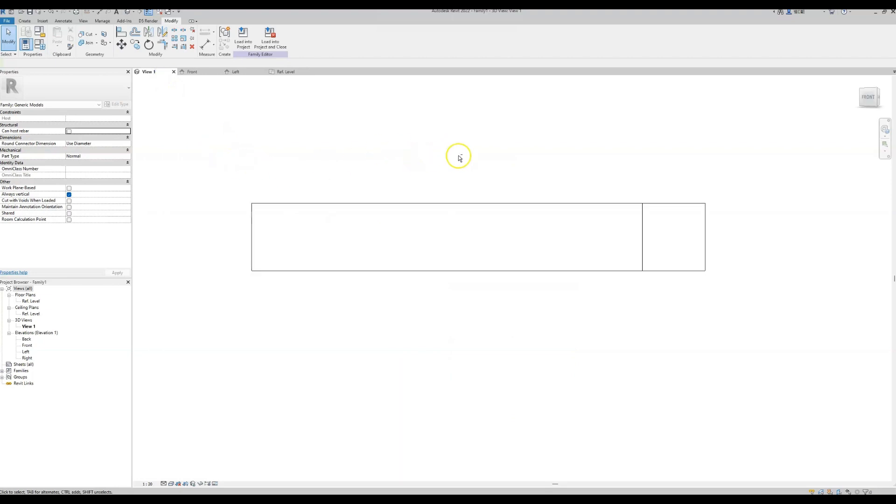
pyautogui.keyDown('shift'); pyautogui.moveTo(458, 156); pyautogui.dragTo(343, 179, button='middle'); pyautogui.keyUp('shift')
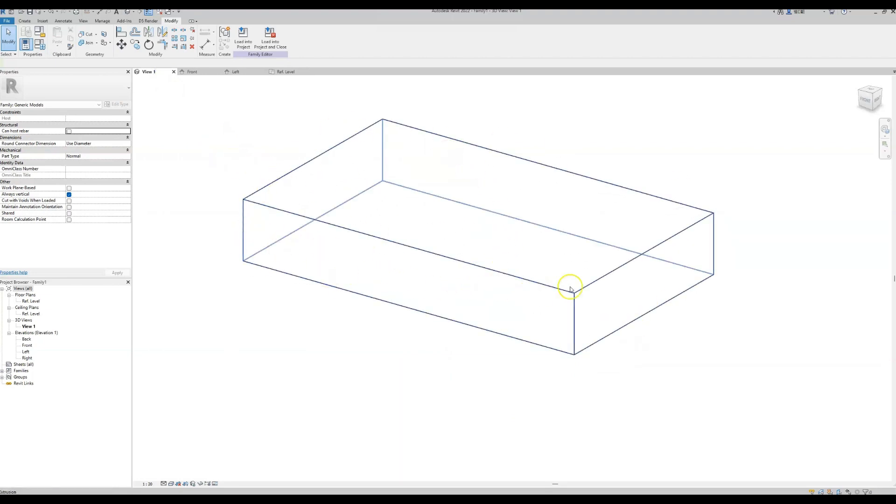
# Set the Length dimension to 1200 in the Ref. Level plan to test that the extrusion follows its reference planes
pyautogui.click(285, 73)
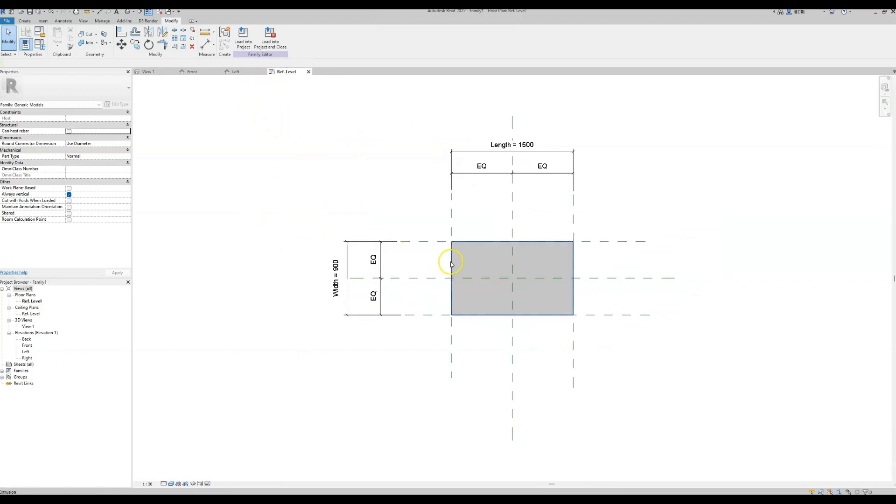
pyautogui.click(451, 341)
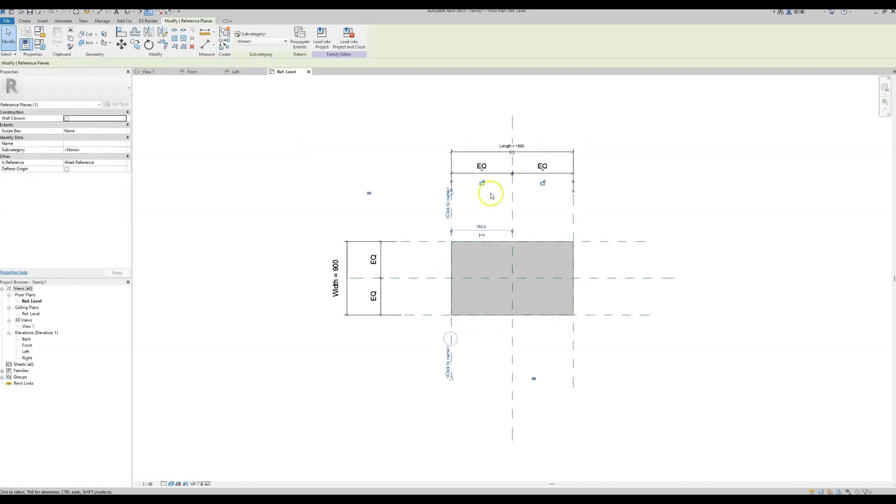
pyautogui.click(507, 148)
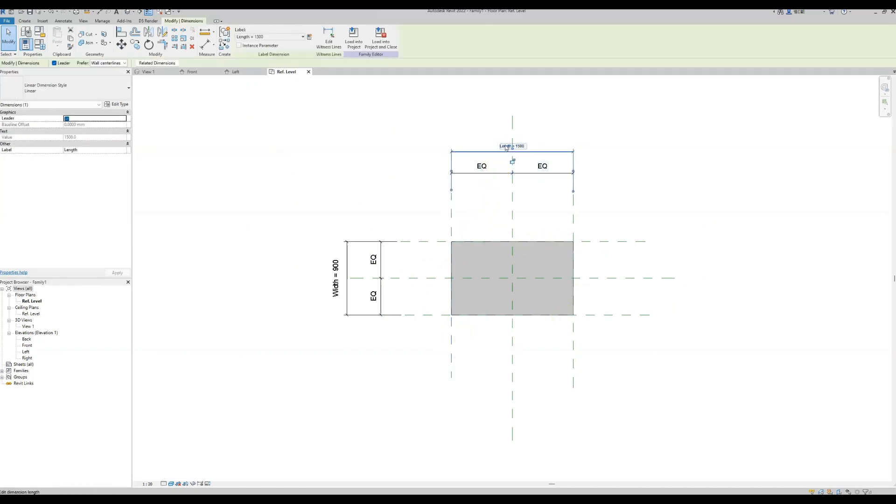
pyautogui.click(506, 145)
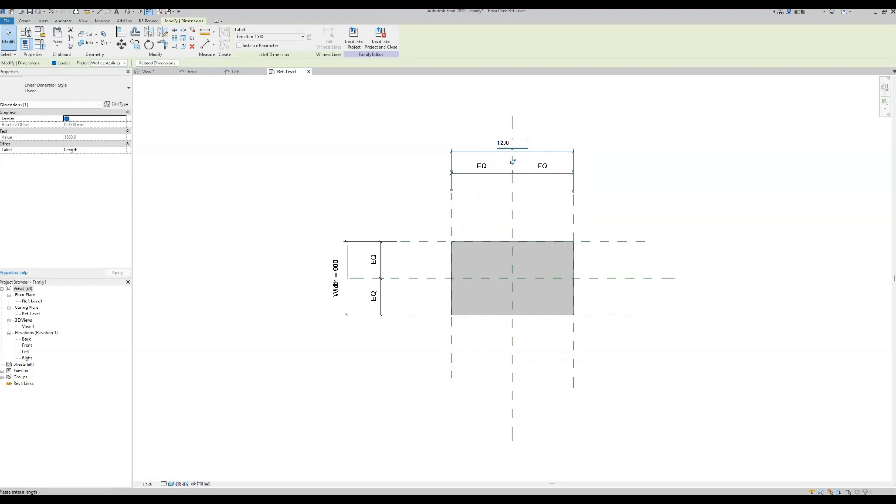
pyautogui.write('1200')
pyautogui.press('Return')
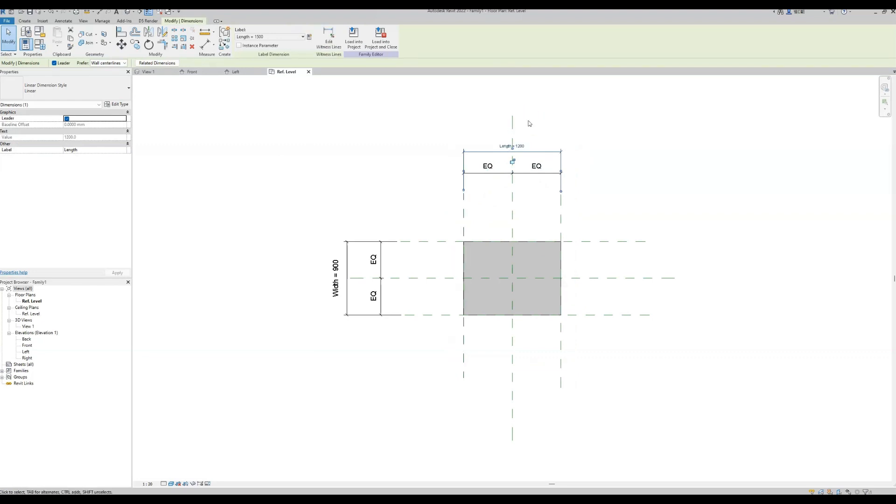
pyautogui.click(496, 264)
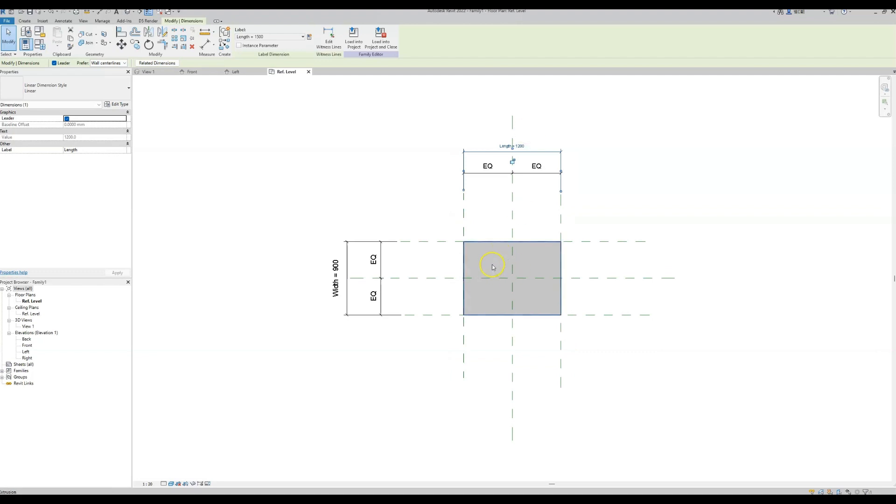
# Draw a horizontal reference plane in the Front elevation across the vertical planes, about 833 mm above Ref. Level
pyautogui.click(196, 73)
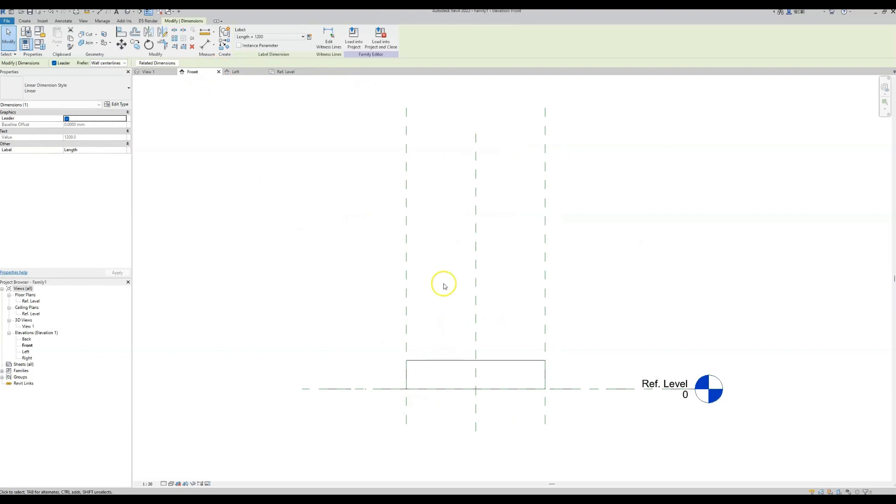
pyautogui.click(450, 368)
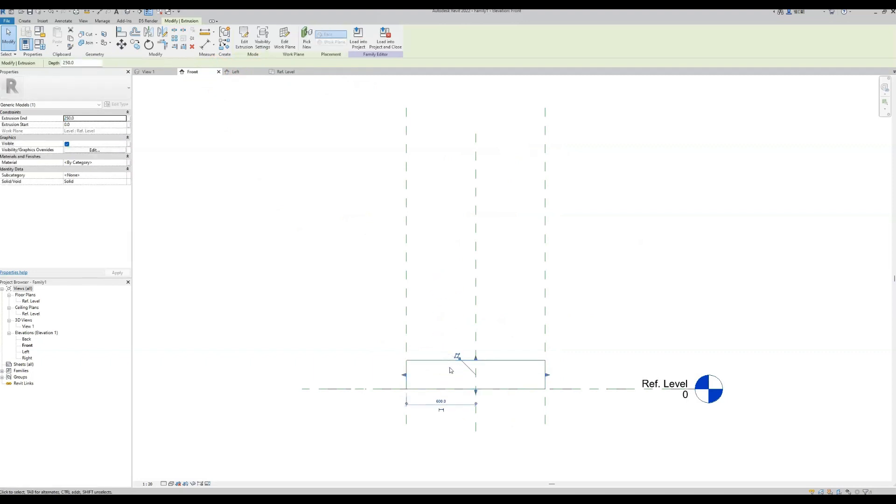
pyautogui.click(365, 300)
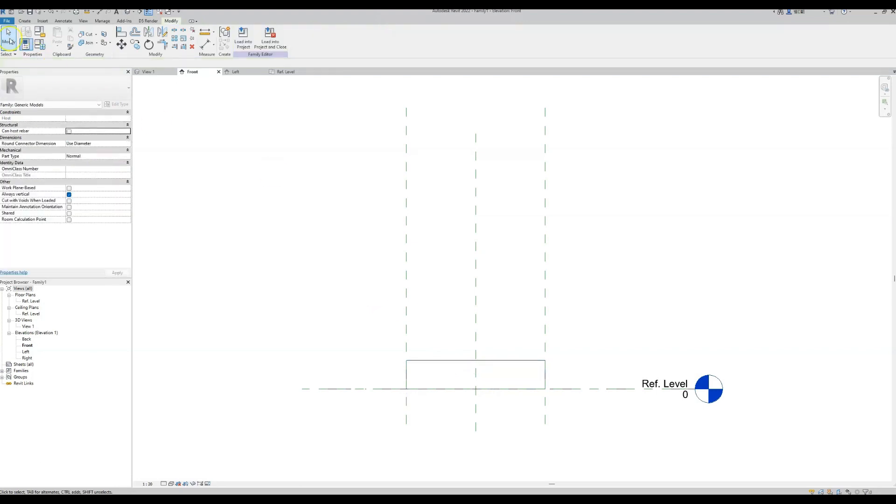
pyautogui.click(24, 21)
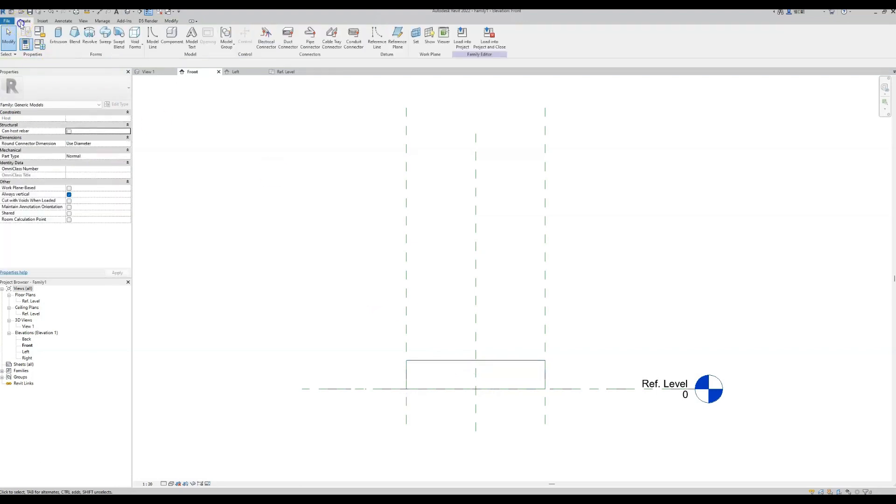
pyautogui.click(391, 36)
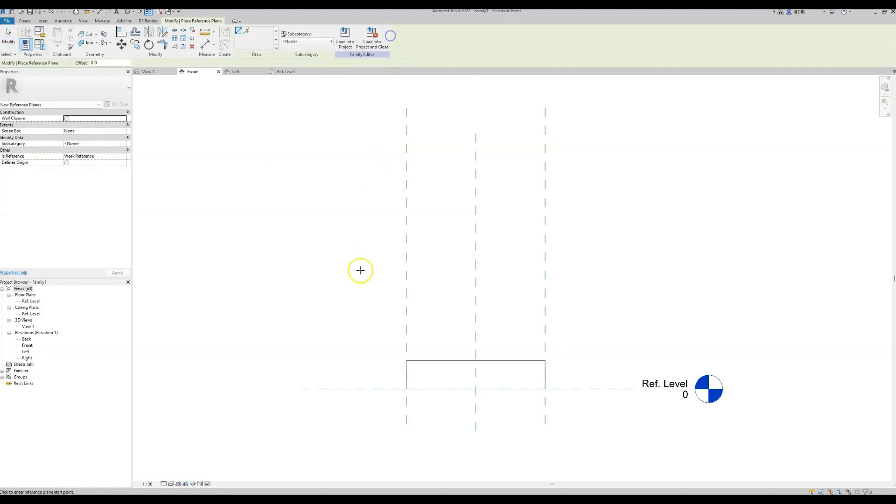
pyautogui.click(344, 293)
pyautogui.click(635, 299)
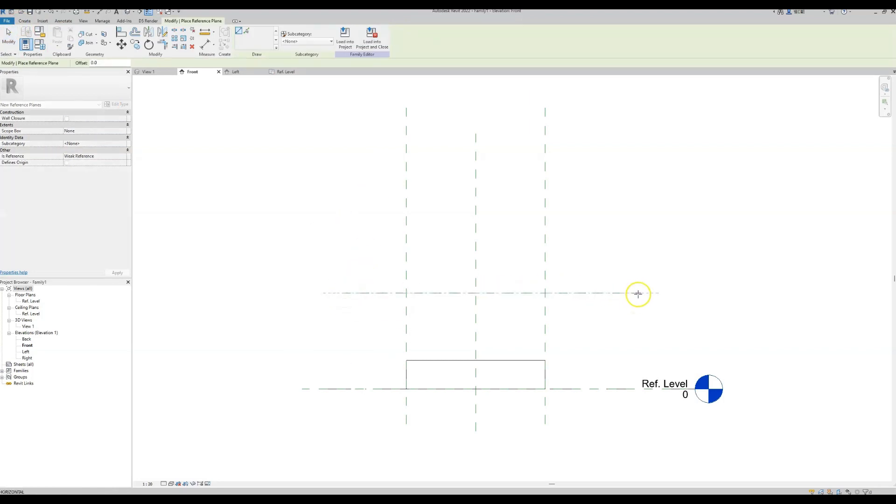
pyautogui.press('Escape')
pyautogui.press('Escape')
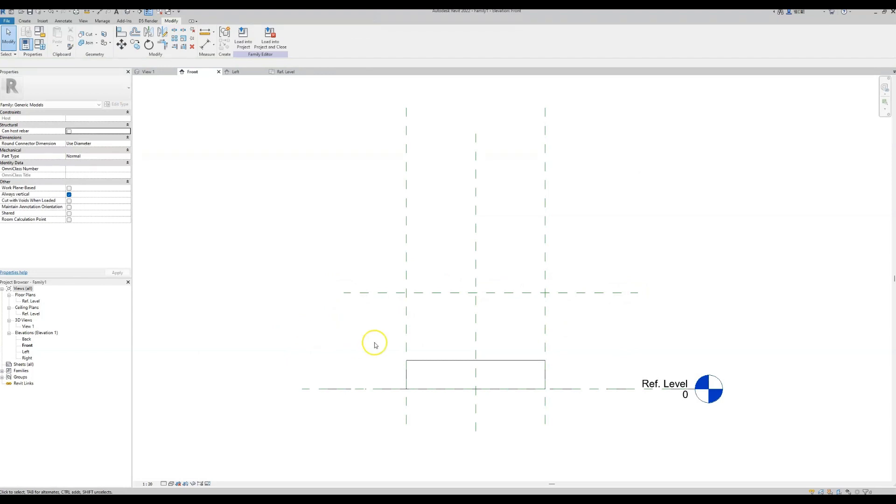
# Dimension from the new horizontal reference plane to Ref. Level and label it with a new type parameter named Height
pyautogui.click(205, 45)
pyautogui.click(366, 296)
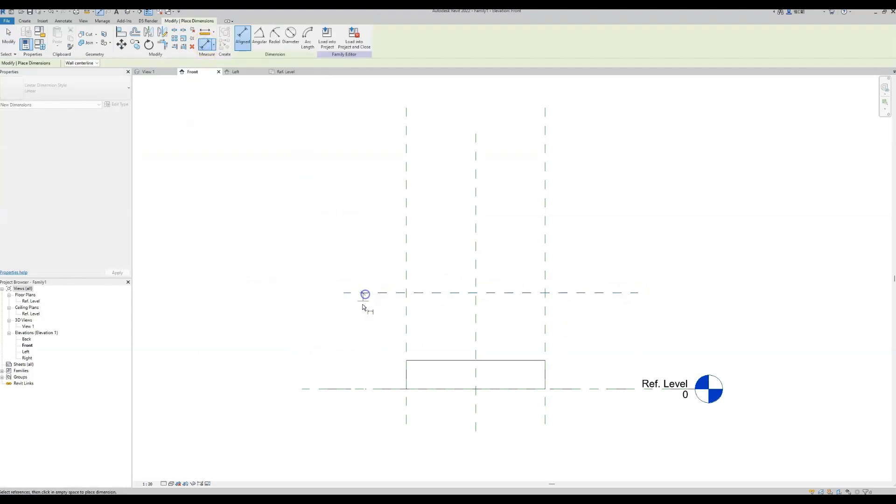
pyautogui.click(361, 389)
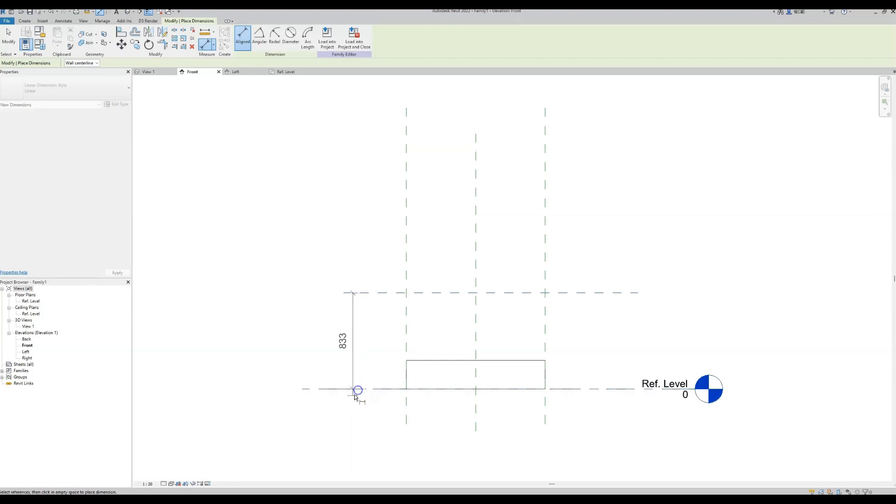
pyautogui.click(329, 402)
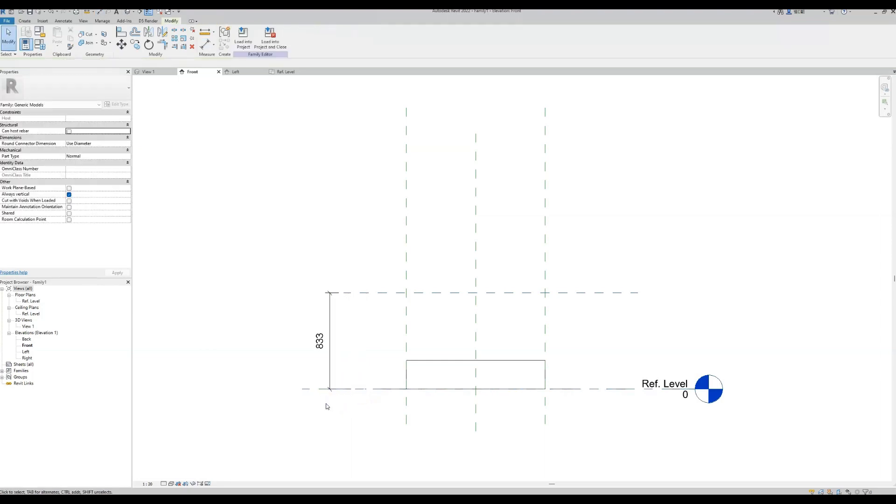
pyautogui.click(330, 376)
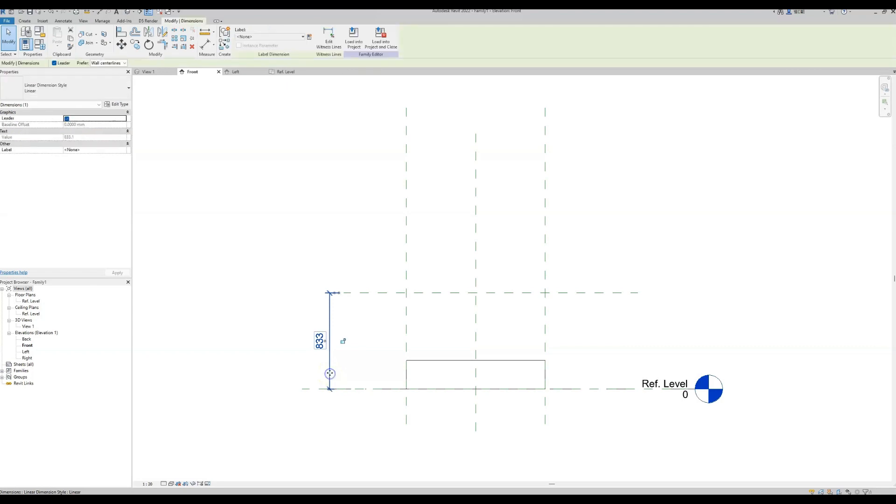
pyautogui.click(310, 37)
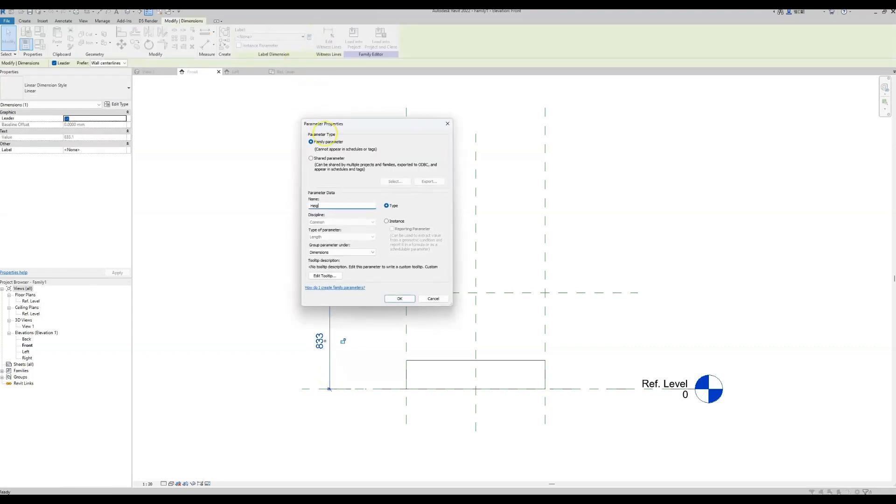
pyautogui.click(400, 300)
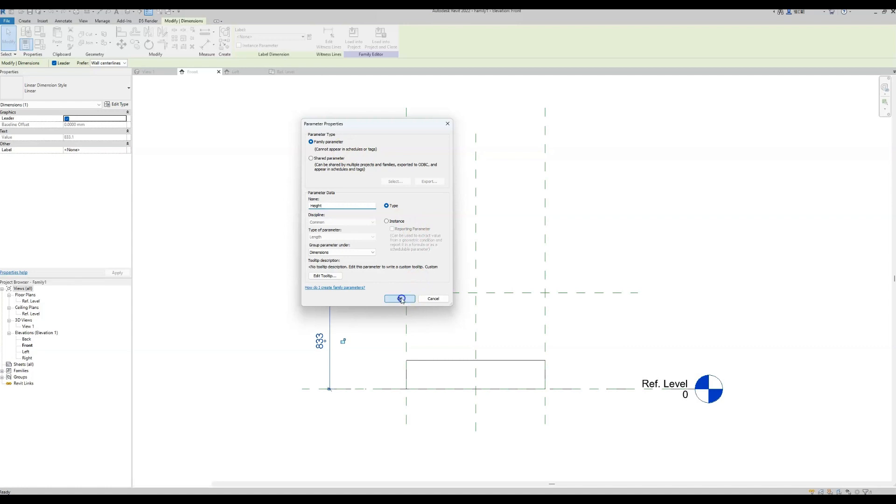
pyautogui.click(285, 353)
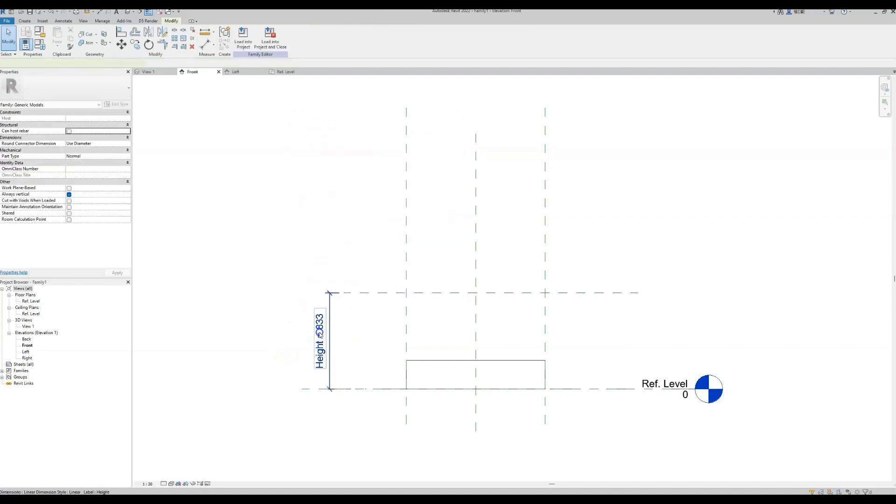
# Set the Height dimension to 600
pyautogui.click(314, 341)
pyautogui.click(319, 340)
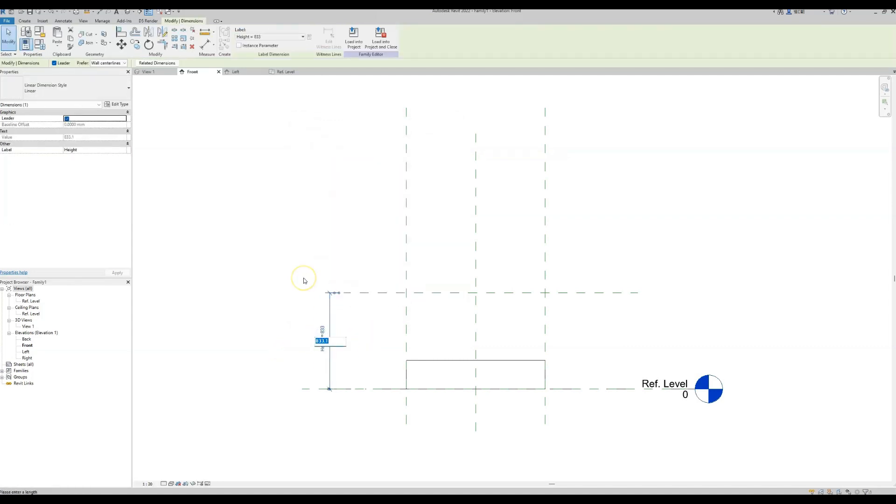
pyautogui.write('600')
pyautogui.press('Return')
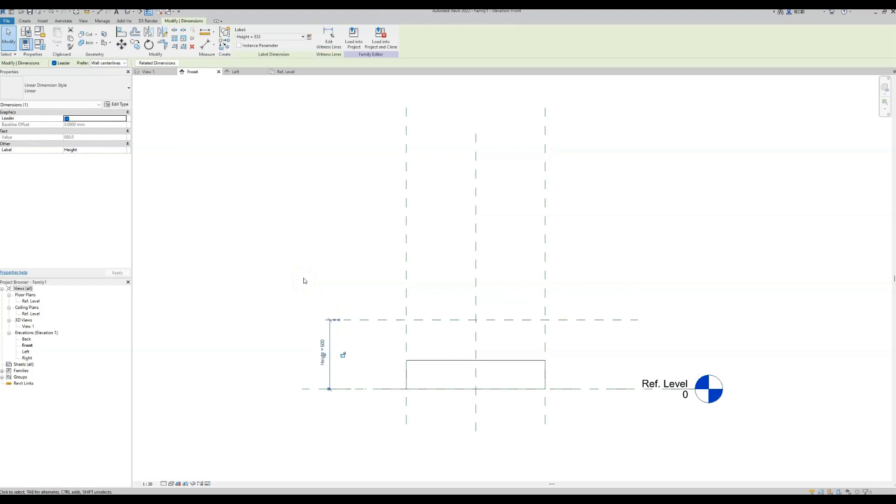
pyautogui.click(273, 296)
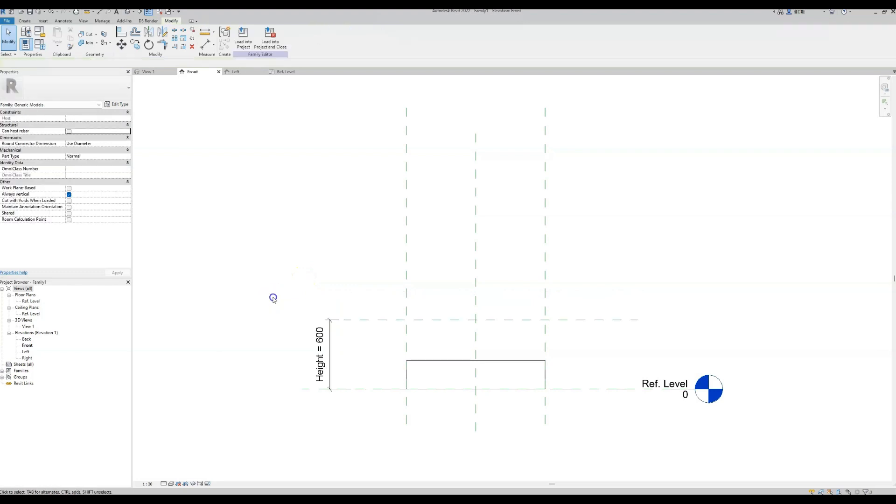
pyautogui.click(427, 359)
pyautogui.click(433, 361)
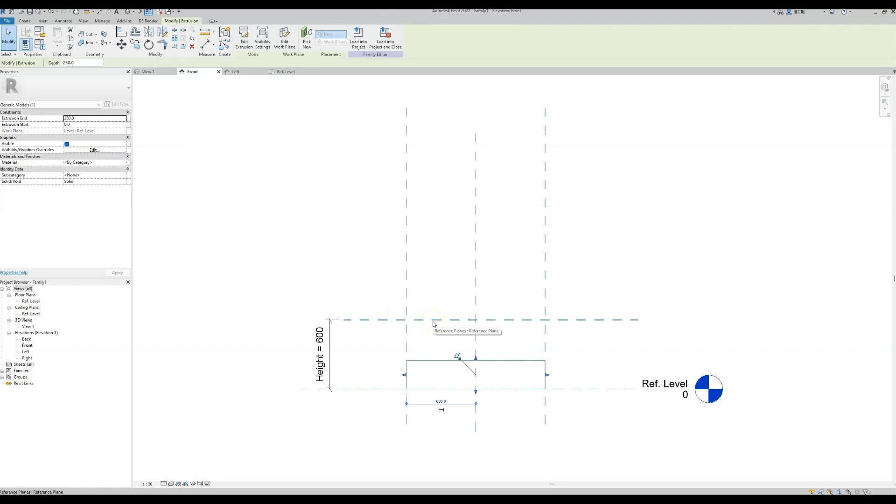
pyautogui.click(433, 366)
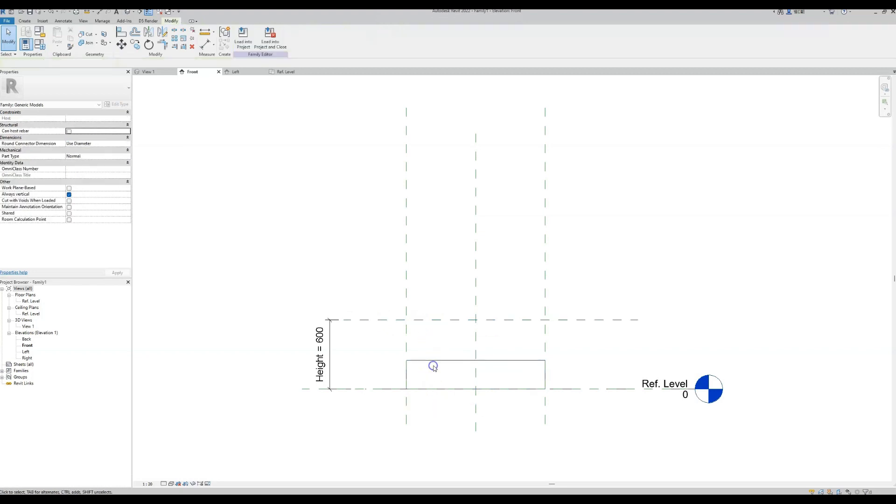
# Draw a second horizontal reference plane about 74 mm below the Height plane, above the extrusion
pyautogui.click(21, 21)
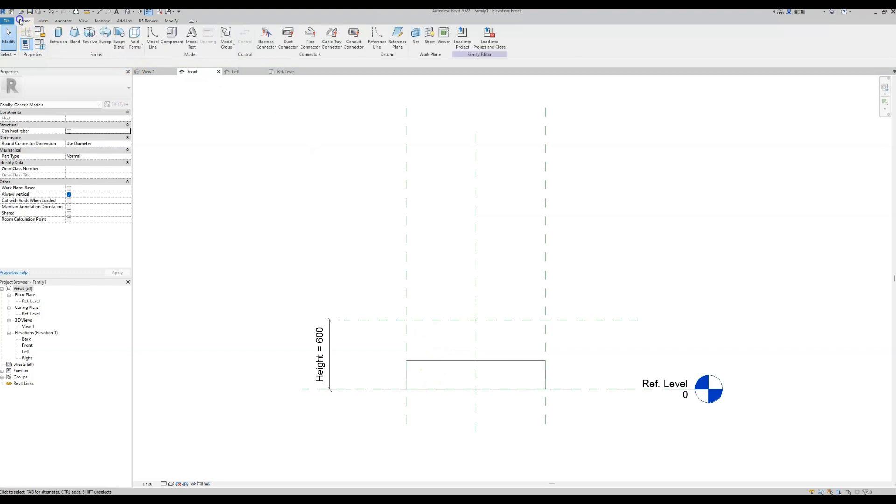
pyautogui.click(397, 37)
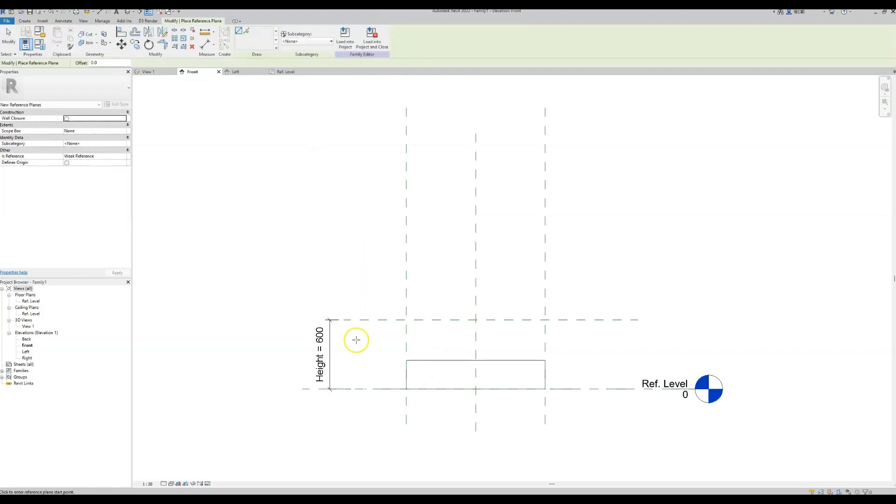
pyautogui.click(346, 328)
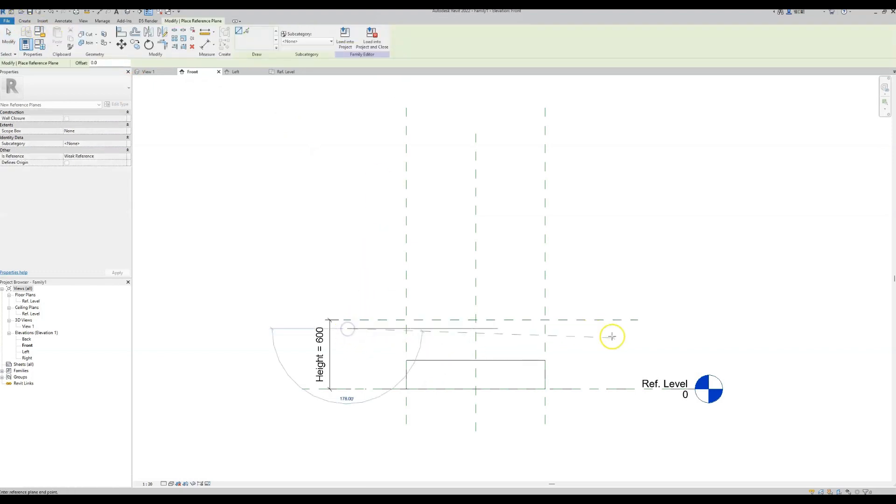
pyautogui.click(625, 330)
pyautogui.press('Escape')
pyautogui.press('Escape')
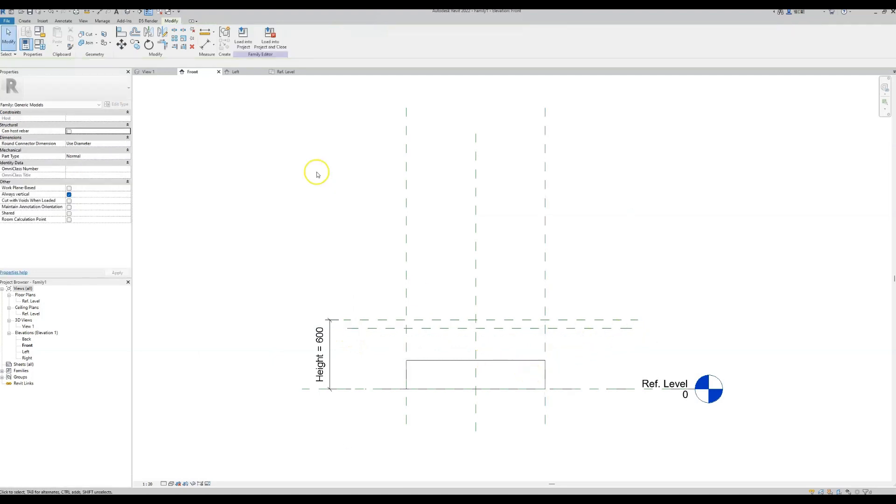
# Dimension between the two upper horizontal reference planes and label it with a new type parameter named Table Top Thickness
pyautogui.click(205, 45)
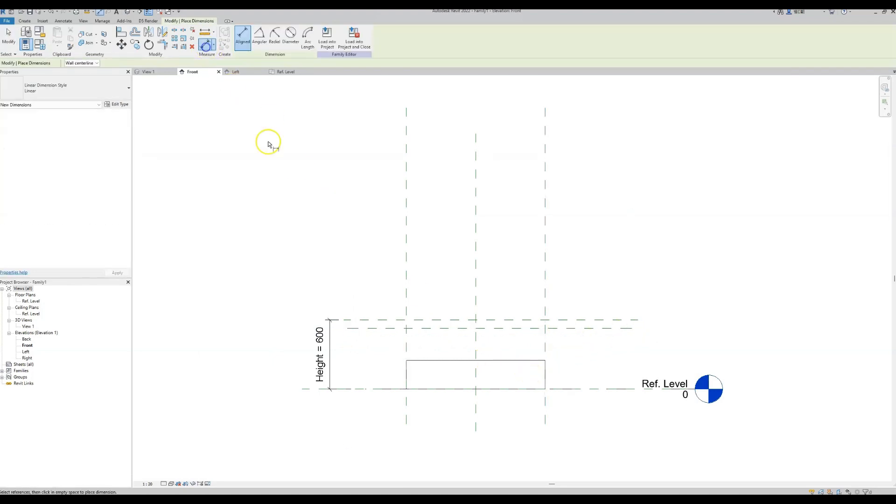
pyautogui.click(617, 321)
pyautogui.click(617, 329)
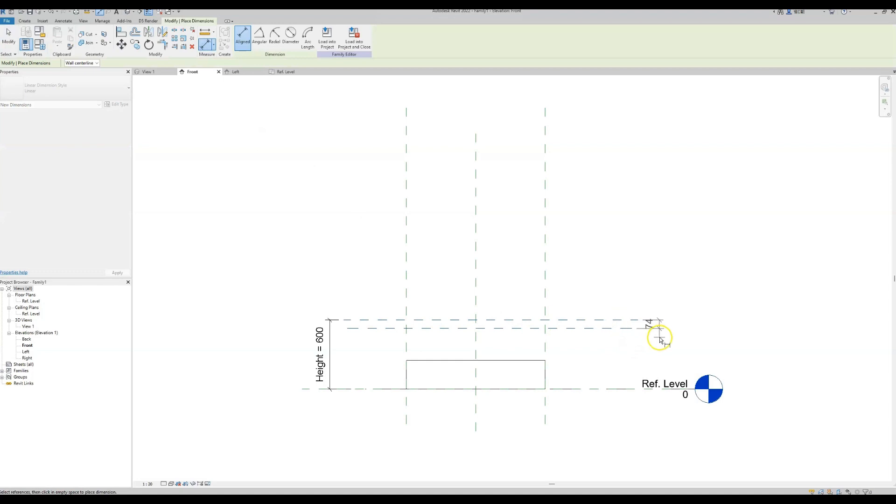
pyautogui.click(659, 329)
pyautogui.press('Escape')
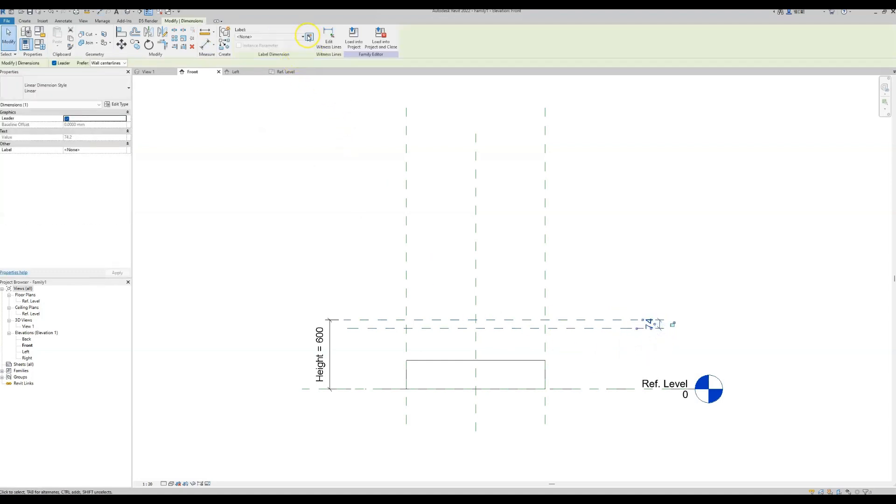
pyautogui.click(309, 38)
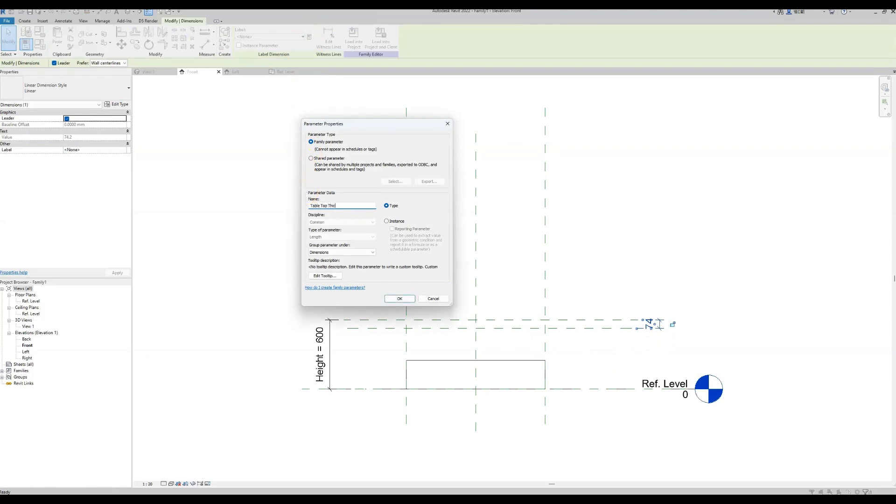
pyautogui.press('Return')
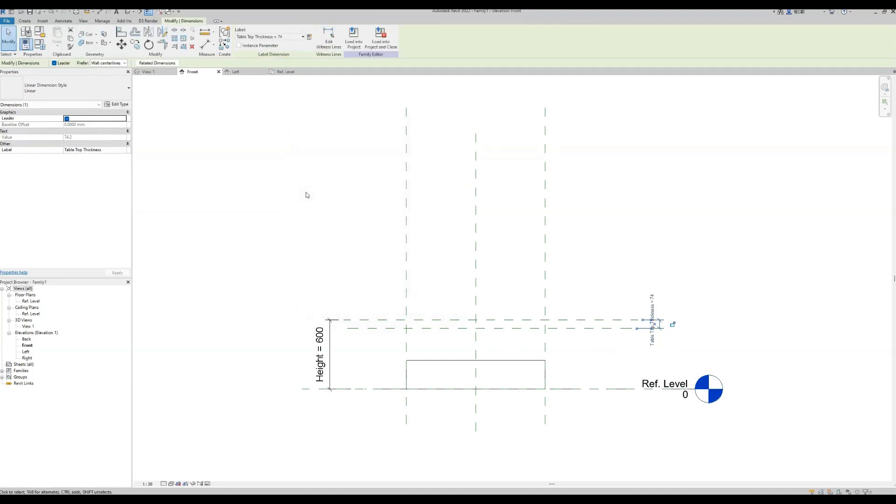
pyautogui.click(306, 195)
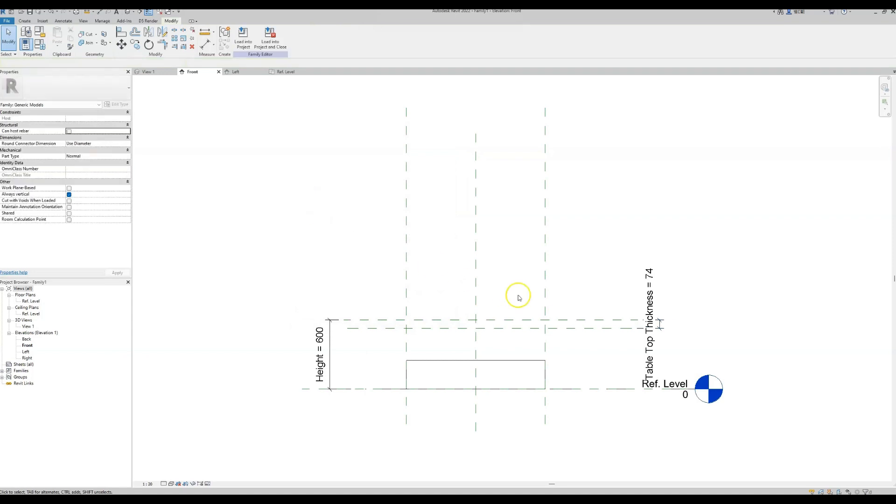
# Set the Table Top Thickness dimension to 20
pyautogui.click(650, 307)
pyautogui.click(653, 307)
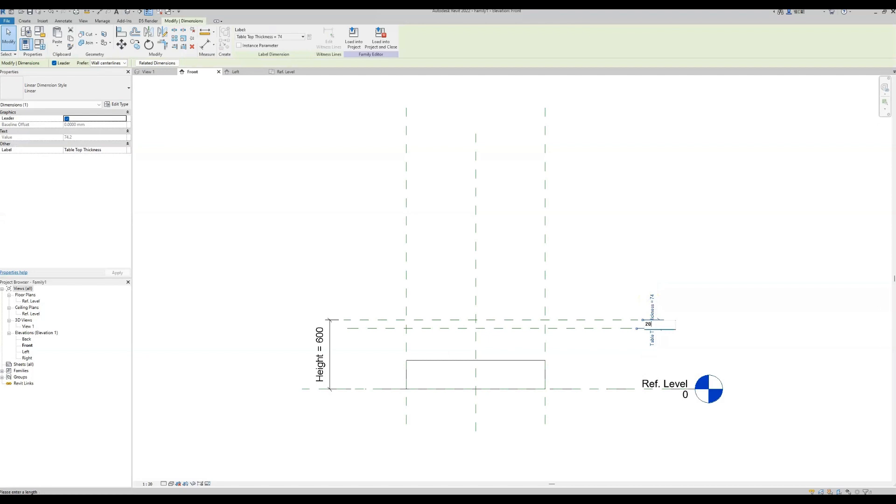
pyautogui.press('Return')
pyautogui.click(630, 287)
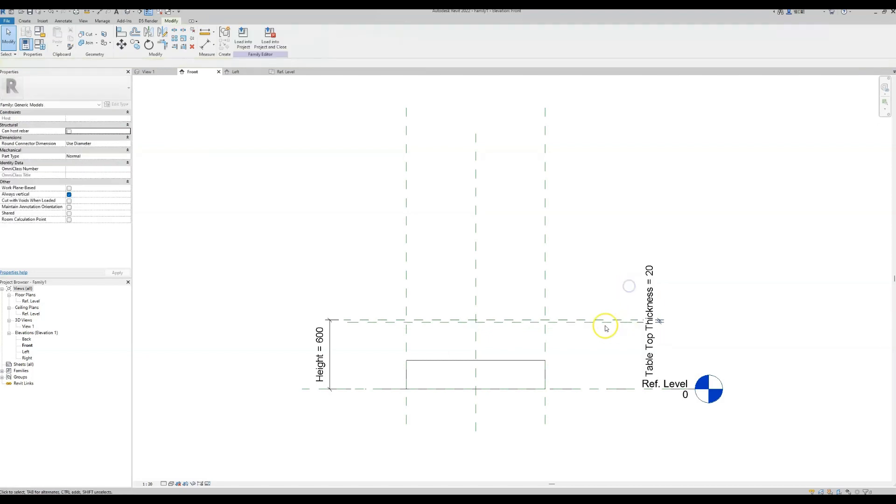
# Raise the extrusion off Ref. Level and align and lock its top face to the Height reference plane
pyautogui.click(510, 364)
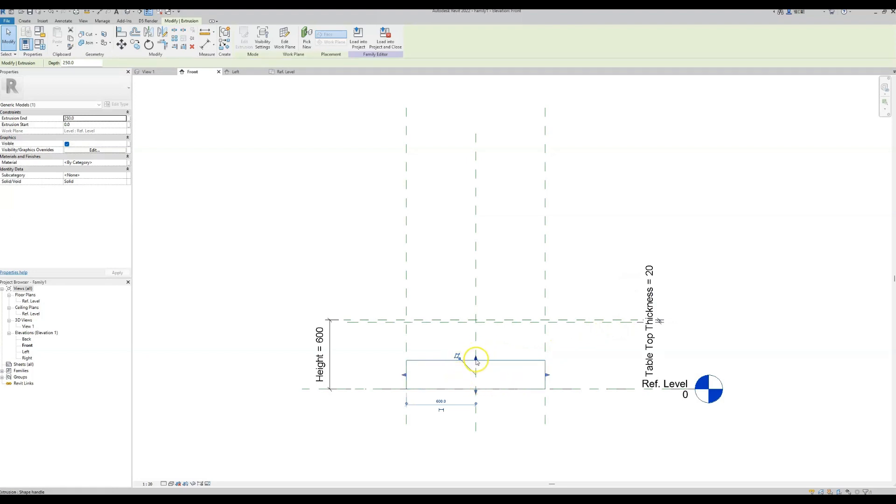
pyautogui.moveTo(477, 362); pyautogui.dragTo(476, 344)
pyautogui.moveTo(476, 390); pyautogui.dragTo(480, 360)
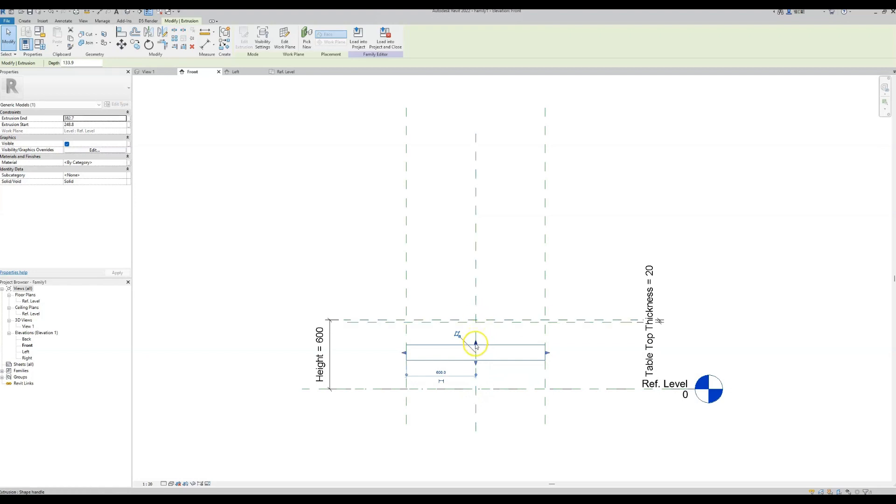
pyautogui.moveTo(476, 345); pyautogui.dragTo(479, 320)
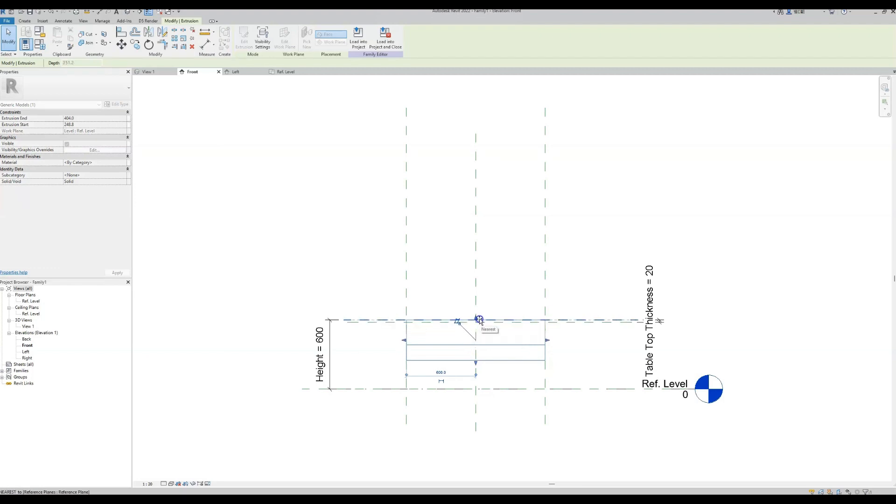
pyautogui.moveTo(479, 320); pyautogui.dragTo(479, 321)
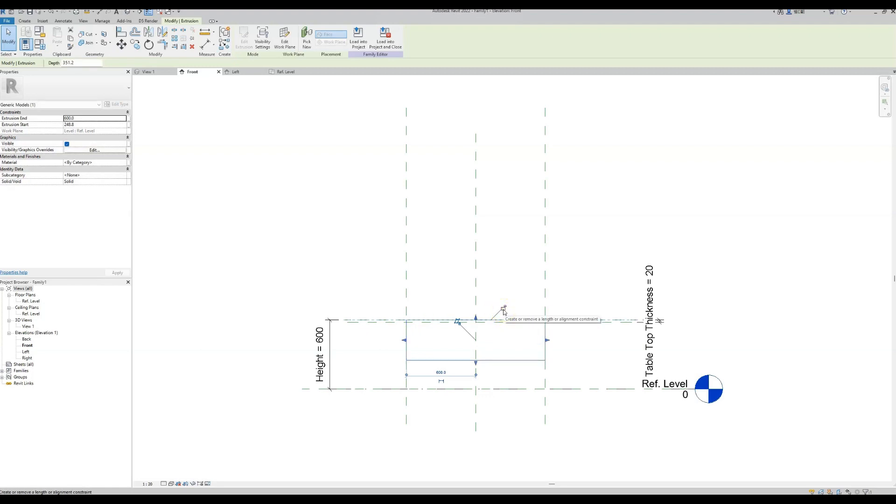
# Stretch the extrusion's bottom face up to the lower table top reference plane and lock the alignment
pyautogui.click(476, 363)
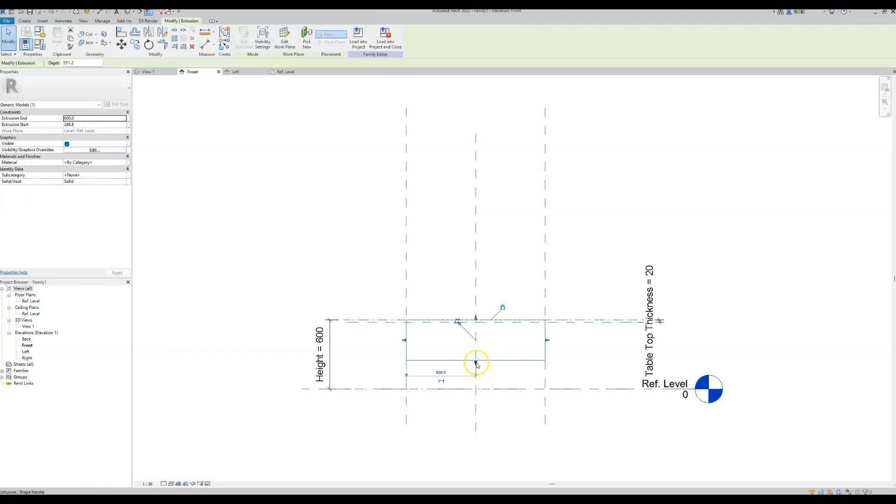
pyautogui.moveTo(477, 365); pyautogui.dragTo(479, 326)
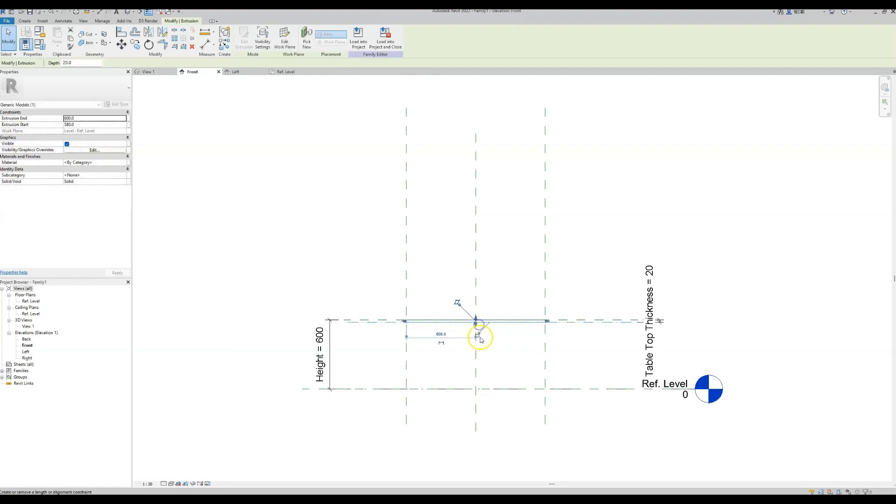
pyautogui.click(308, 278)
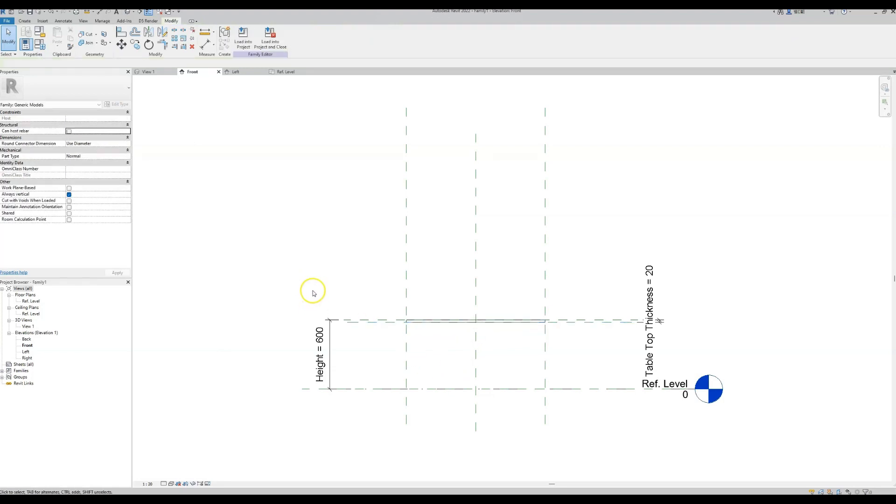
# Review the family's dimension parameters in Family Types
pyautogui.click(40, 45)
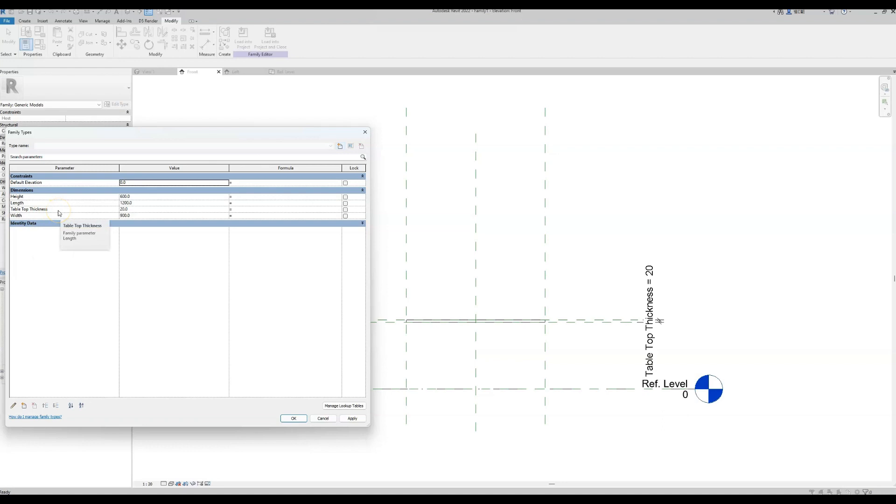
pyautogui.click(352, 418)
pyautogui.click(295, 418)
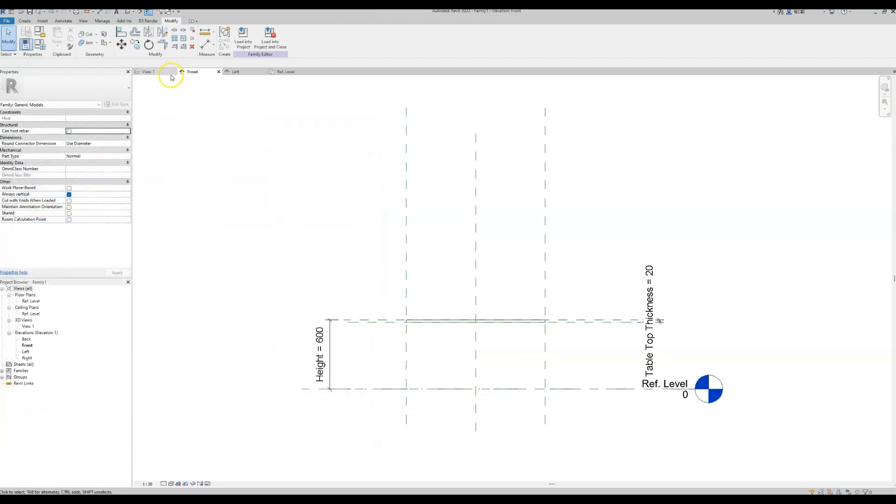
# Show the table top in the 3D view with the Shaded visual style
pyautogui.click(158, 72)
pyautogui.scroll(-3, 380, 263)
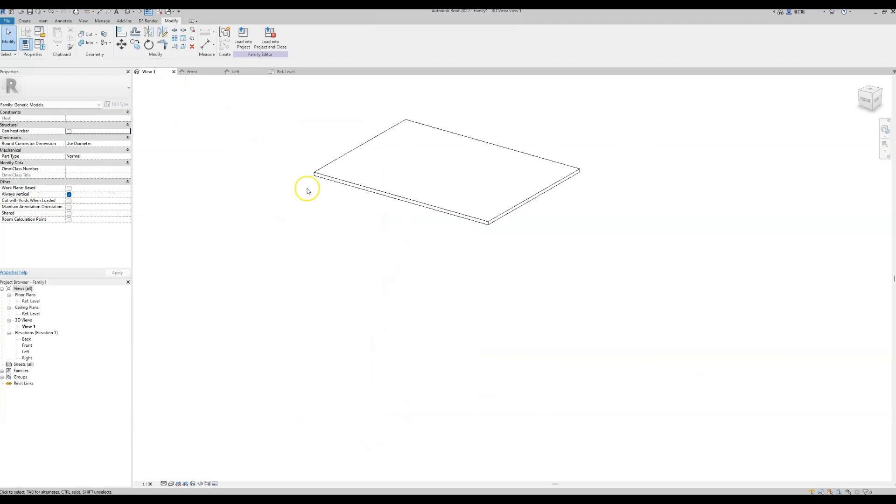
pyautogui.scroll(-1, 311, 194)
pyautogui.moveTo(313, 196); pyautogui.dragTo(464, 289, button='middle')
pyautogui.click(170, 483)
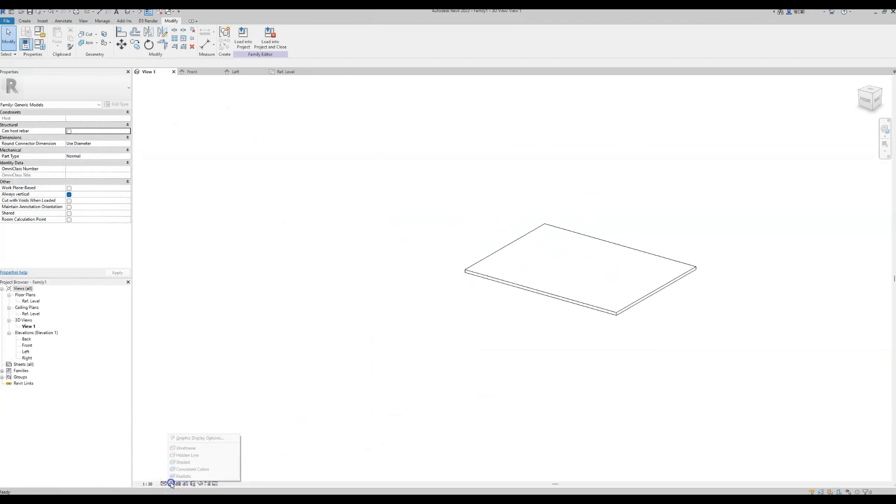
pyautogui.click(183, 462)
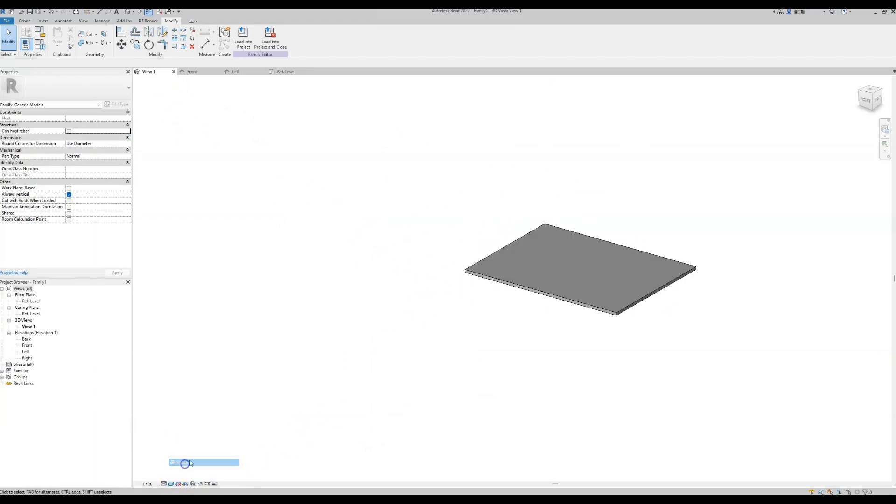
# Set the Height parameter to 800 in Family Types and apply it
pyautogui.click(40, 45)
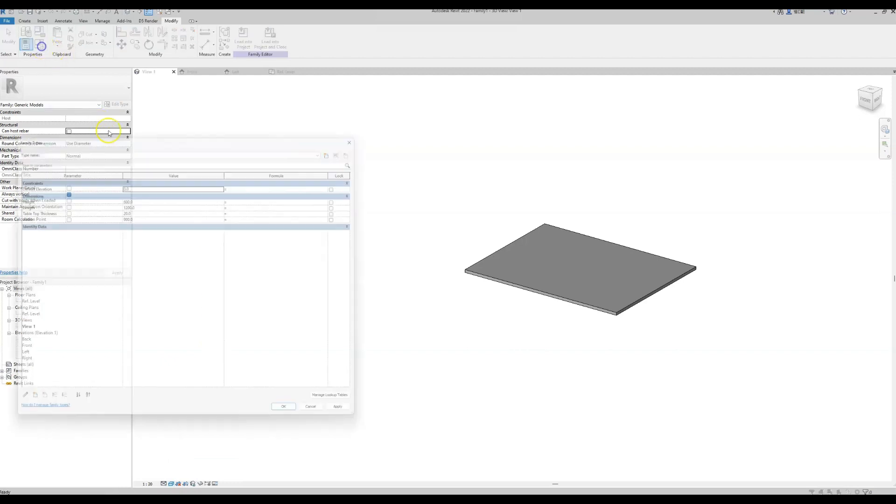
pyautogui.click(153, 197)
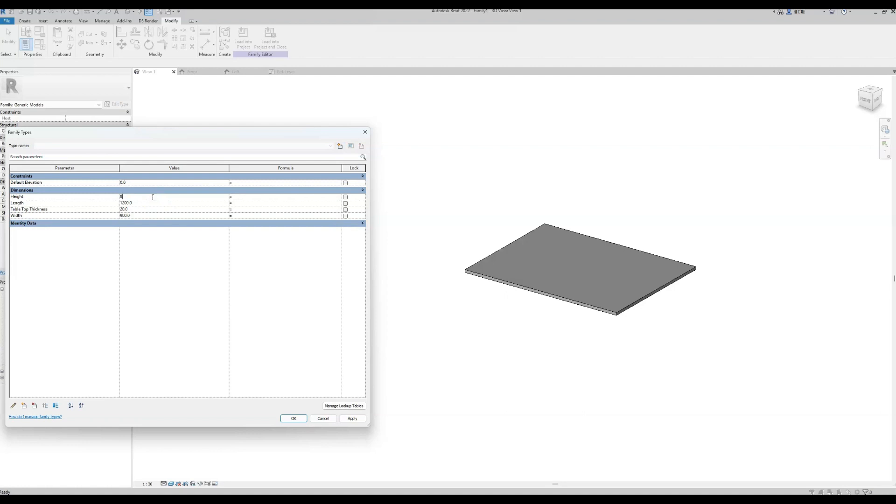
pyautogui.click(352, 418)
pyautogui.click(359, 419)
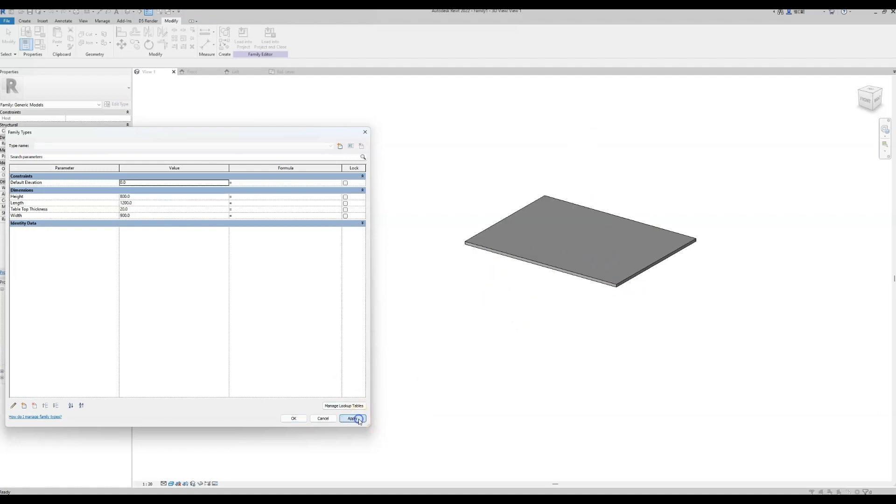
# Set the Width parameter to 600 and the Length parameter to 800, applying each change
pyautogui.click(139, 216)
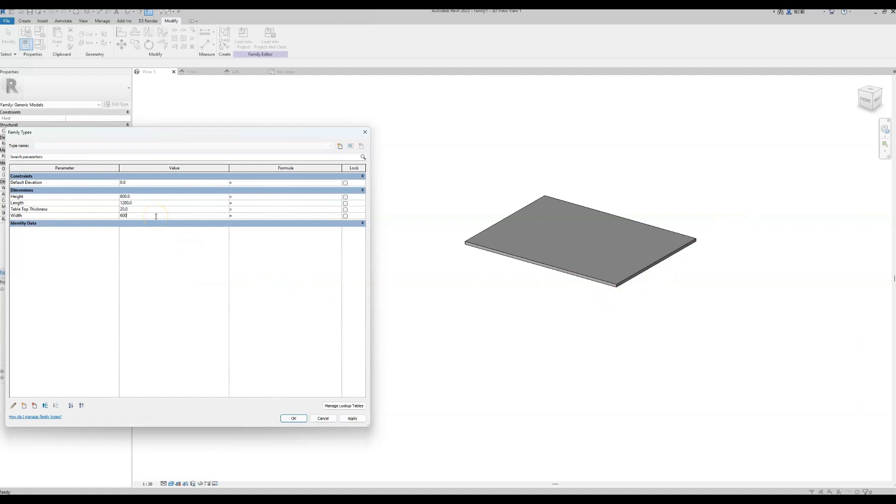
pyautogui.click(359, 421)
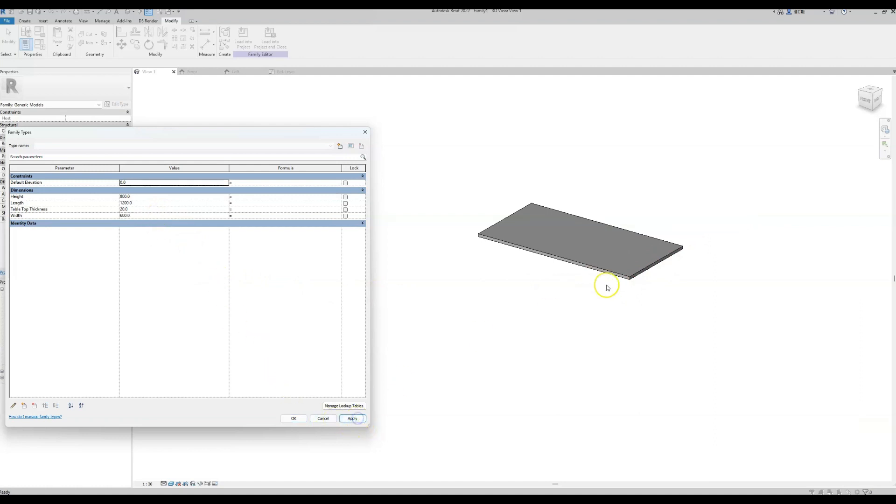
pyautogui.click(150, 204)
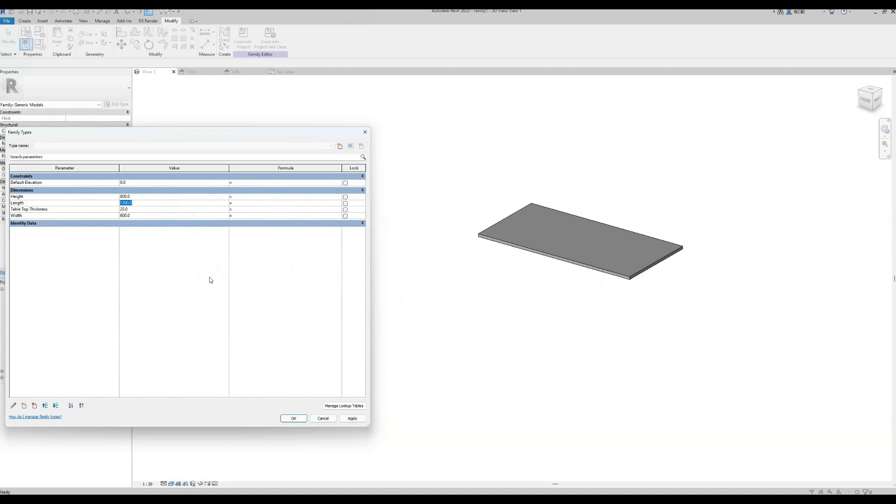
pyautogui.click(354, 419)
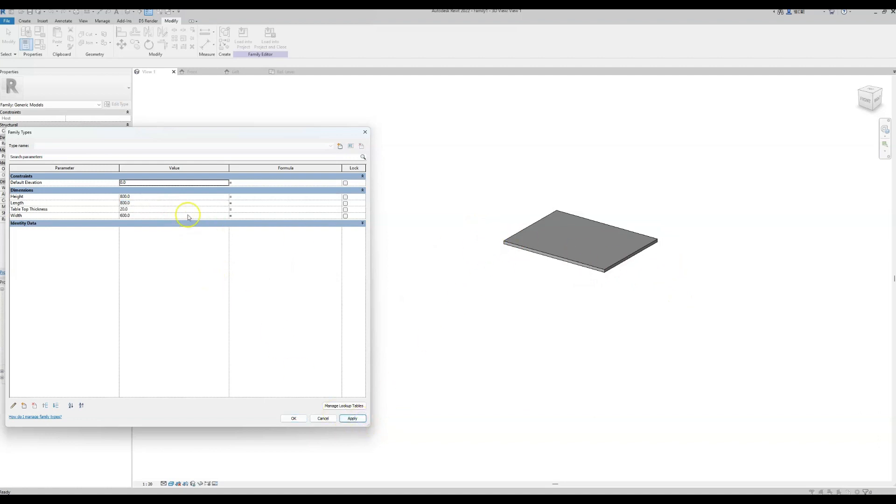
# Set the Table Top Thickness parameter to 30, apply it and close Family Types
pyautogui.click(152, 210)
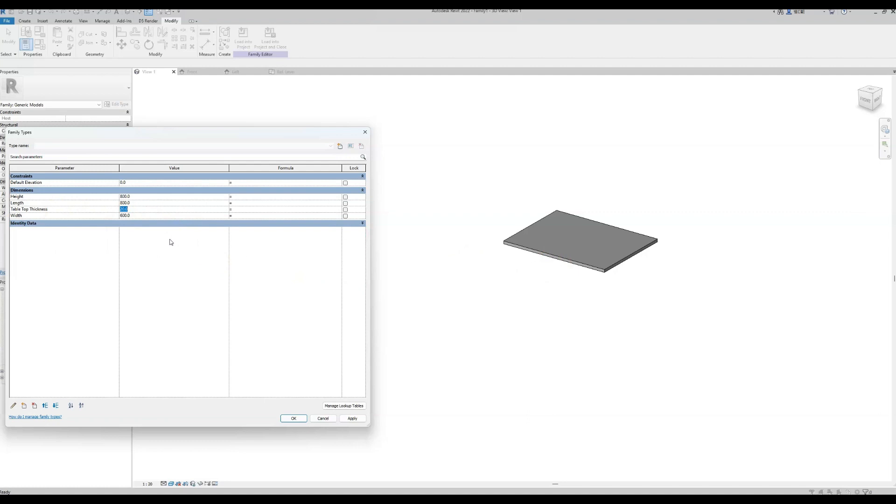
pyautogui.click(352, 418)
pyautogui.click(294, 419)
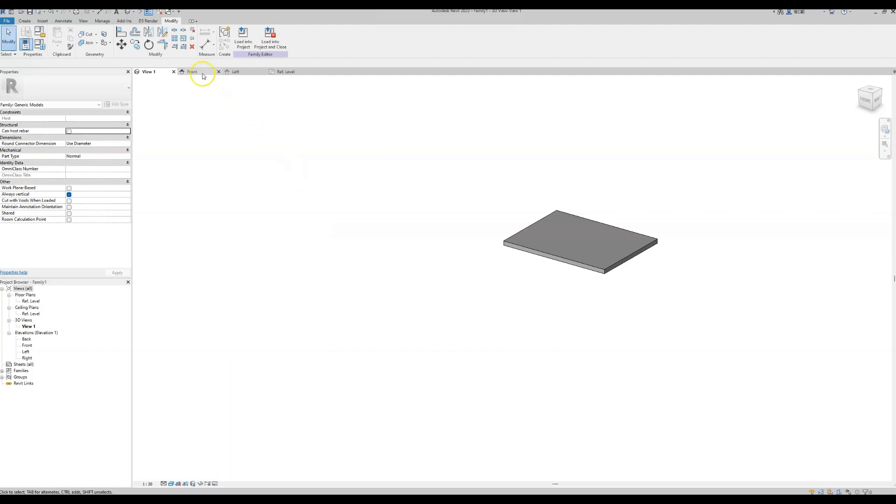
# Show the Front elevation with the Shaded visual style
pyautogui.click(202, 73)
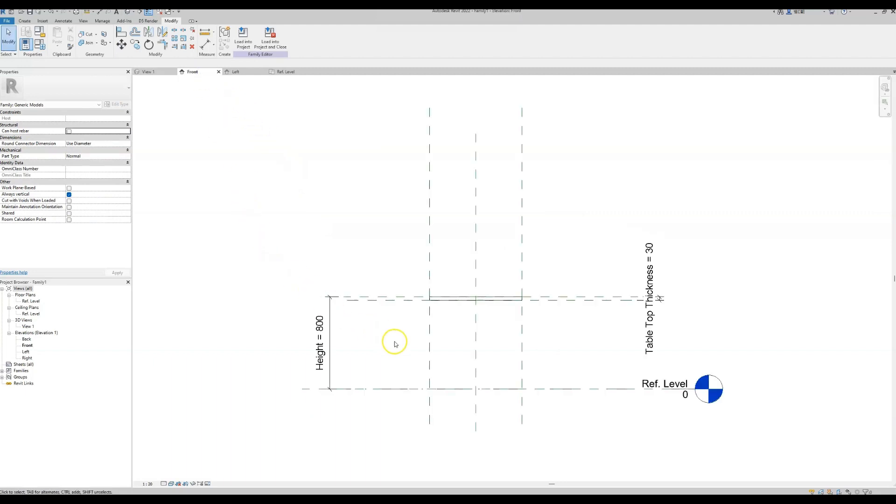
pyautogui.scroll(1, 393, 340)
pyautogui.click(171, 484)
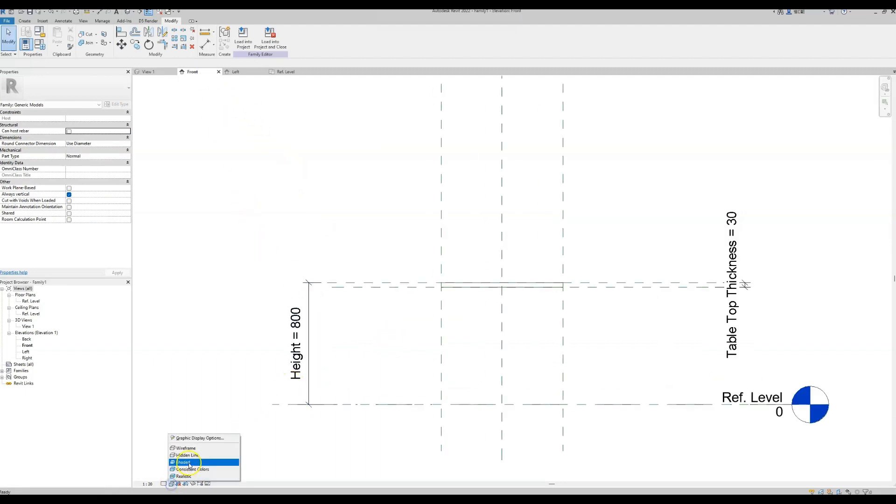
pyautogui.click(188, 462)
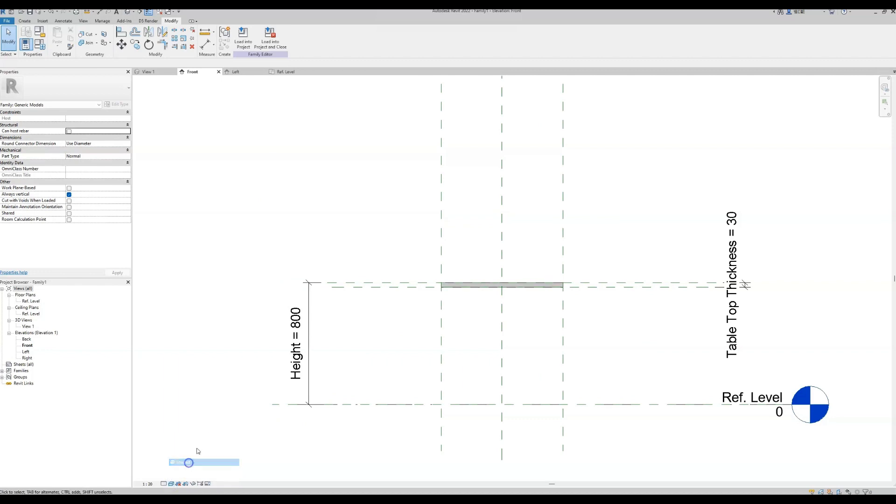
# Set the Height parameter to 600 in Family Types with the Front elevation in view, apply it and close the dialog
pyautogui.click(41, 47)
pyautogui.moveTo(209, 137); pyautogui.dragTo(210, 104)
pyautogui.moveTo(372, 232); pyautogui.dragTo(268, 232)
pyautogui.click(126, 171)
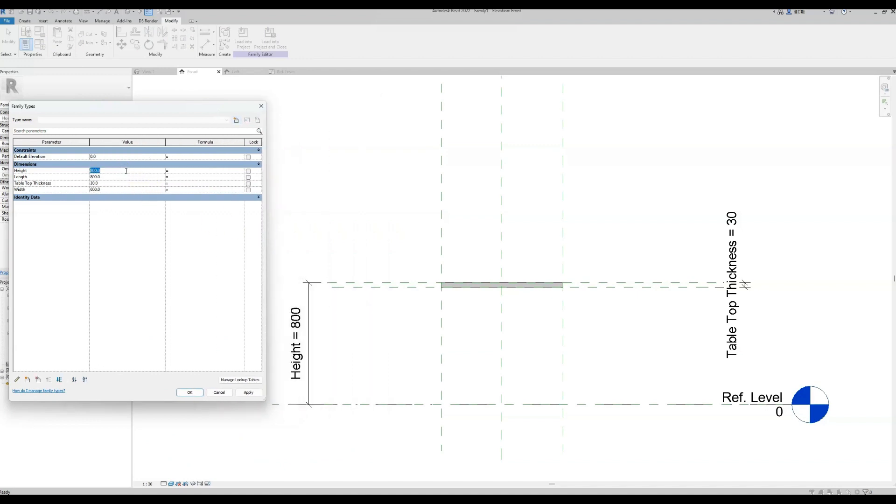
pyautogui.click(249, 393)
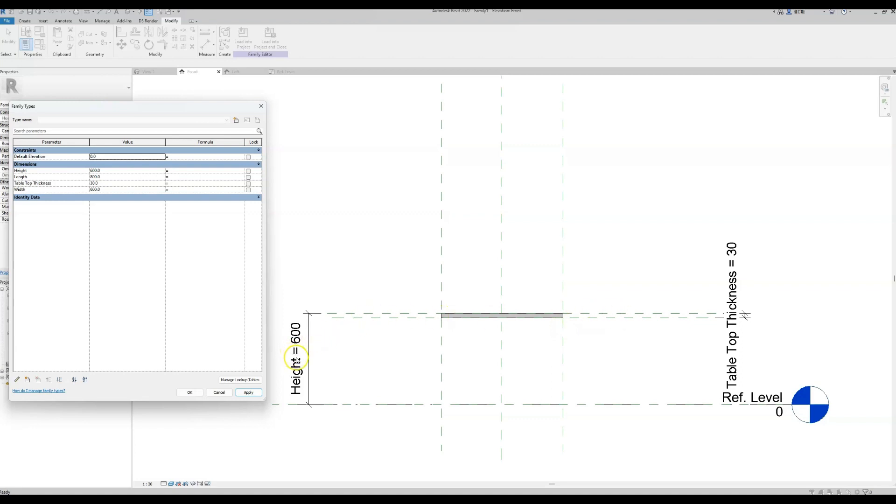
pyautogui.click(333, 313)
pyautogui.click(219, 392)
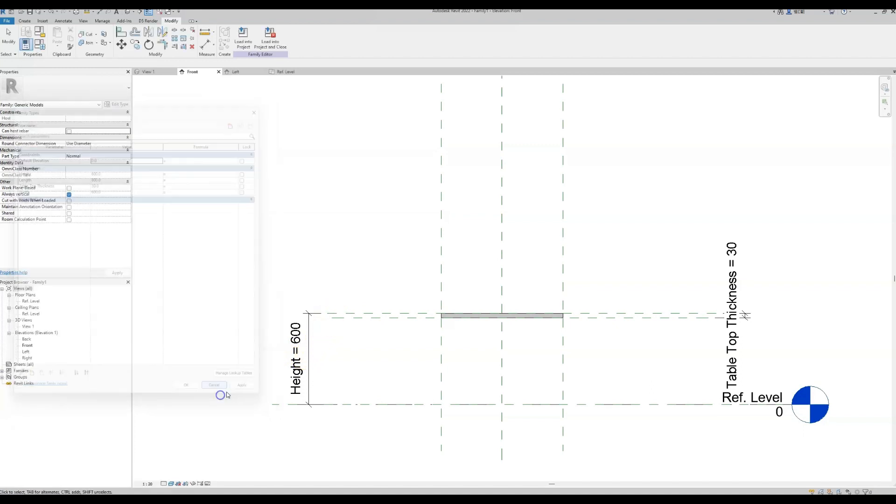
# Set the Height dimension between Ref. Level and the uppermost reference plane to 800 directly in the Front elevation
pyautogui.click(347, 315)
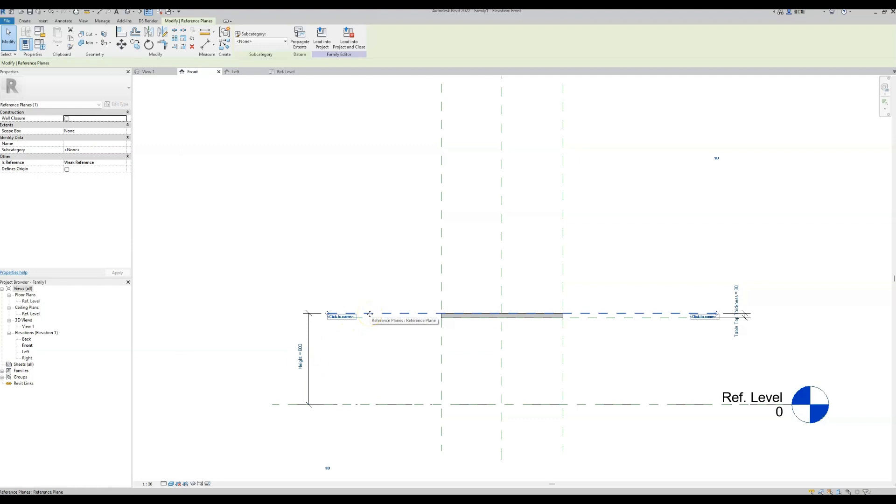
pyautogui.click(369, 352)
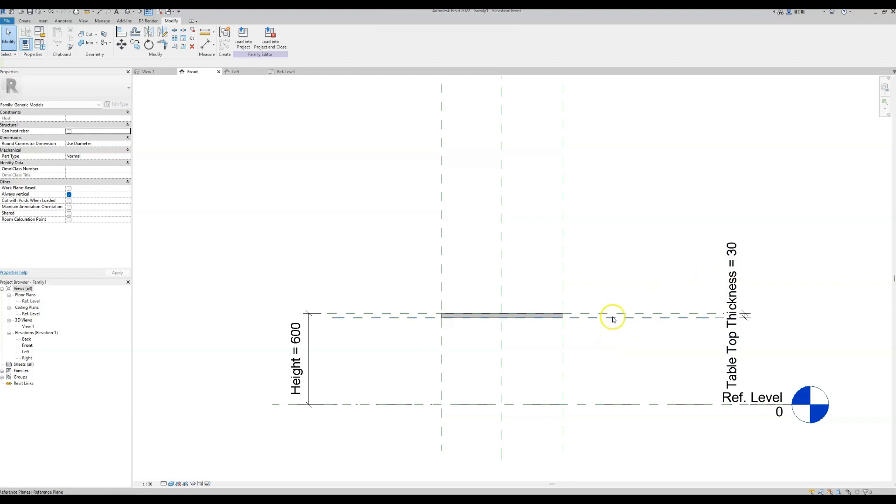
pyautogui.click(292, 364)
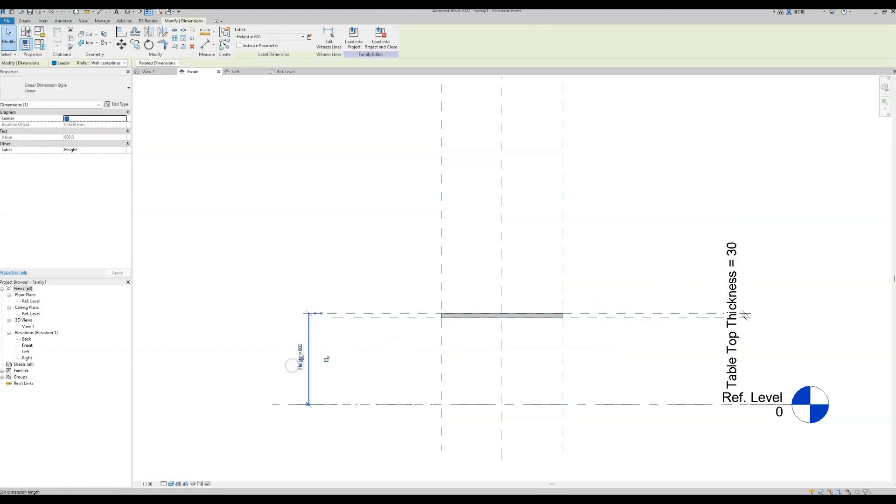
pyautogui.click(301, 355)
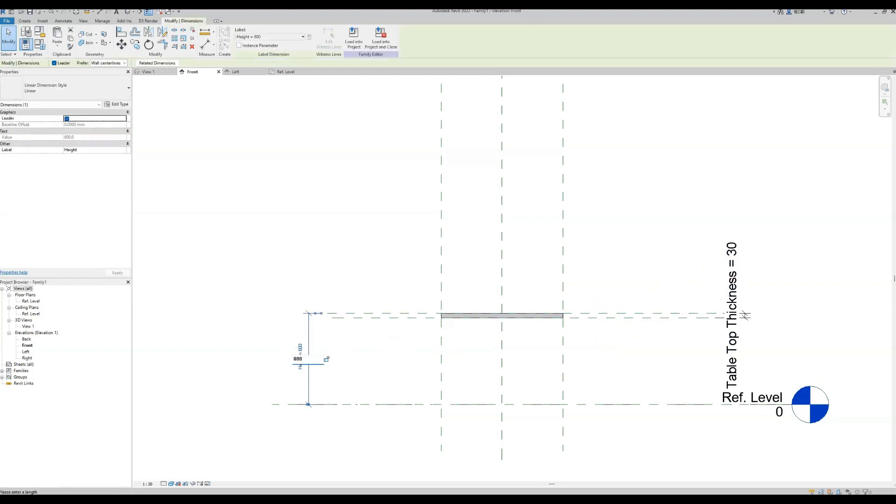
pyautogui.write('800')
pyautogui.press('Return')
pyautogui.click(289, 352)
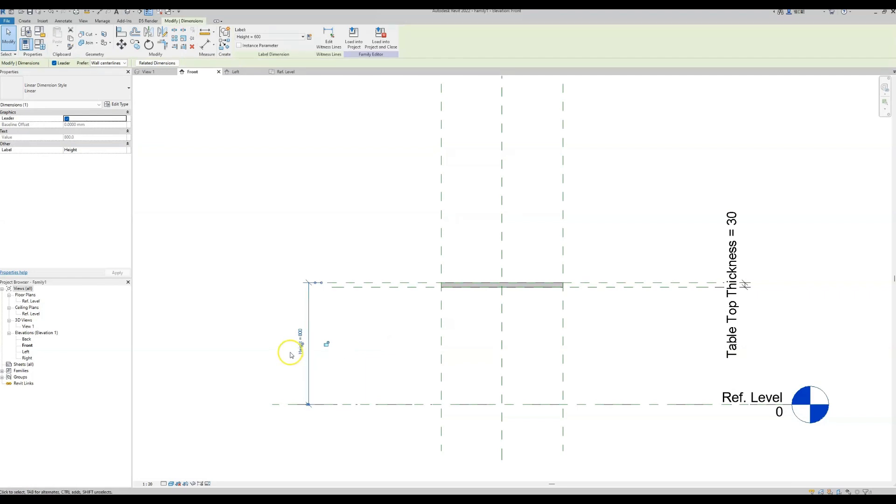
# Set the Height dimension to 600 directly in the Front elevation
pyautogui.click(300, 339)
pyautogui.click(301, 343)
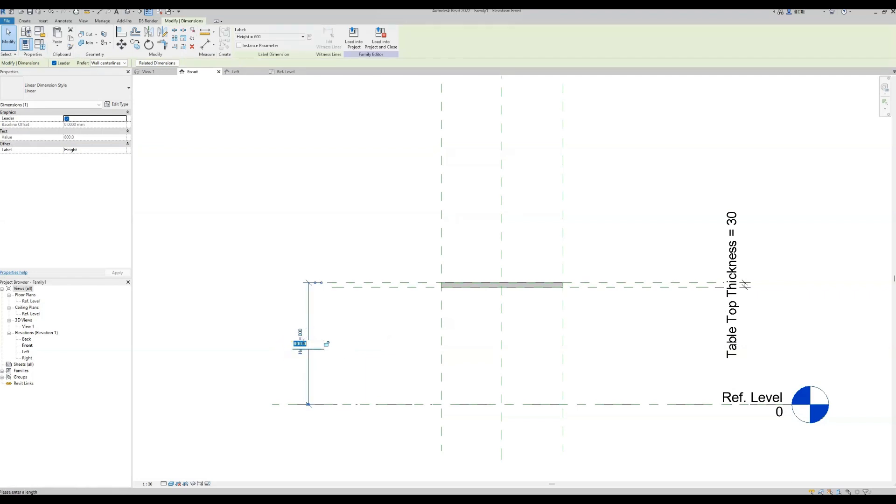
pyautogui.press('Return')
pyautogui.click(180, 370)
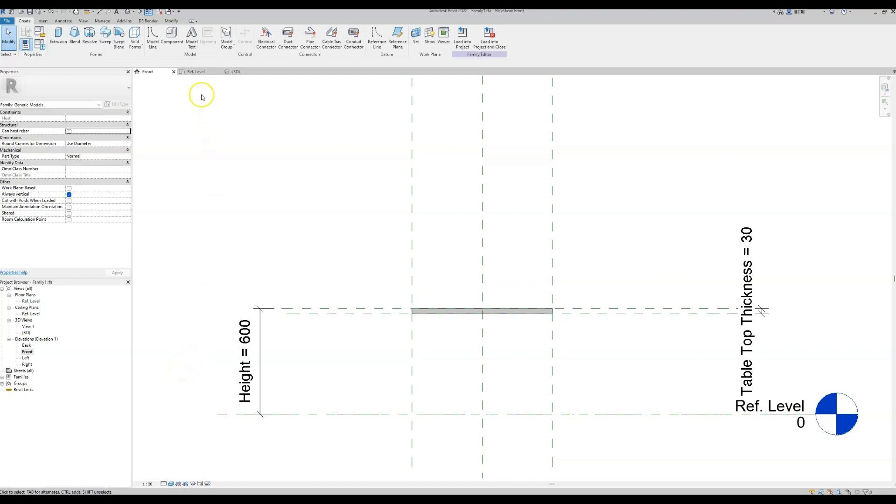
# Show the Ref. Level floor plan with the Hidden Line visual style
pyautogui.click(202, 73)
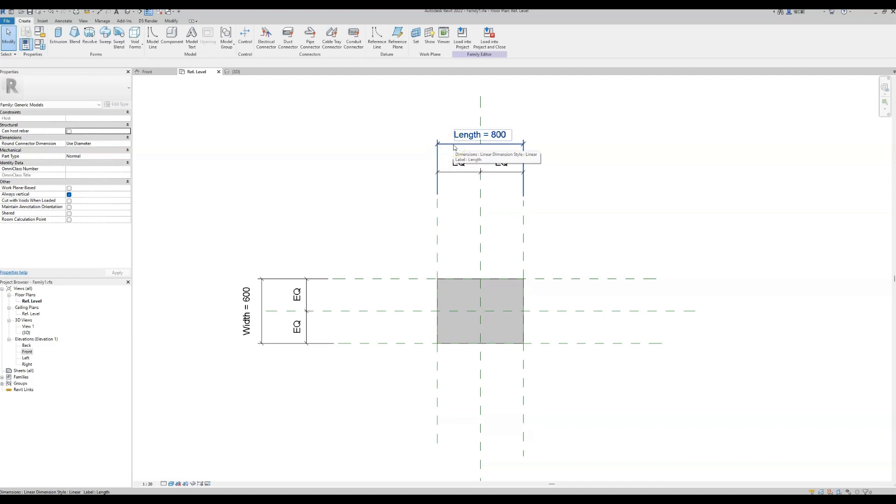
pyautogui.click(439, 210)
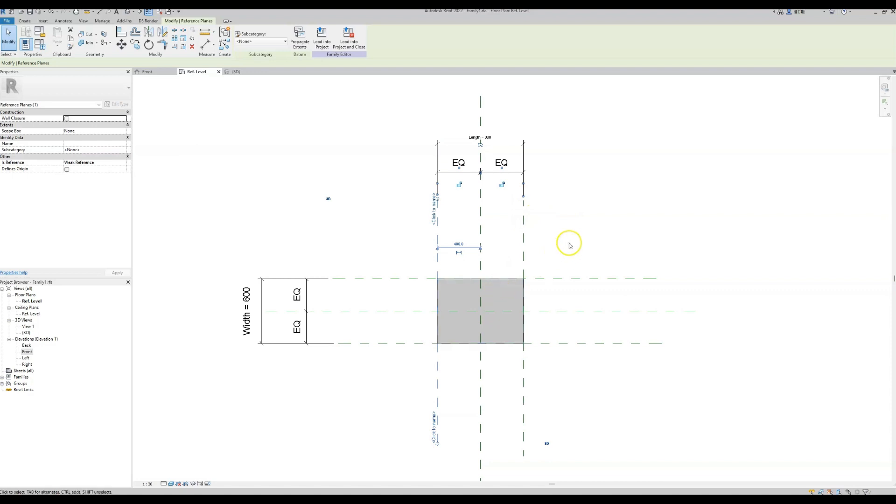
pyautogui.click(381, 246)
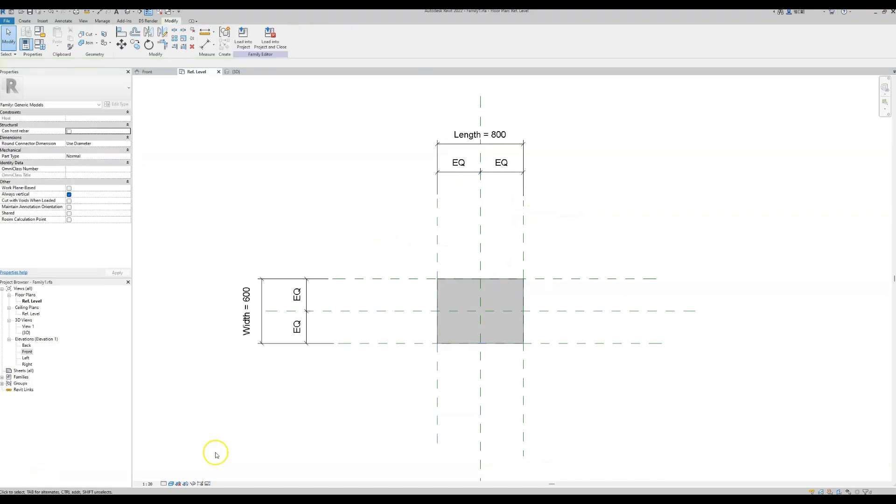
pyautogui.click(171, 484)
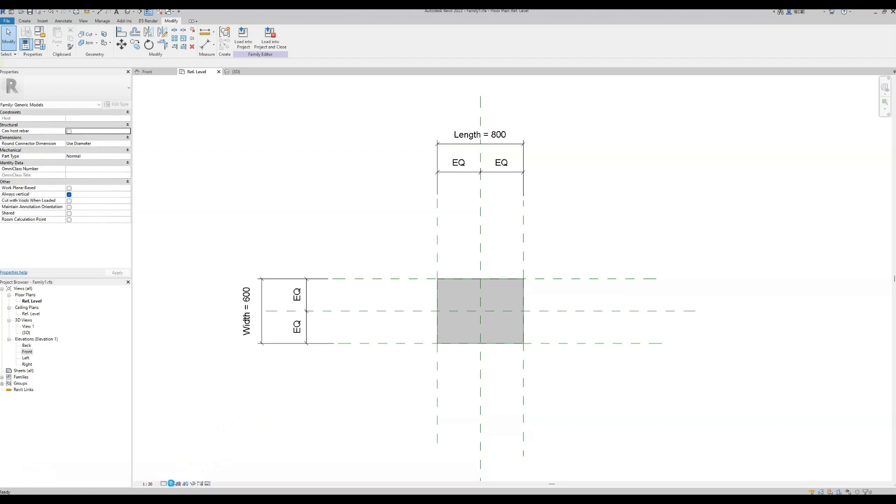
pyautogui.click(172, 485)
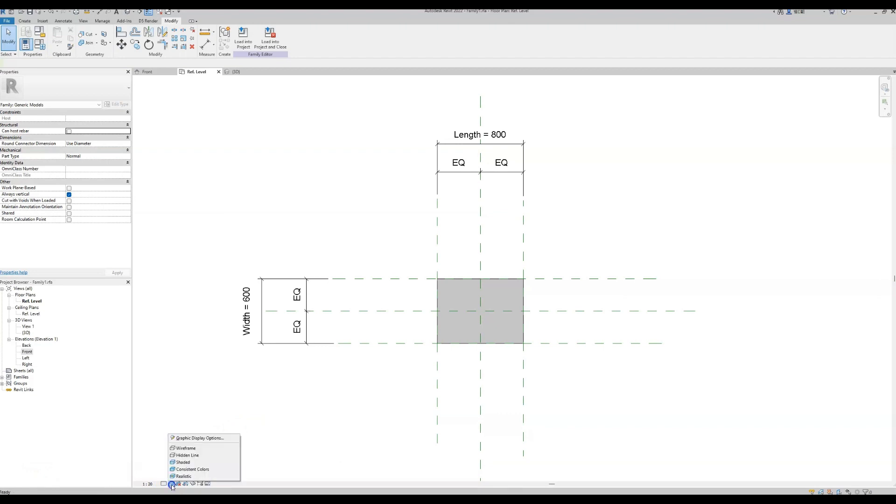
pyautogui.click(194, 456)
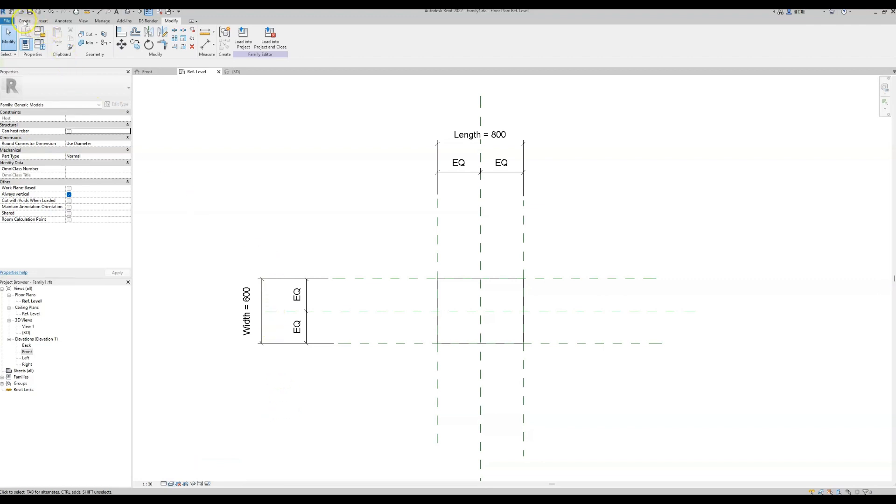
# Draw two vertical reference planes inside the table top, about 76 mm from its left edge and about 60 mm from its right edge
pyautogui.click(25, 21)
pyautogui.click(395, 43)
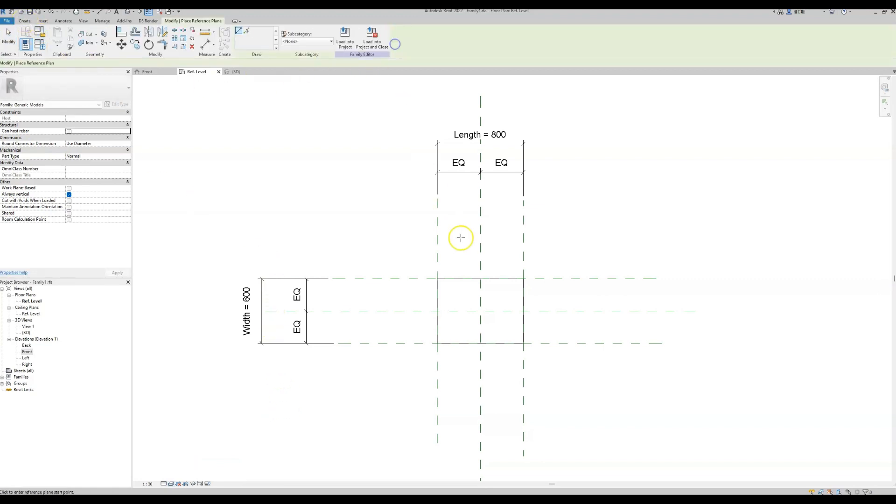
pyautogui.scroll(3, 457, 287)
pyautogui.moveTo(440, 262); pyautogui.dragTo(450, 194, button='middle')
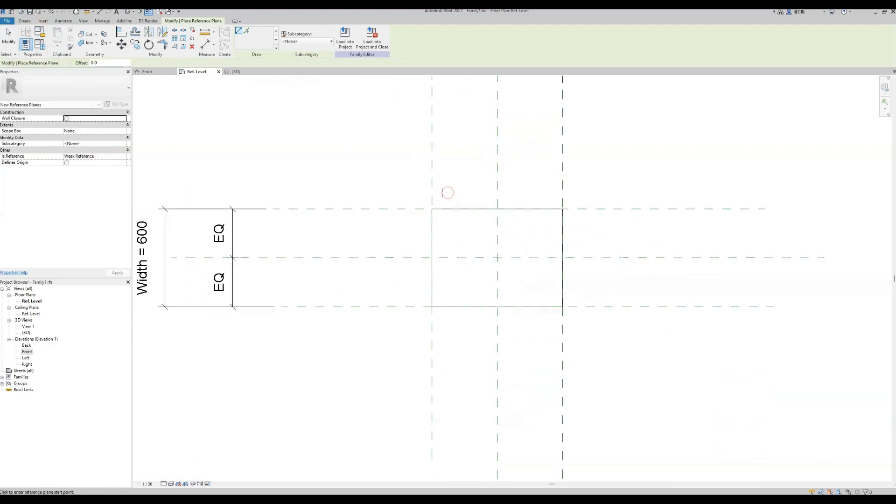
pyautogui.click(445, 183)
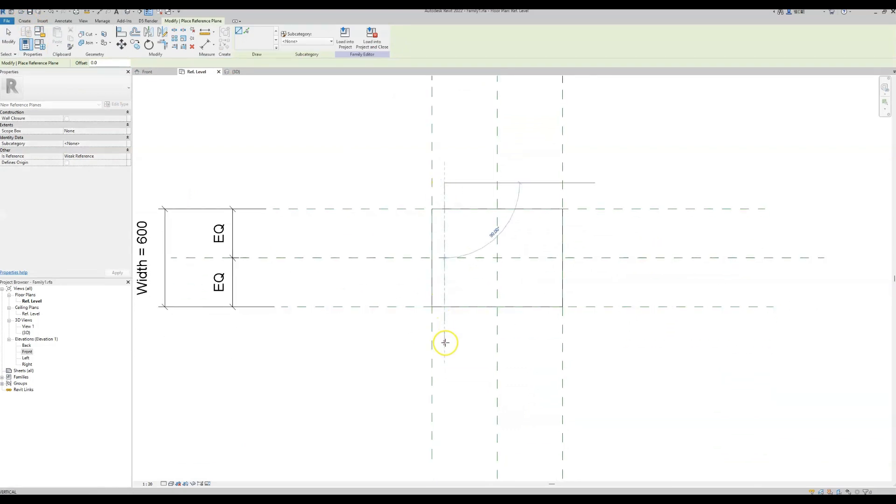
pyautogui.click(448, 357)
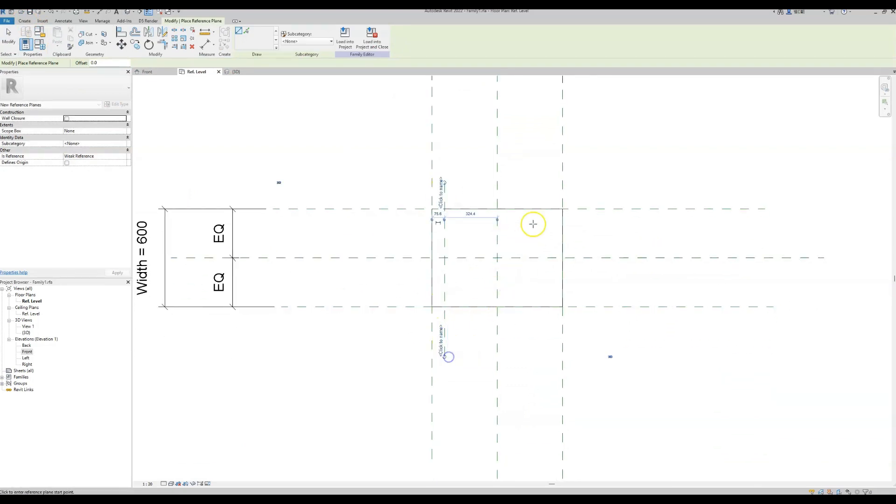
pyautogui.click(553, 183)
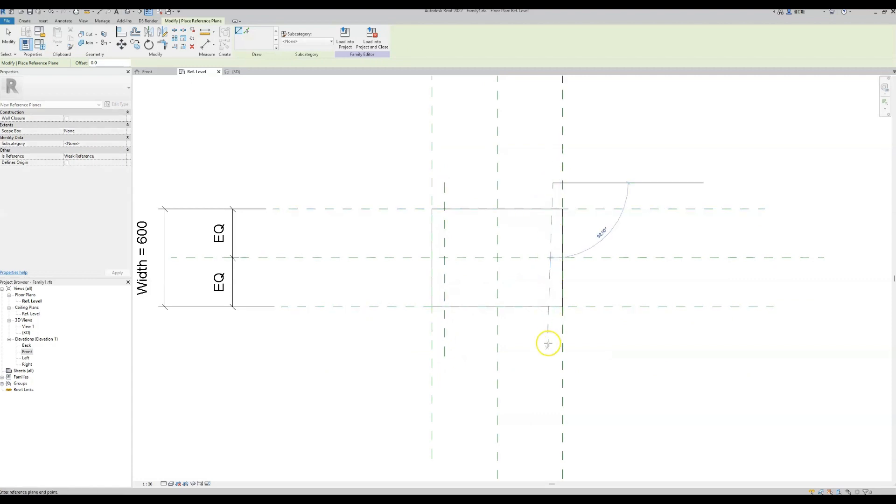
pyautogui.click(549, 359)
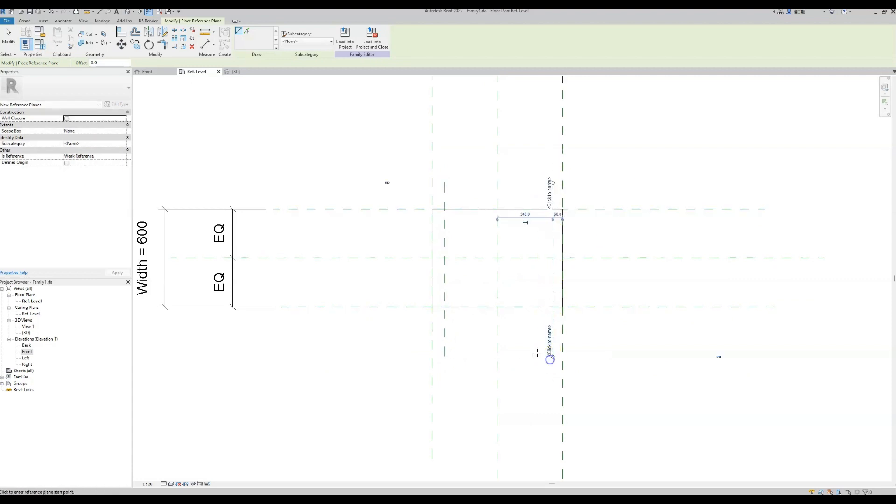
# Draw two horizontal reference planes inside the table top, about 59 mm from its lower edge and about 60 mm from its upper edge
pyautogui.click(397, 298)
pyautogui.click(608, 298)
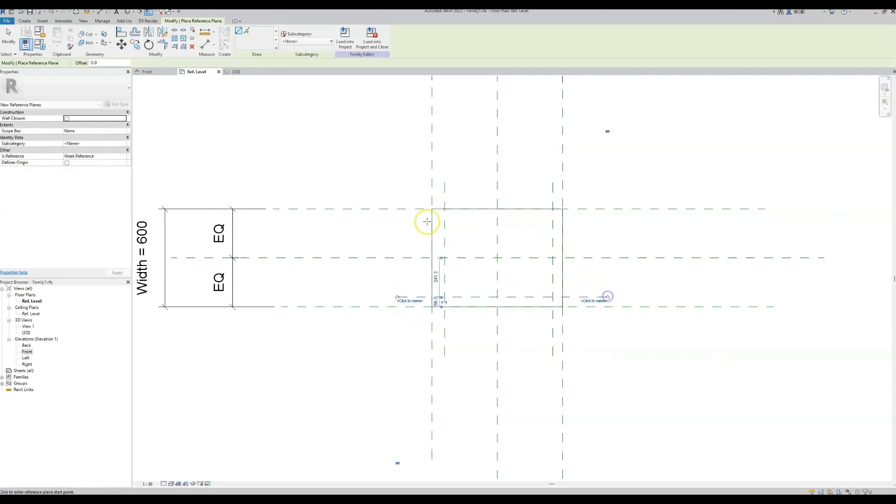
pyautogui.click(399, 219)
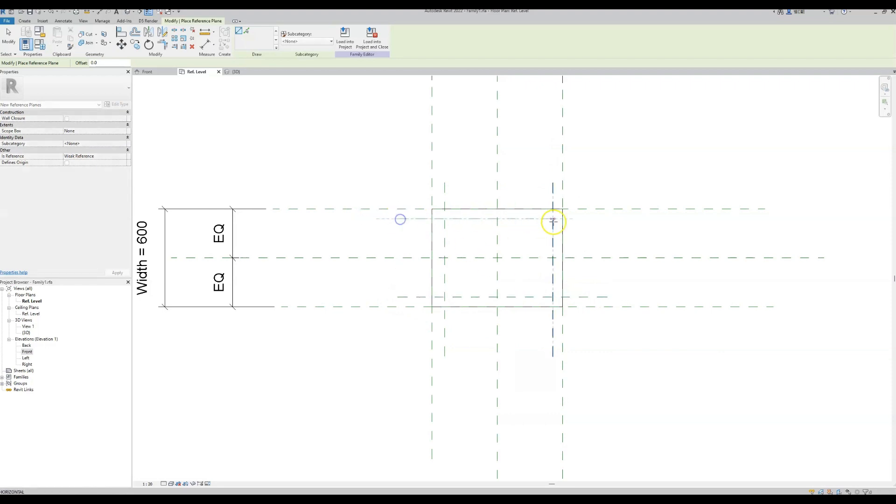
pyautogui.click(601, 218)
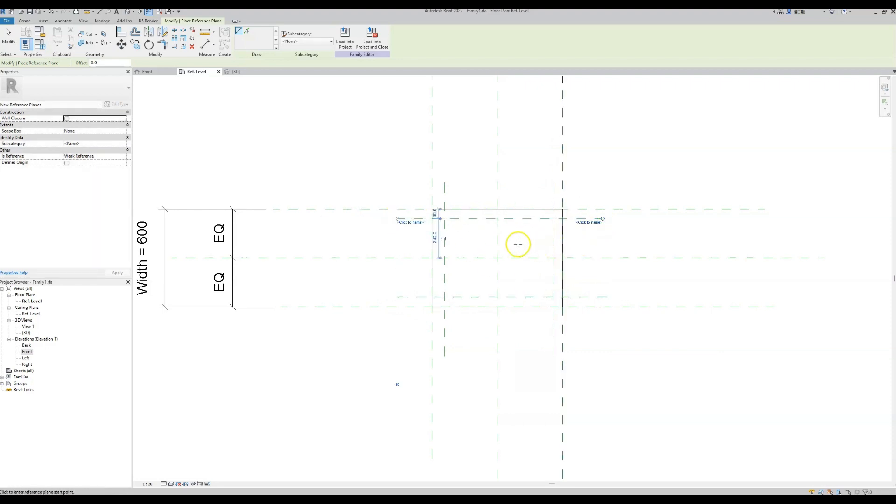
pyautogui.press('Escape')
pyautogui.press('Escape')
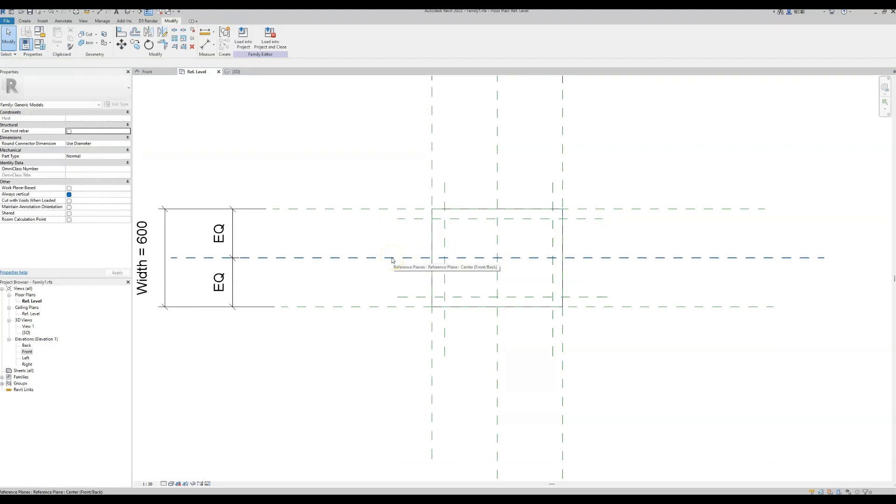
# Add aligned dimensions between the left and right table edge planes and the adjacent inner vertical reference planes
pyautogui.press('d')
pyautogui.press('i')
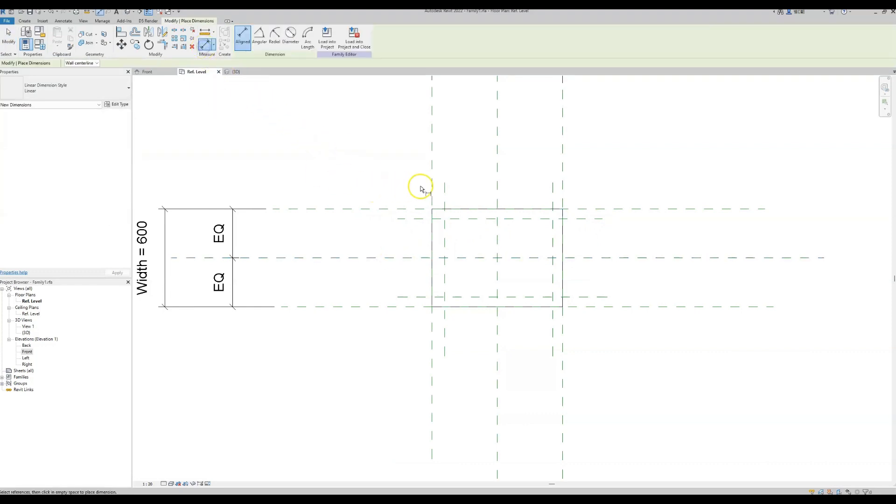
pyautogui.click(432, 186)
pyautogui.click(445, 188)
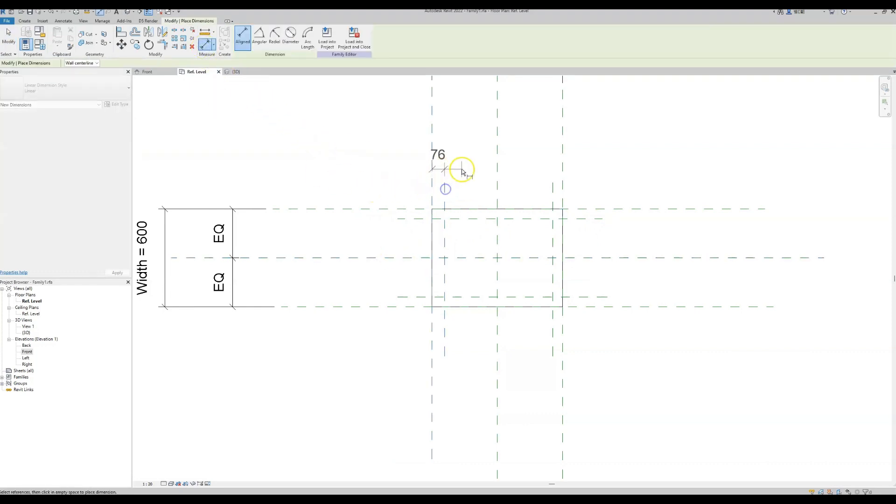
pyautogui.click(462, 172)
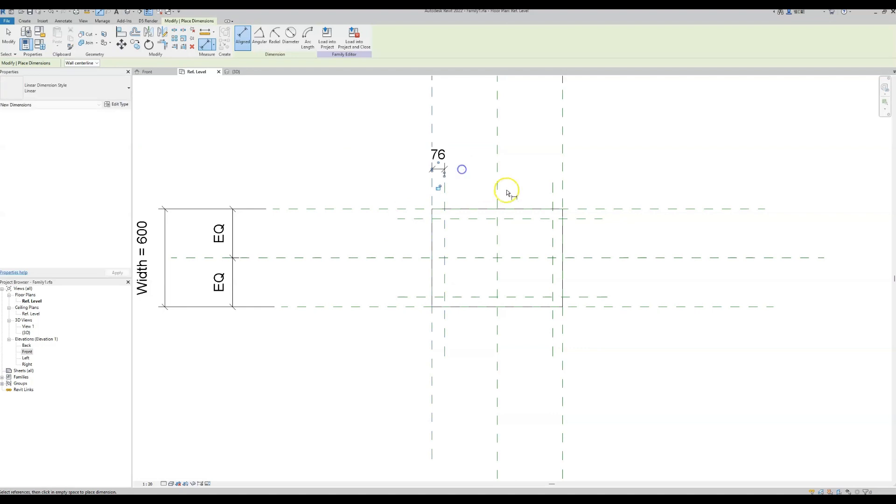
pyautogui.click(563, 189)
pyautogui.click(590, 171)
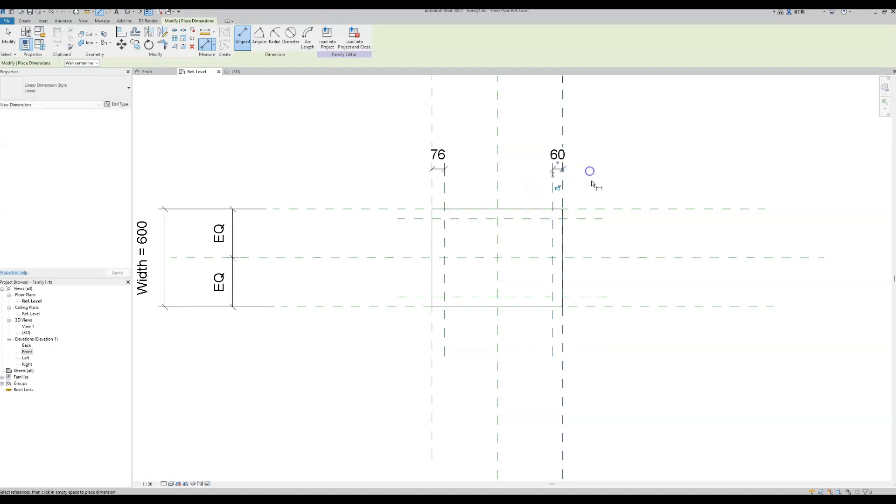
# Add aligned dimensions between the upper and lower table edge planes and the adjacent inner horizontal reference planes
pyautogui.click(590, 208)
pyautogui.click(583, 219)
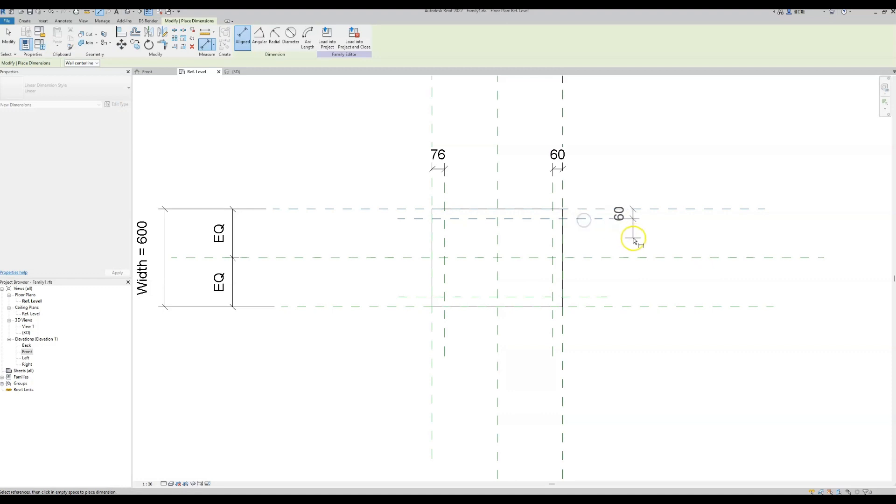
pyautogui.click(634, 239)
pyautogui.click(584, 297)
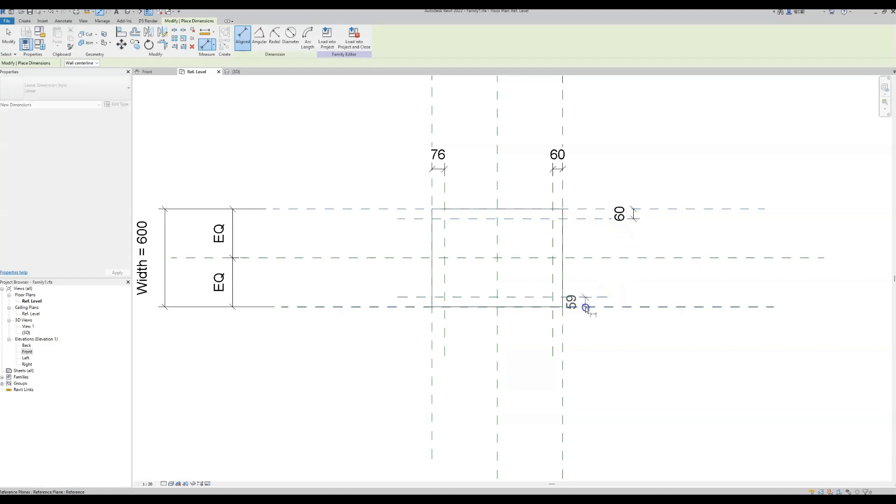
pyautogui.click(586, 307)
pyautogui.click(634, 321)
pyautogui.press('Escape')
pyautogui.press('Escape')
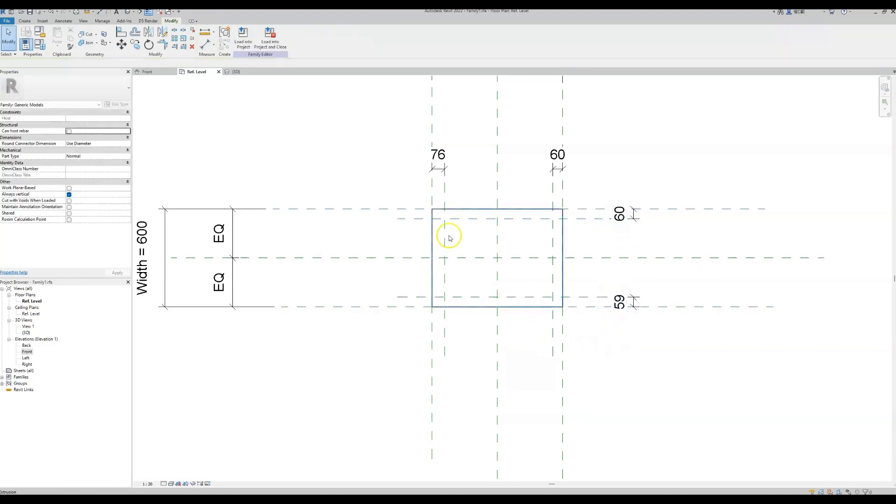
# Label the left edge offset dimension with a new family type parameter named Legs Offset
pyautogui.click(441, 170)
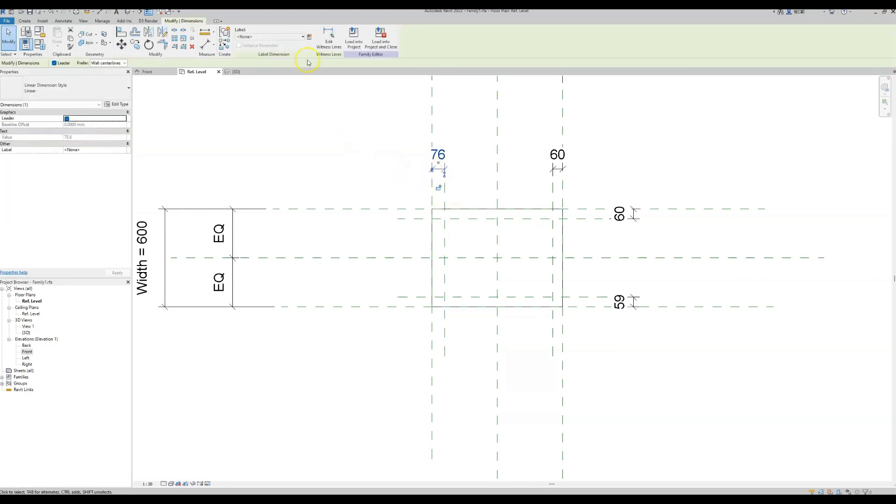
pyautogui.click(308, 37)
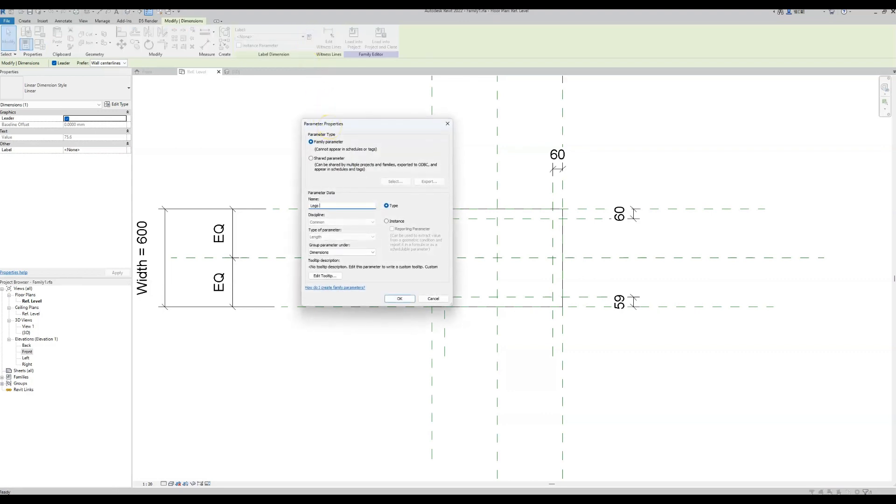
pyautogui.write('Legs Offset')
pyautogui.press('Return')
pyautogui.click(330, 129)
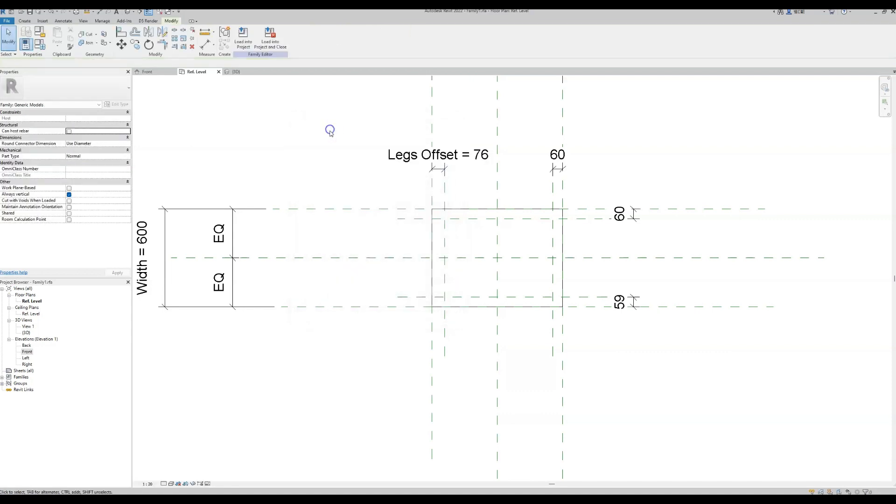
# Set the Legs Offset dimension at the left table edge to 75
pyautogui.doubleClick(441, 161)
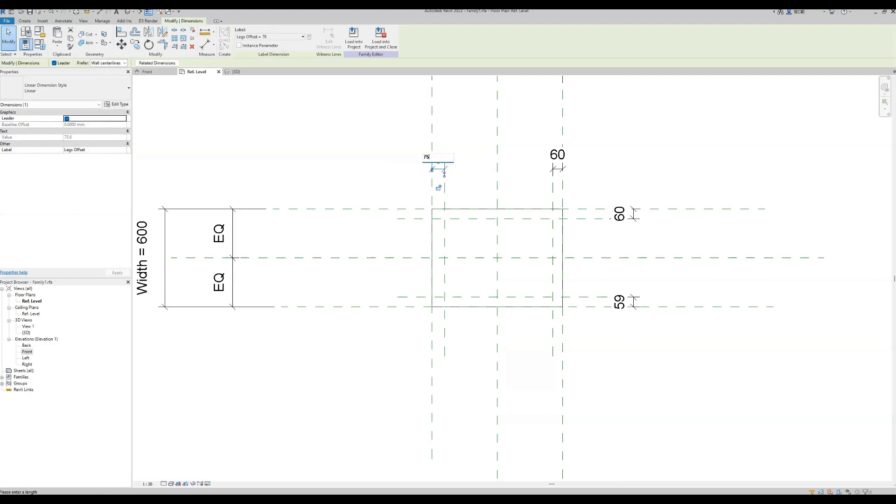
pyautogui.write('75')
pyautogui.press('Return')
pyautogui.click(400, 175)
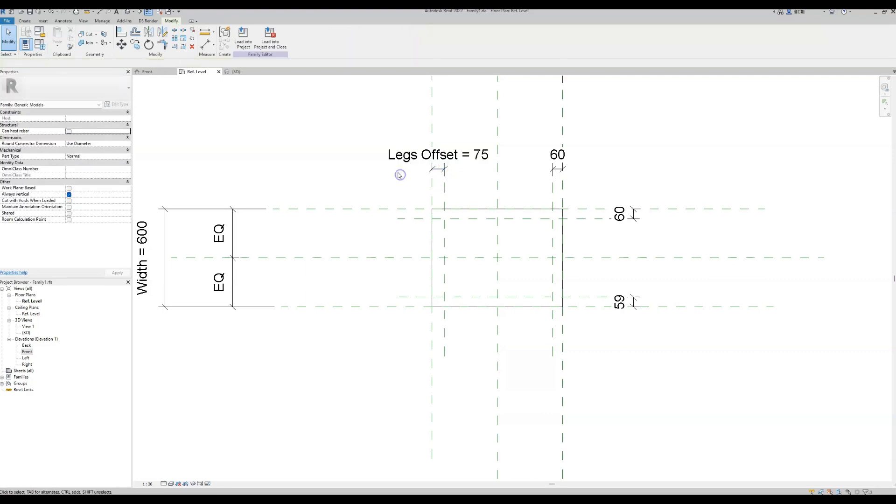
# Assign the existing Legs Offset parameter to the right edge offset dimension
pyautogui.click(556, 158)
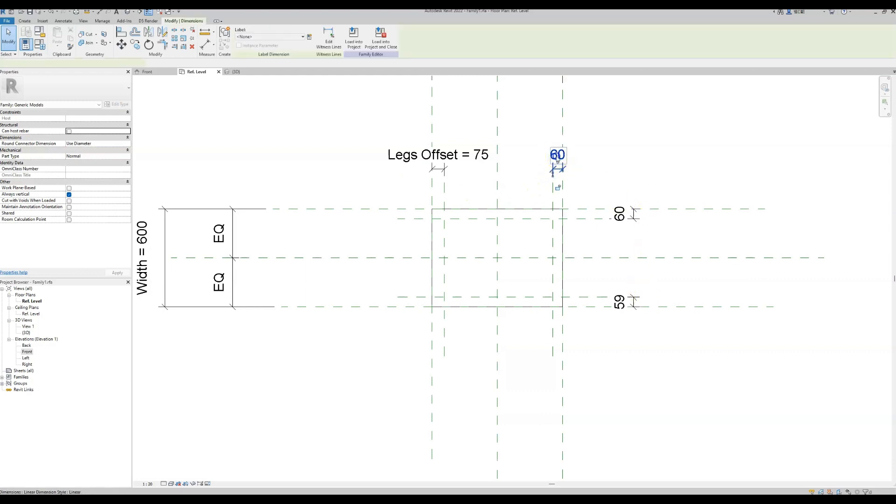
pyautogui.click(292, 37)
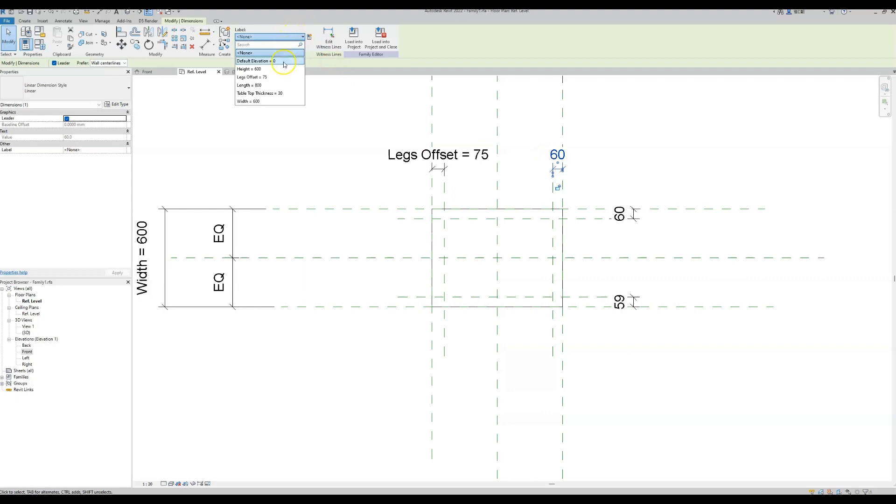
pyautogui.click(279, 94)
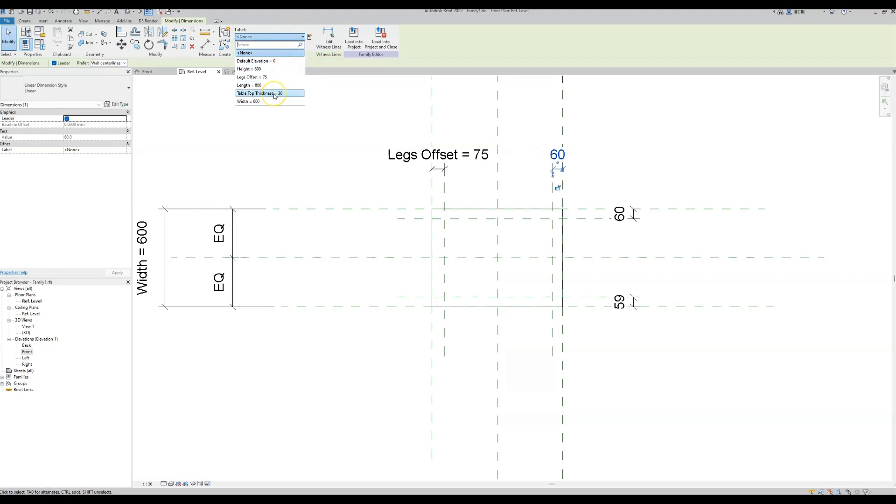
pyautogui.click(271, 77)
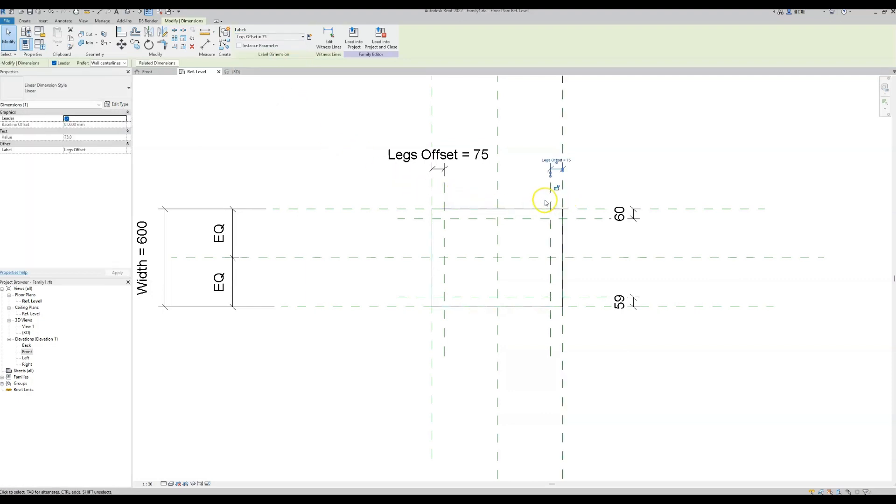
pyautogui.click(580, 168)
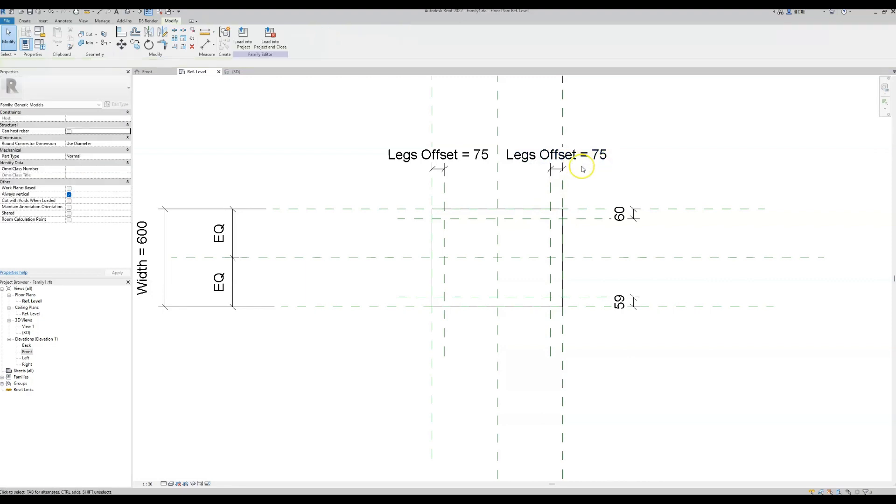
# Assign the existing Legs Offset parameter to both the upper and lower edge offset dimensions together
pyautogui.click(613, 217)
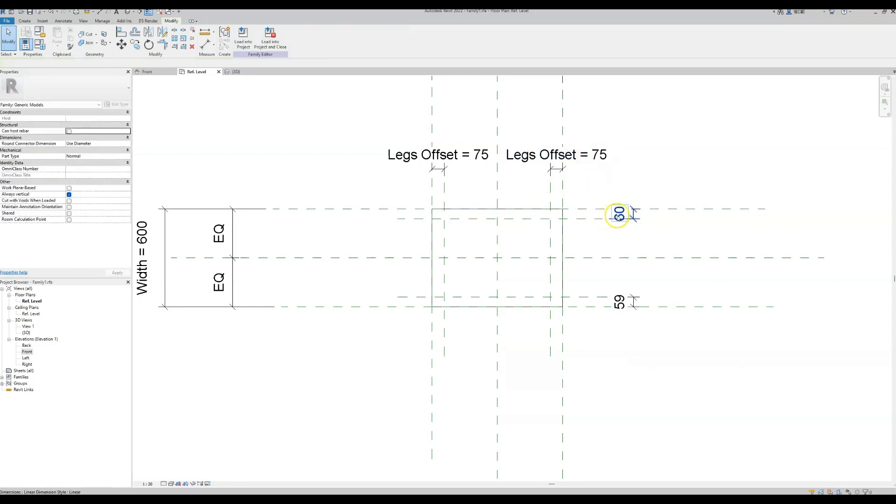
pyautogui.keyDown('ctrl'); pyautogui.click(617, 302); pyautogui.keyUp('ctrl')
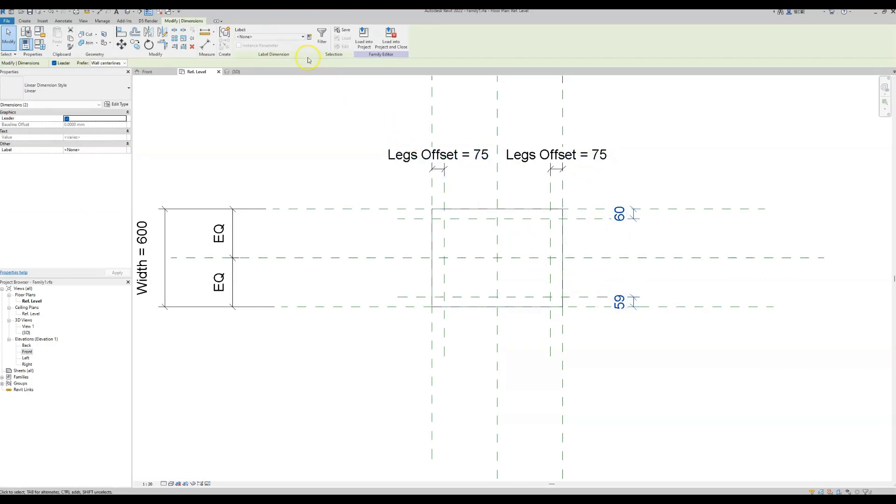
pyautogui.click(284, 37)
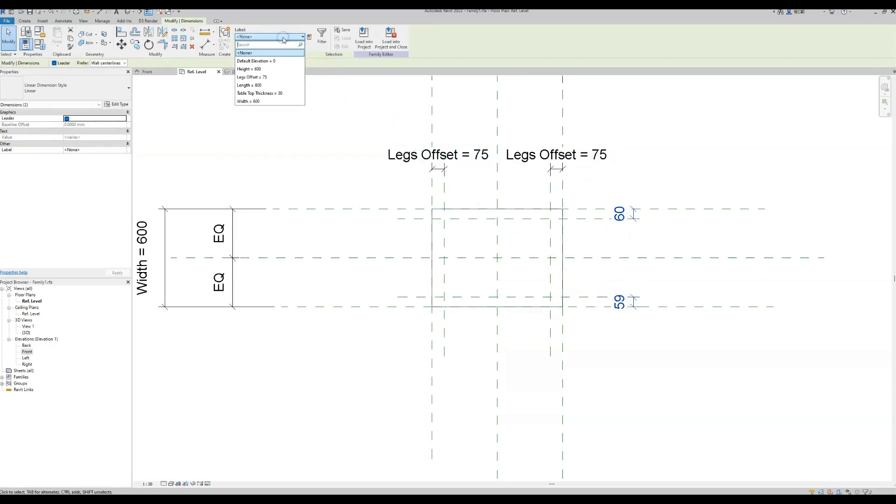
pyautogui.click(277, 77)
pyautogui.click(309, 165)
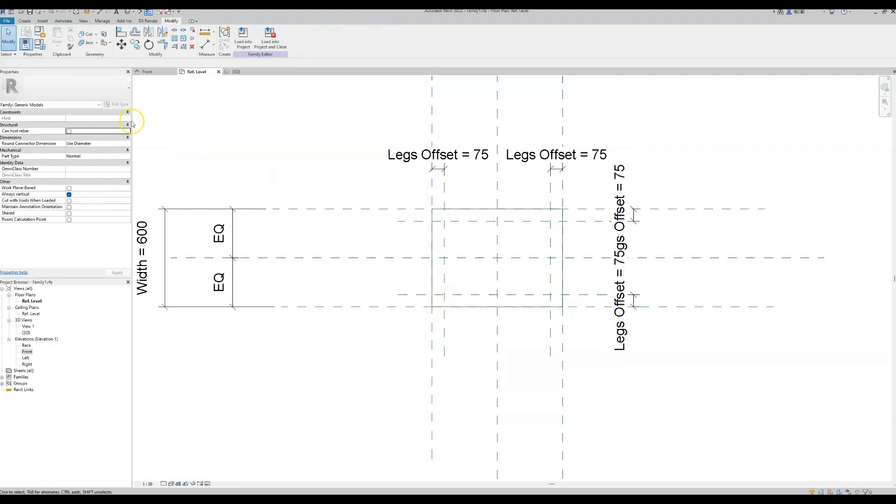
# Open the family types parameter list and place it clear of the table's reference planes
pyautogui.click(40, 45)
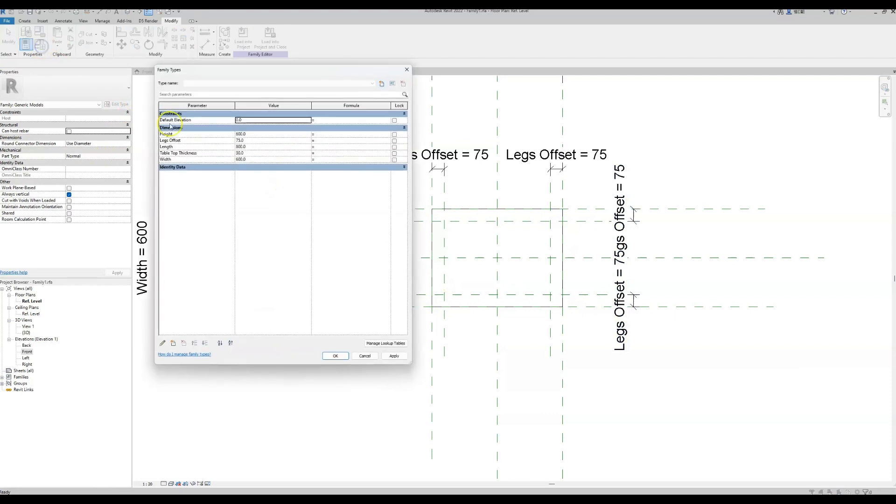
pyautogui.moveTo(214, 86); pyautogui.dragTo(108, 141)
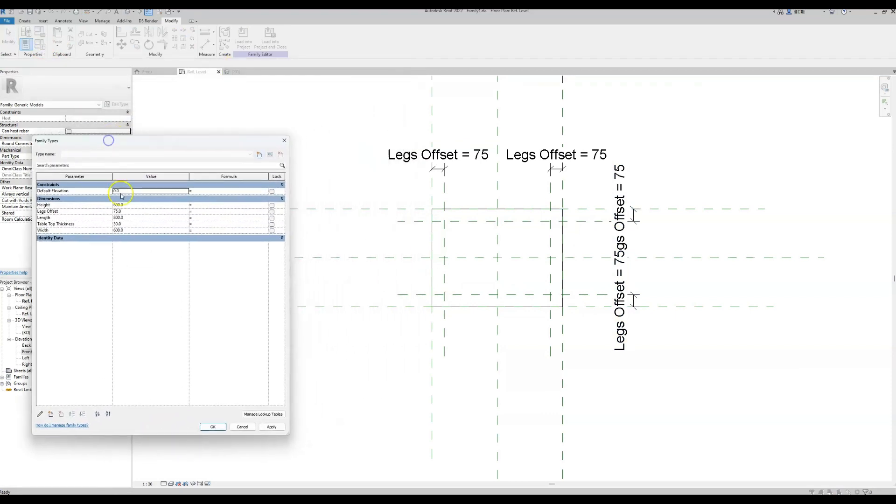
# Flex the Legs Offset parameter by applying 90, restore it to 75, and accept the family types
pyautogui.click(128, 211)
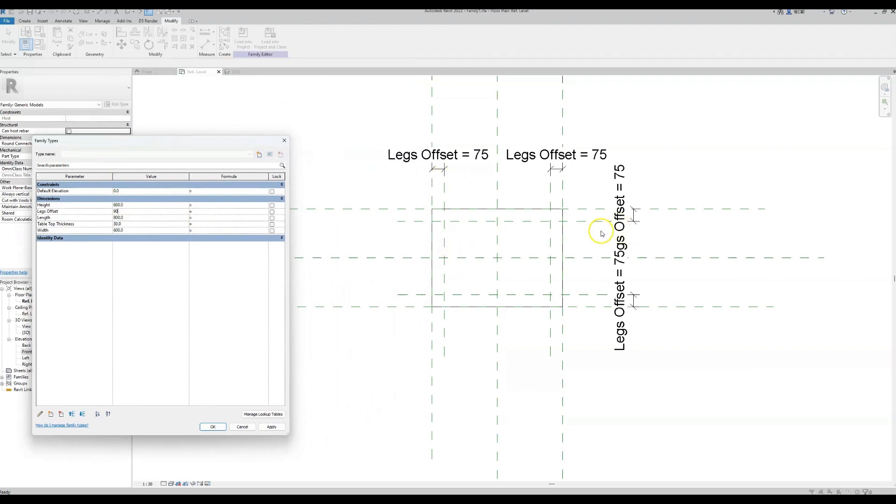
pyautogui.click(271, 429)
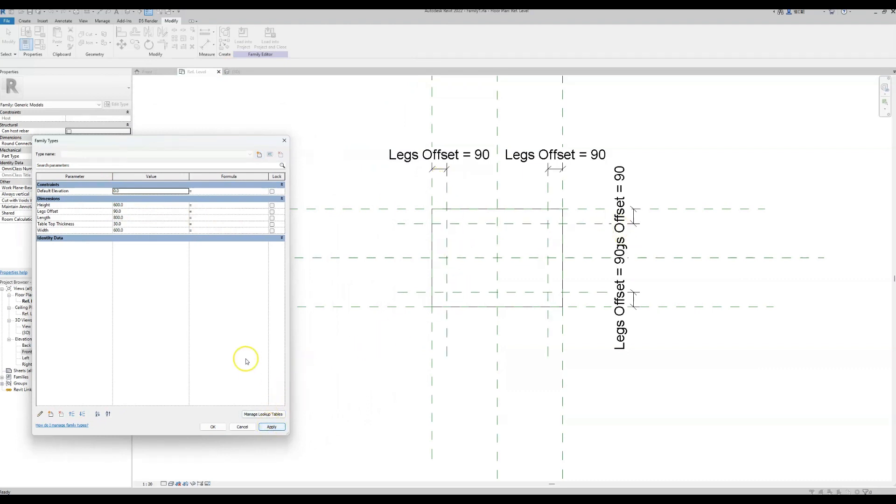
pyautogui.click(136, 212)
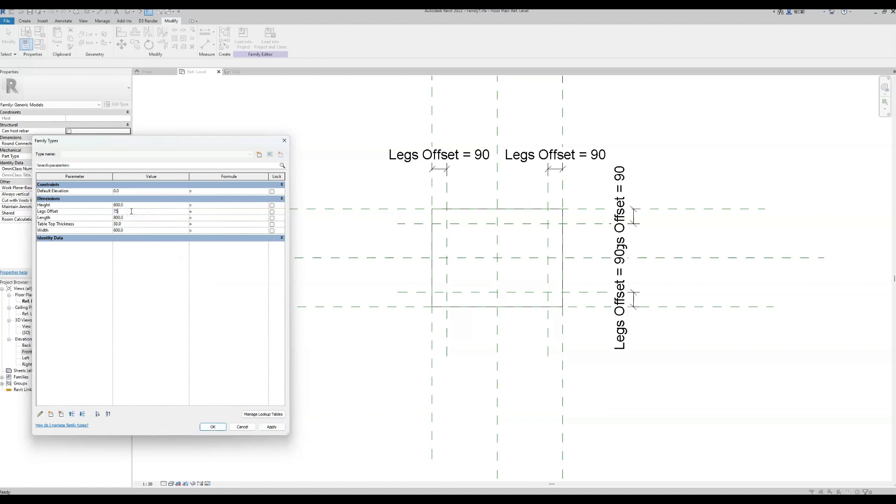
pyautogui.write('75')
pyautogui.click(269, 428)
pyautogui.click(215, 426)
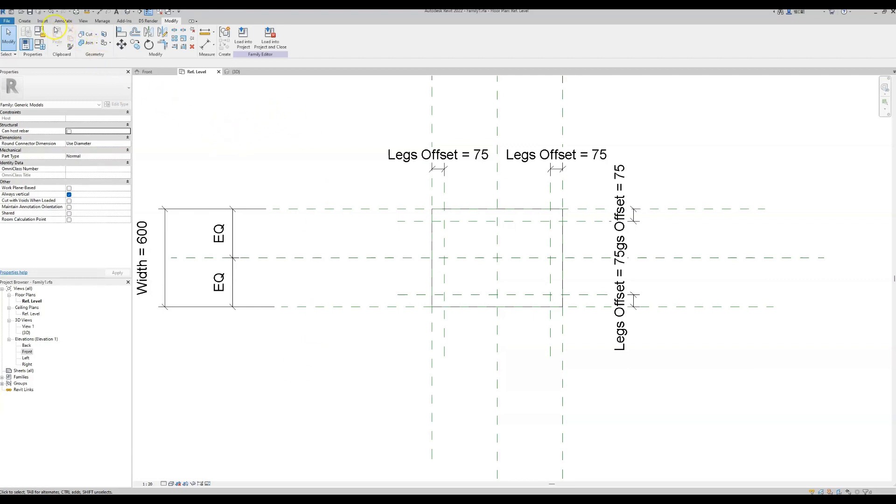
# Start a solid extrusion and sketch two circles of about 30 mm radius at the two upper leg reference-plane intersections
pyautogui.click(25, 20)
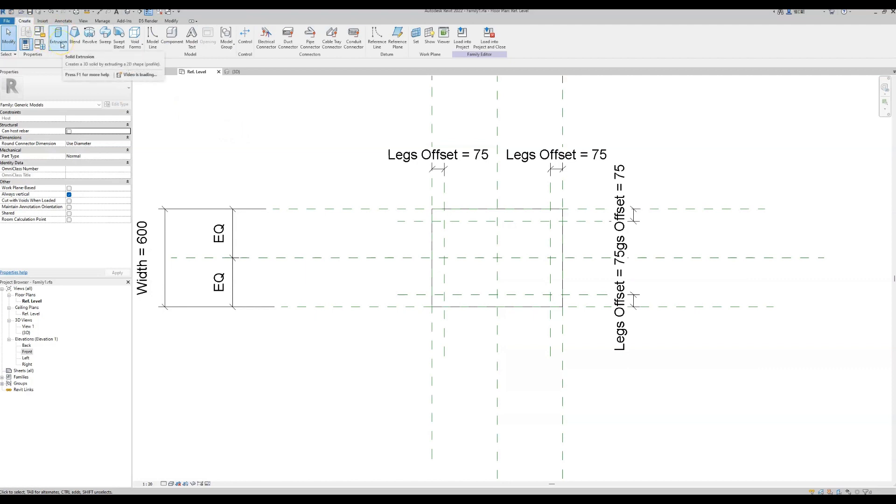
pyautogui.click(59, 40)
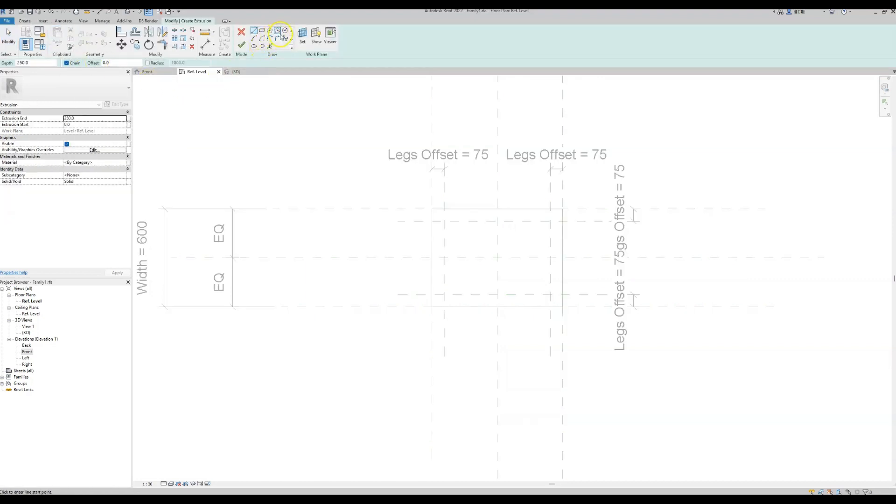
pyautogui.click(285, 31)
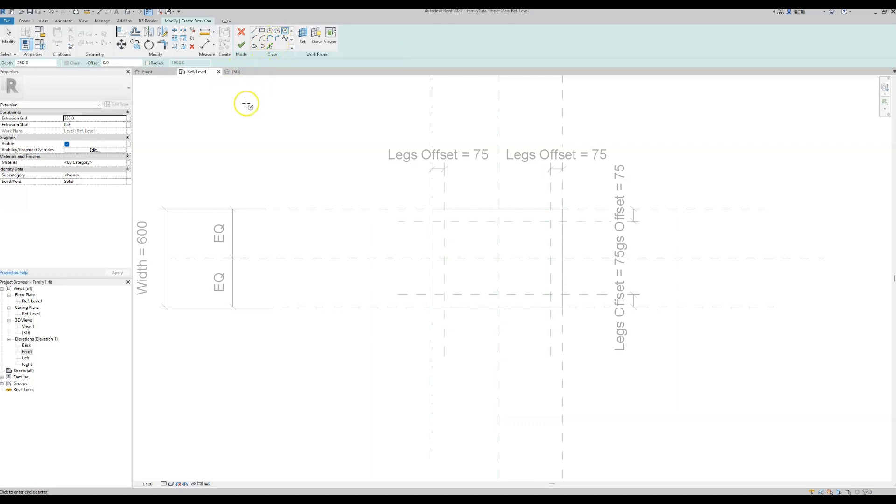
pyautogui.scroll(5, 420, 214)
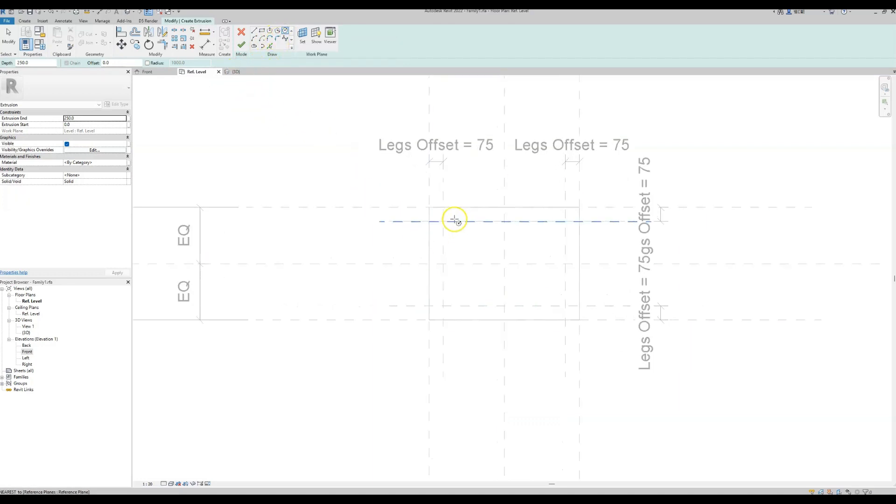
pyautogui.click(426, 225)
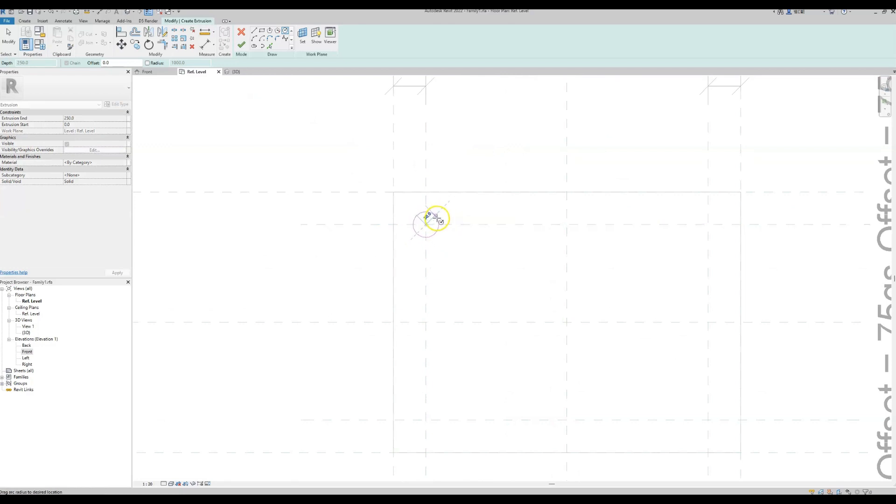
pyautogui.click(437, 219)
pyautogui.click(708, 224)
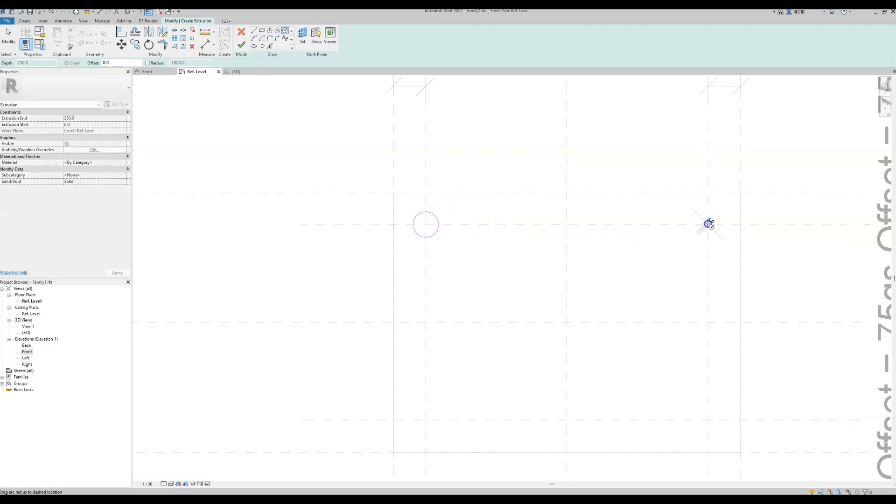
pyautogui.click(697, 217)
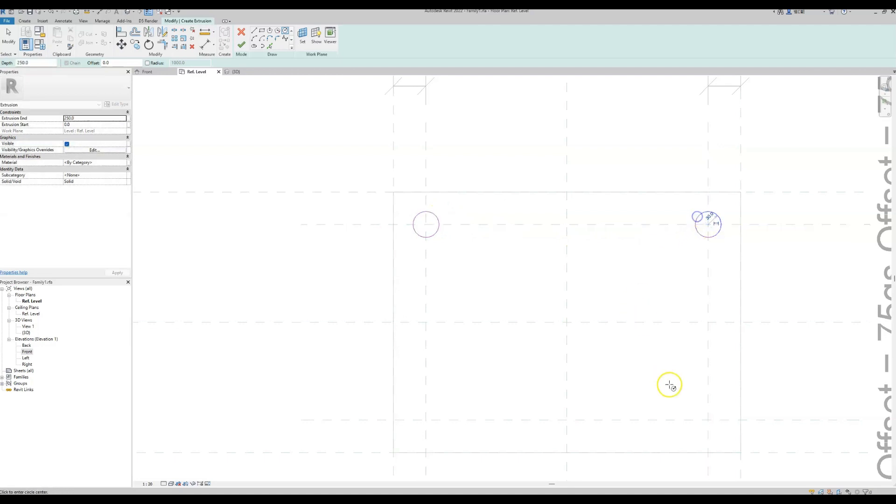
# Sketch two more circles of about 35 mm radius at the two lower leg reference-plane intersections
pyautogui.click(708, 420)
pyautogui.click(697, 410)
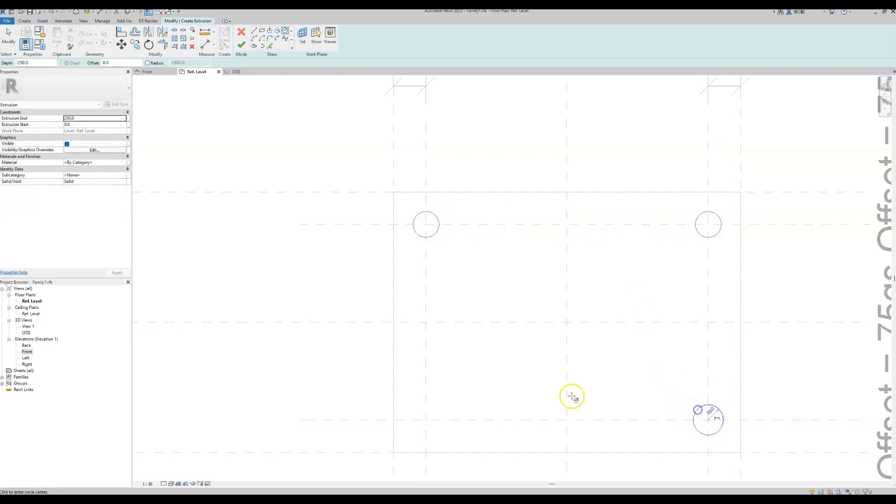
pyautogui.click(425, 420)
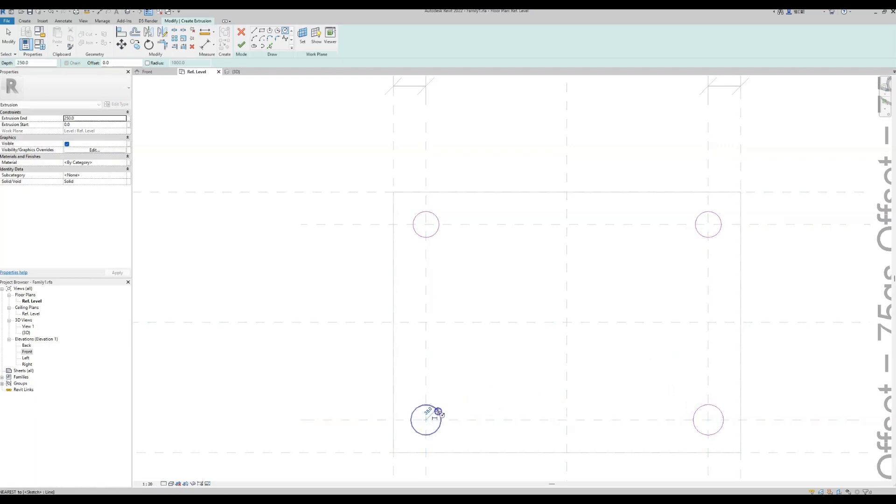
pyautogui.click(436, 413)
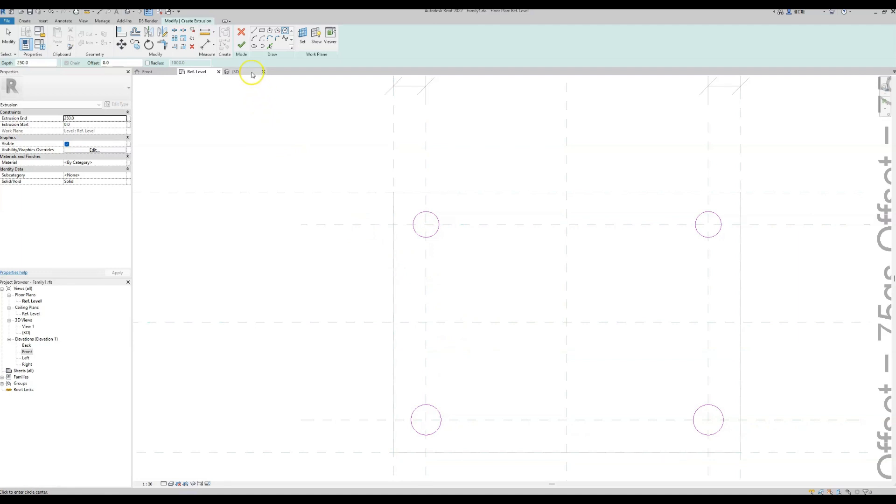
# Add a diameter dimension to each of the four leg circles
pyautogui.click(213, 45)
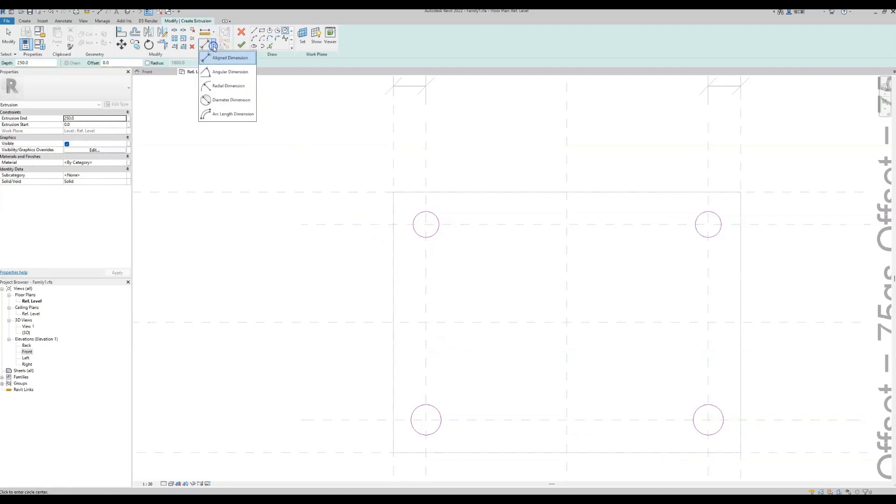
pyautogui.click(224, 101)
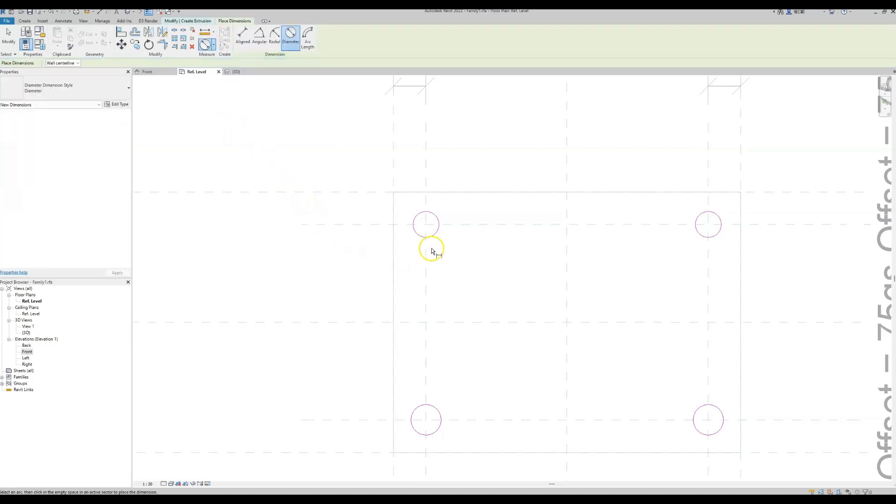
pyautogui.click(438, 222)
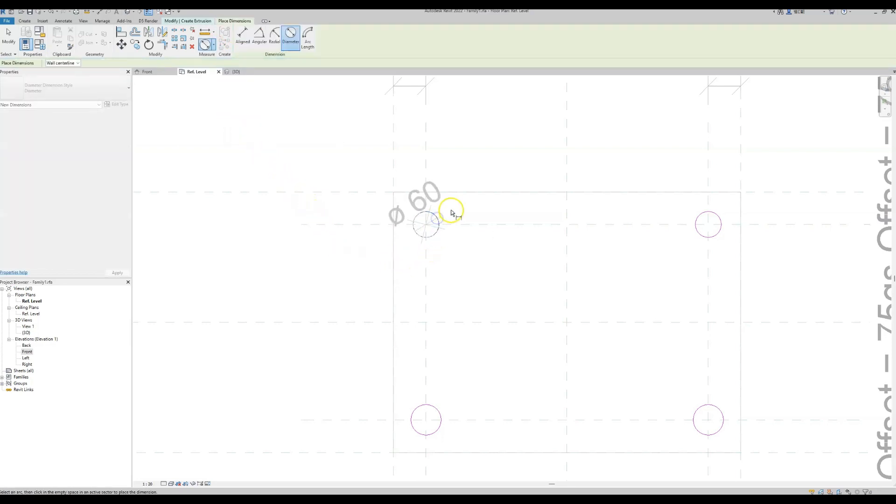
pyautogui.click(451, 210)
pyautogui.click(698, 218)
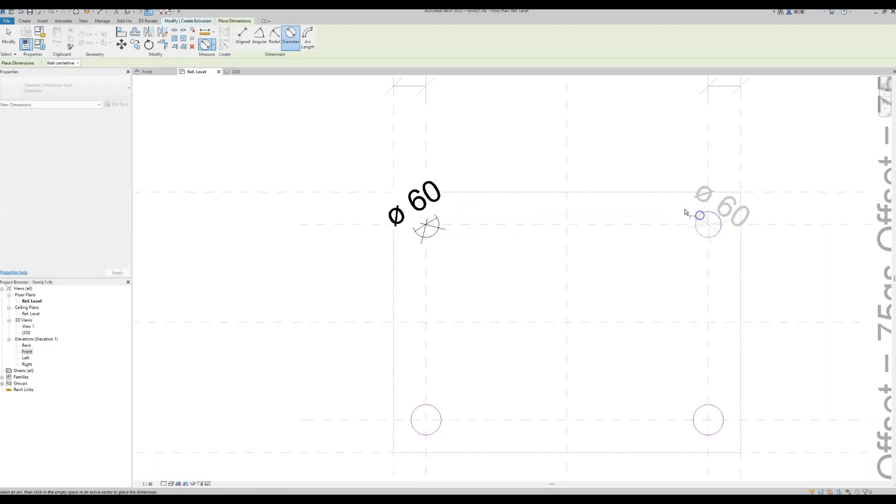
pyautogui.click(682, 208)
pyautogui.click(703, 407)
pyautogui.click(686, 394)
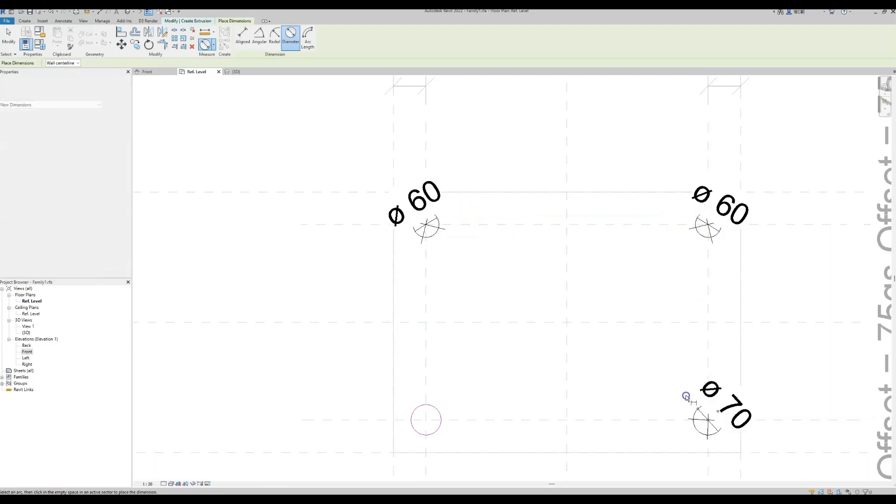
pyautogui.click(436, 417)
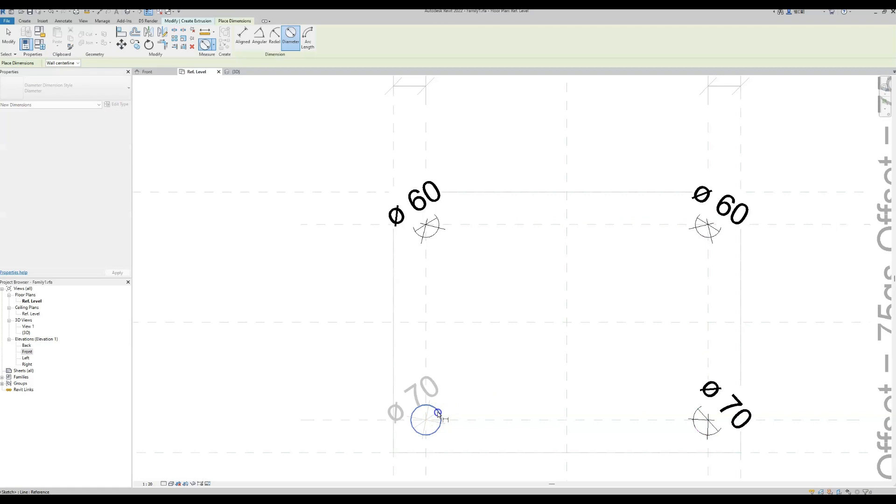
pyautogui.click(459, 397)
pyautogui.press('Escape')
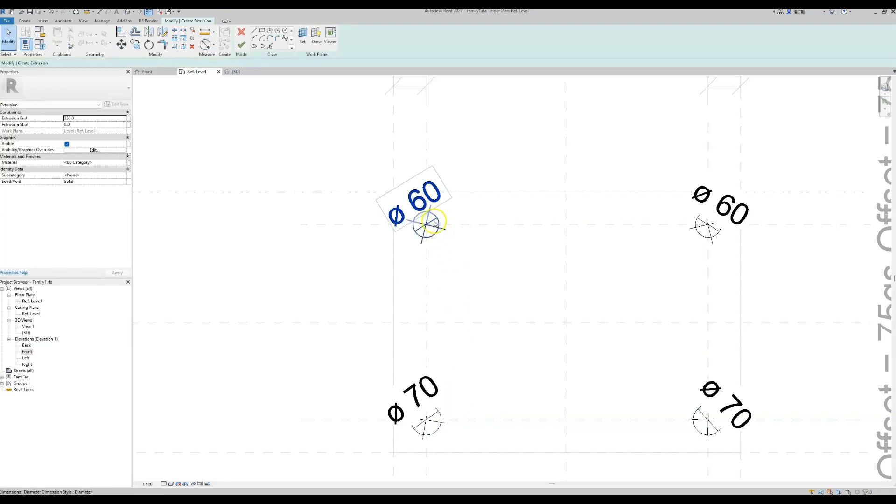
# Label the upper-left circle's diameter dimension with a new family type parameter named Legs Diameter
pyautogui.click(436, 219)
pyautogui.click(304, 109)
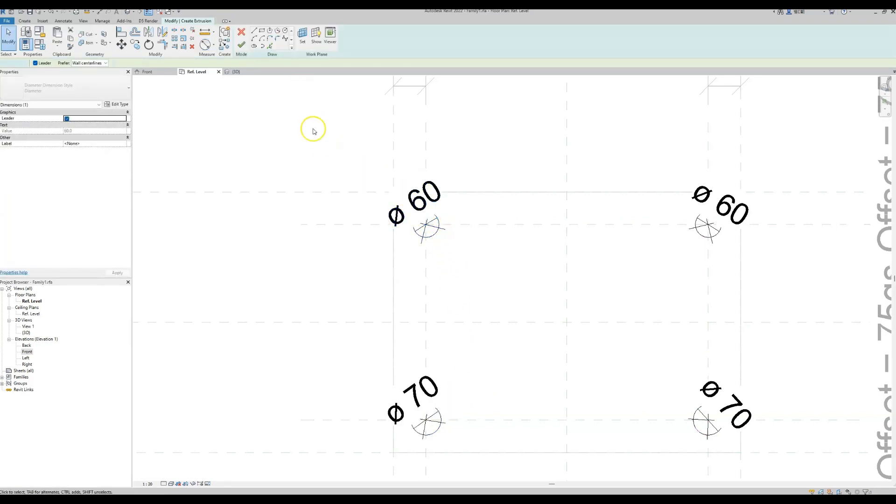
pyautogui.click(434, 223)
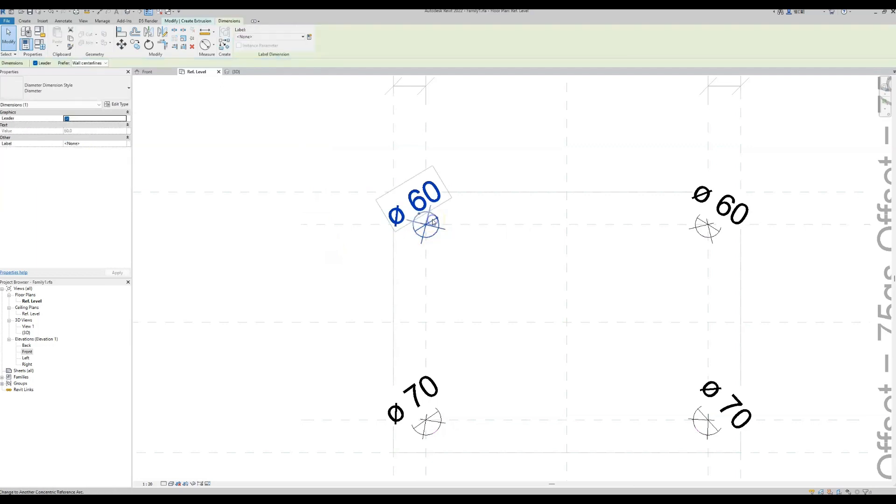
pyautogui.click(309, 37)
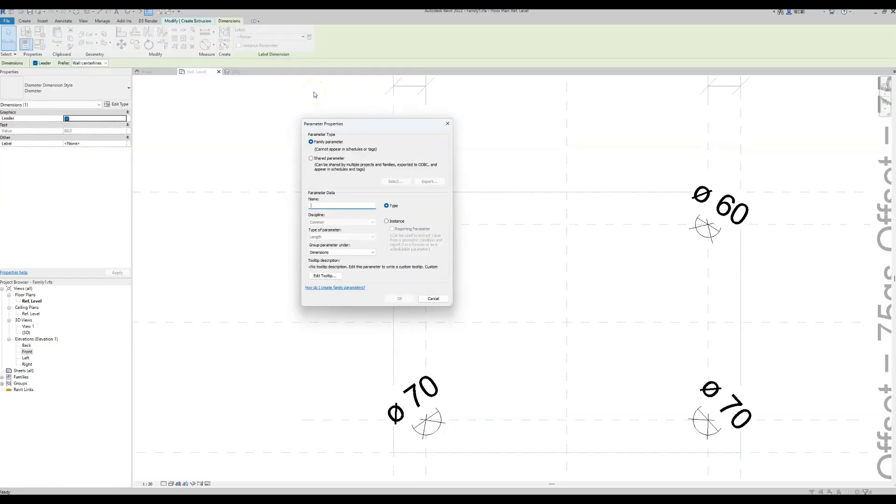
pyautogui.write('Legs Diameter')
pyautogui.press('Return')
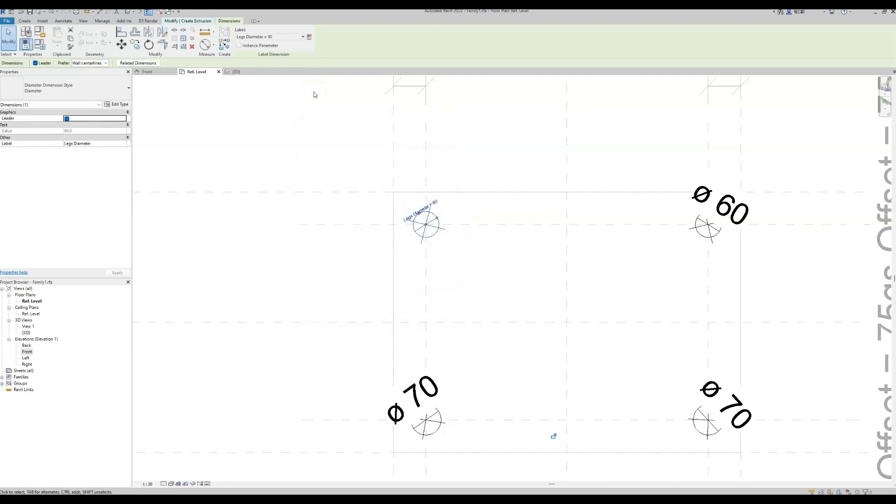
pyautogui.click(276, 245)
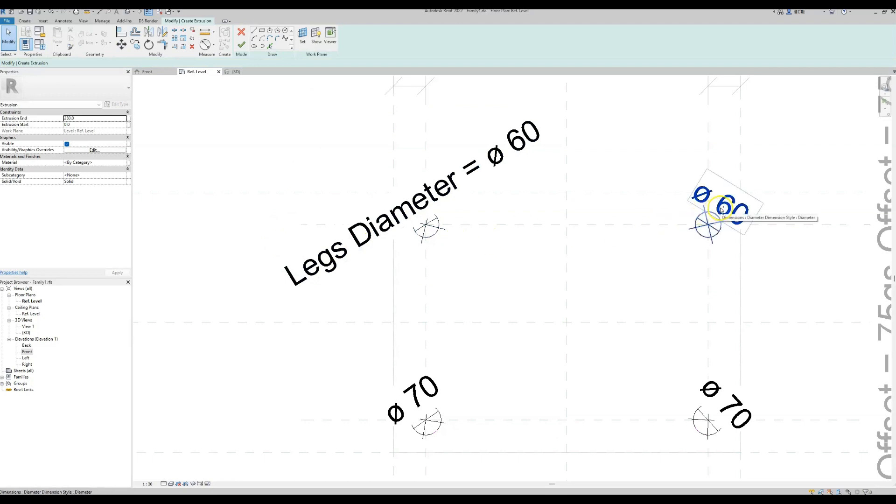
# Assign the Legs Diameter parameter as label to the other three circles' diameter dimensions
pyautogui.click(721, 210)
pyautogui.keyDown('ctrl'); pyautogui.click(714, 388); pyautogui.keyUp('ctrl')
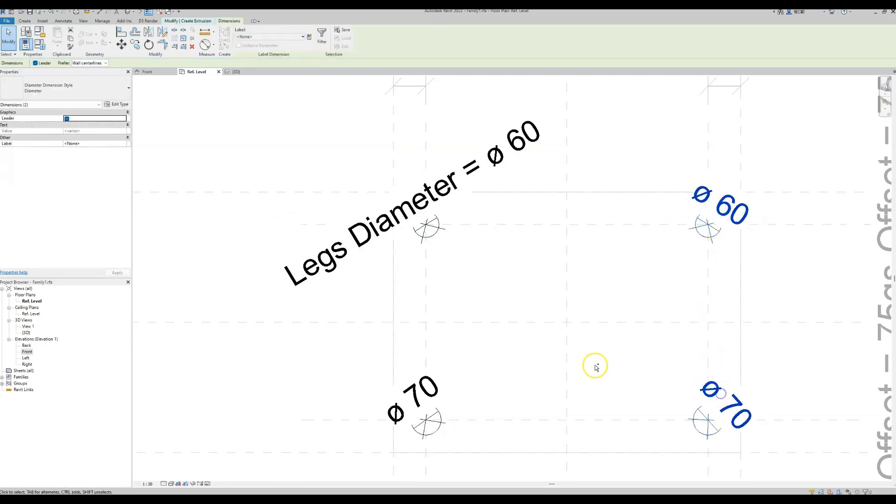
pyautogui.keyDown('ctrl'); pyautogui.click(439, 379); pyautogui.keyUp('ctrl')
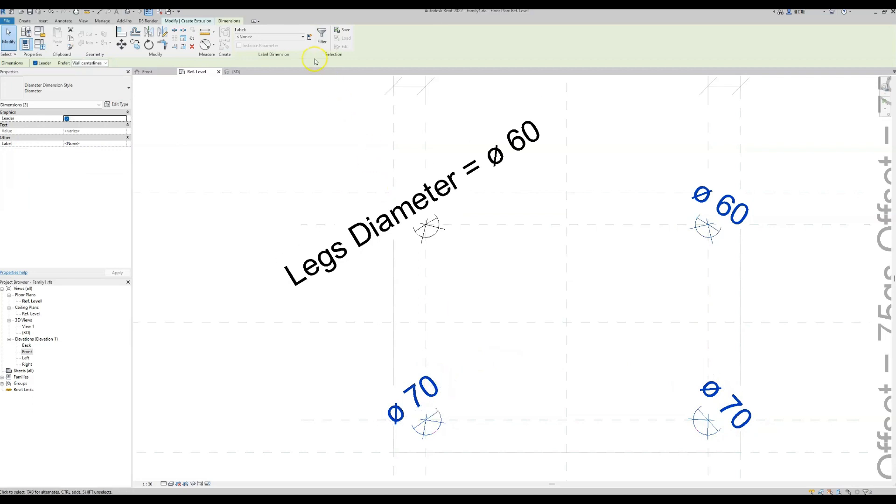
pyautogui.click(290, 38)
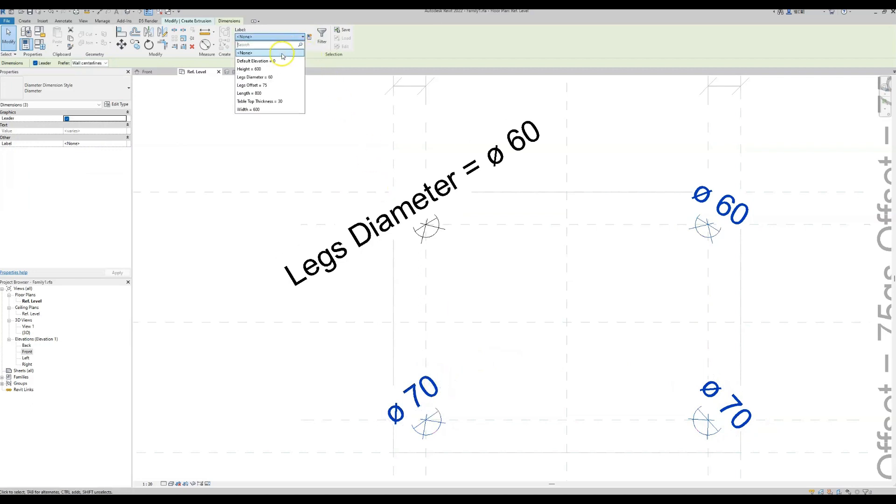
pyautogui.click(281, 78)
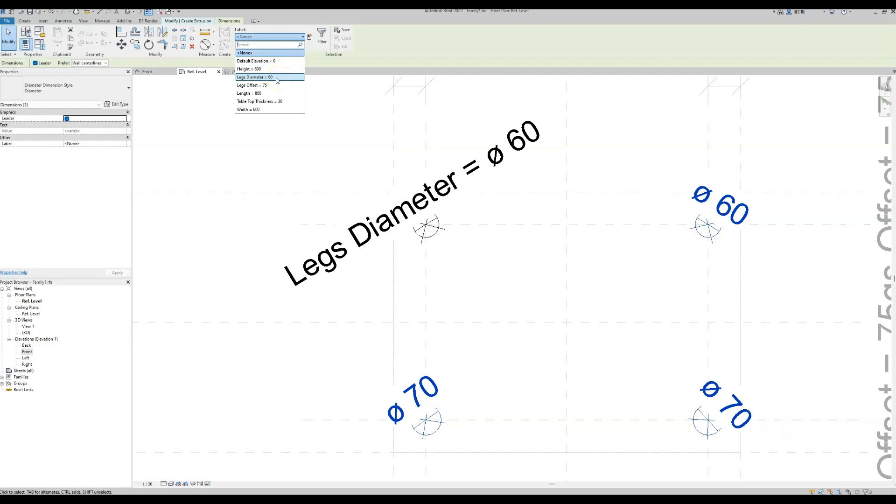
pyautogui.click(277, 79)
pyautogui.click(231, 204)
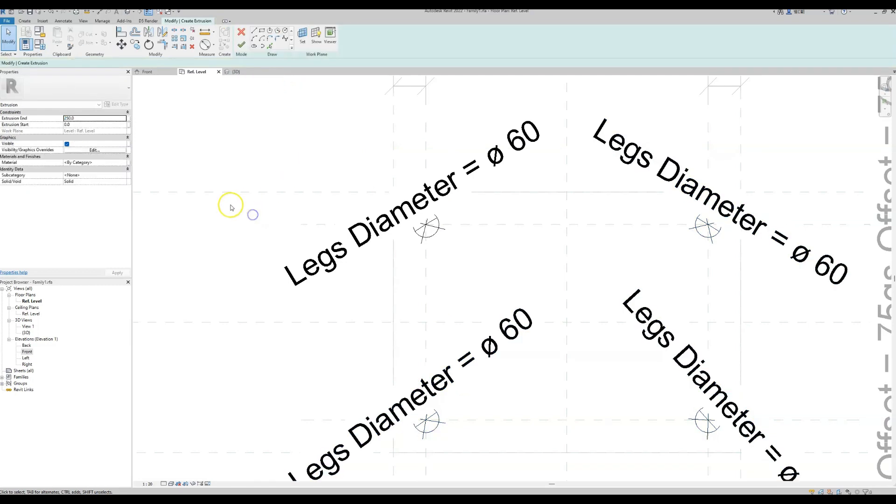
# Set the Ref. Level plan's view scale to 1:5
pyautogui.scroll(-1, 235, 229)
pyautogui.click(148, 484)
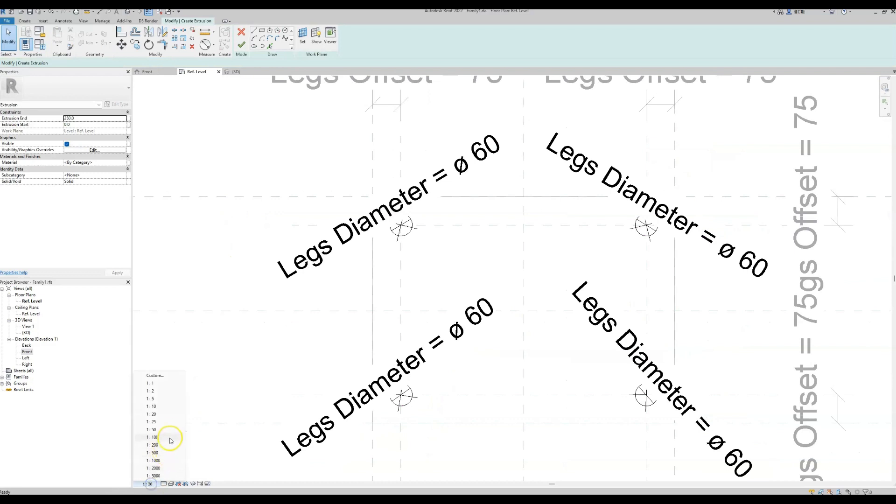
pyautogui.click(165, 399)
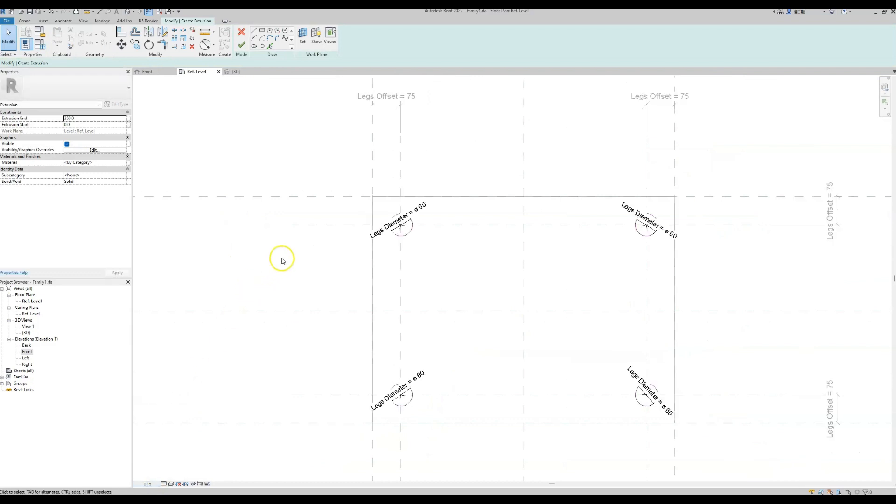
# Finish the legs' extrusion sketch and switch to the Front elevation
pyautogui.click(242, 45)
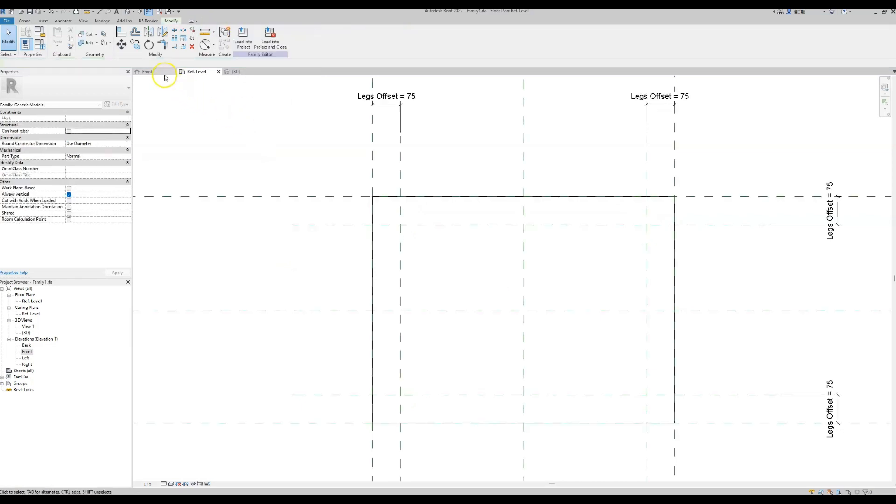
pyautogui.click(164, 73)
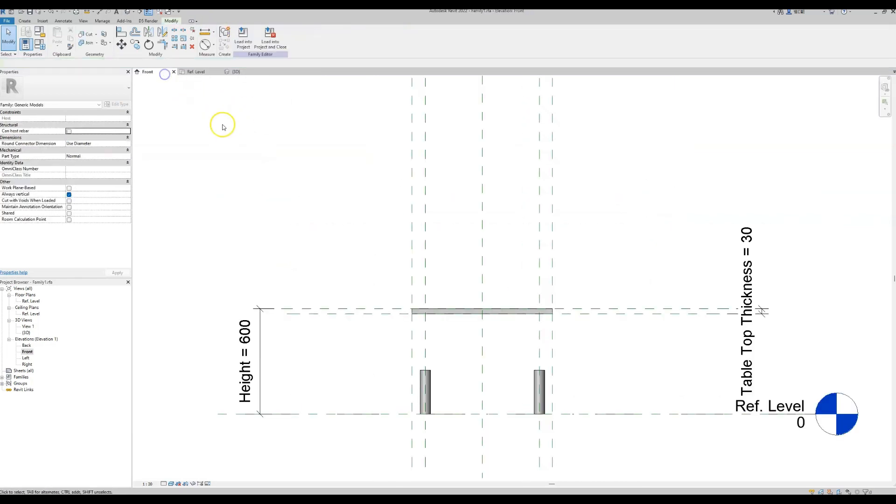
# Stretch the legs' extrusion between the Ref. Level and the underside of the table top, locking both ends to those references
pyautogui.click(430, 386)
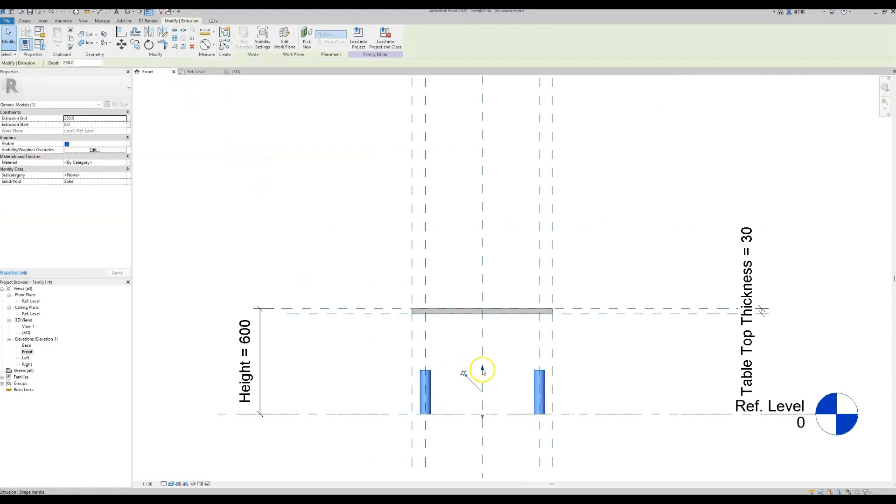
pyautogui.moveTo(483, 369); pyautogui.dragTo(483, 328)
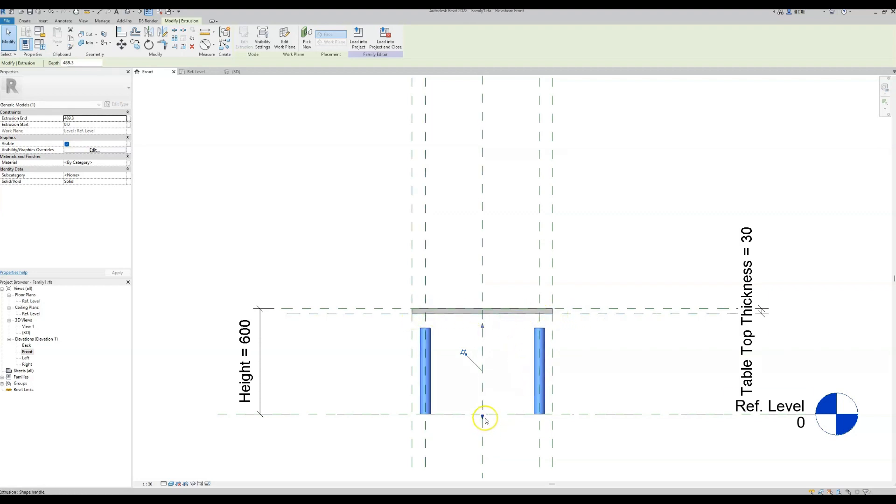
pyautogui.moveTo(483, 416)
pyautogui.mouseDown()
pyautogui.moveTo(486, 361)
pyautogui.moveTo(483, 414)
pyautogui.mouseUp()
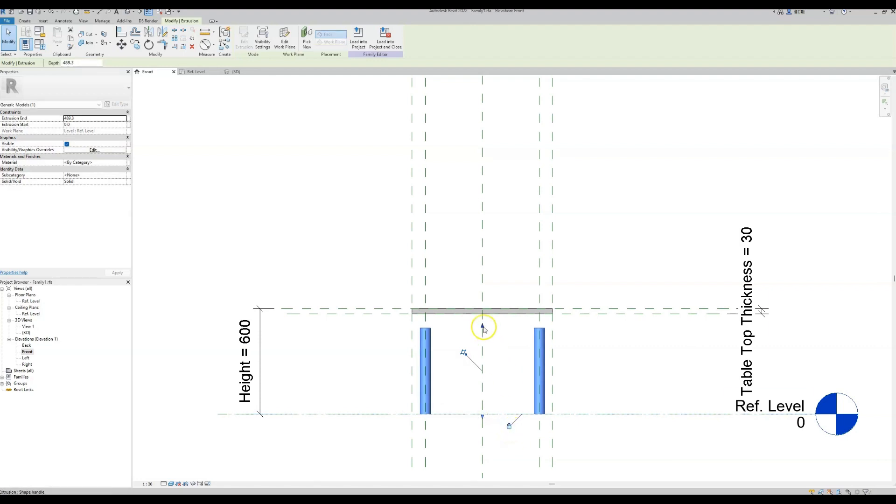
pyautogui.moveTo(482, 328); pyautogui.dragTo(486, 313)
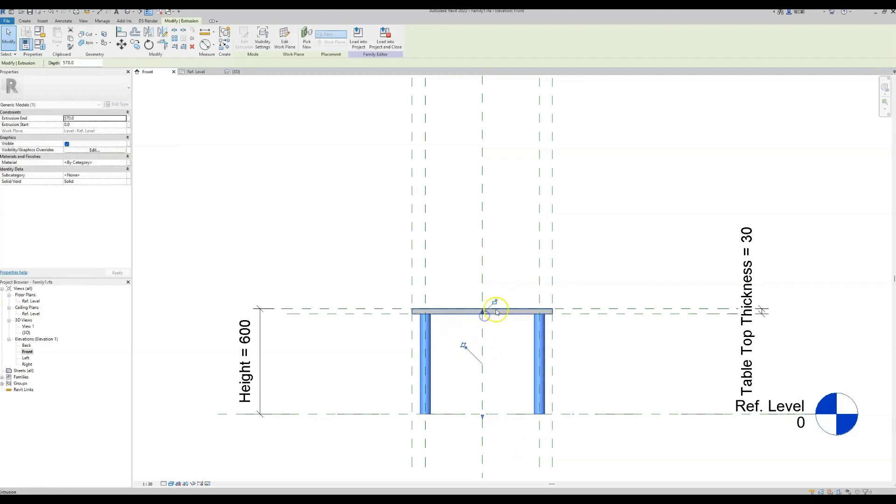
pyautogui.click(378, 272)
pyautogui.moveTo(330, 241); pyautogui.dragTo(350, 211, button='middle')
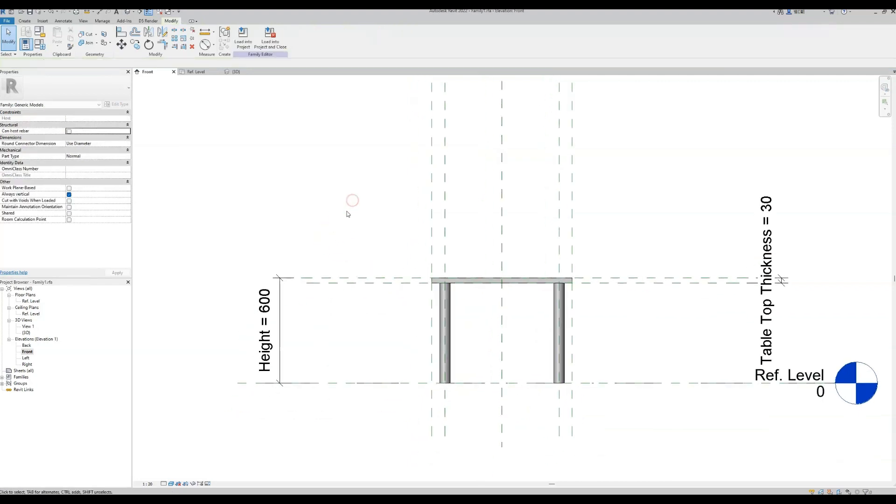
# Show the whole table in the 3D view from a low angle and open its family type parameters
pyautogui.click(237, 72)
pyautogui.scroll(-2, 326, 194)
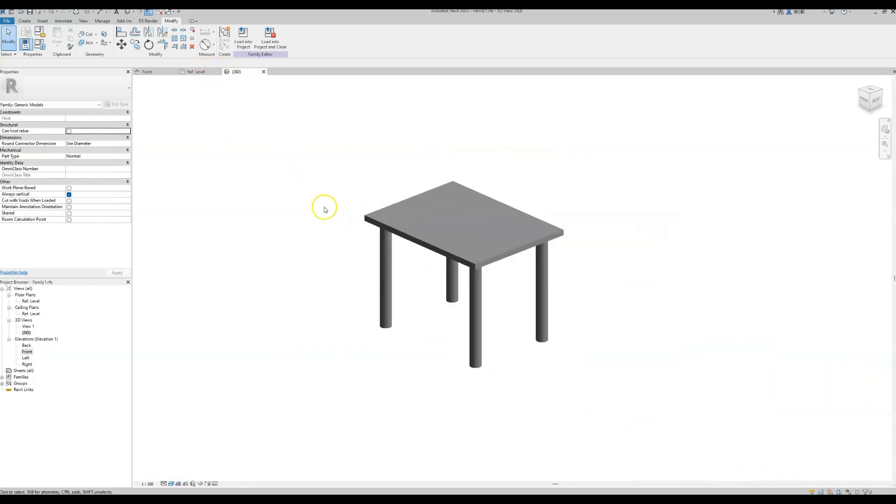
pyautogui.keyDown('shift'); pyautogui.moveTo(327, 194); pyautogui.dragTo(421, 166, button='middle'); pyautogui.keyUp('shift')
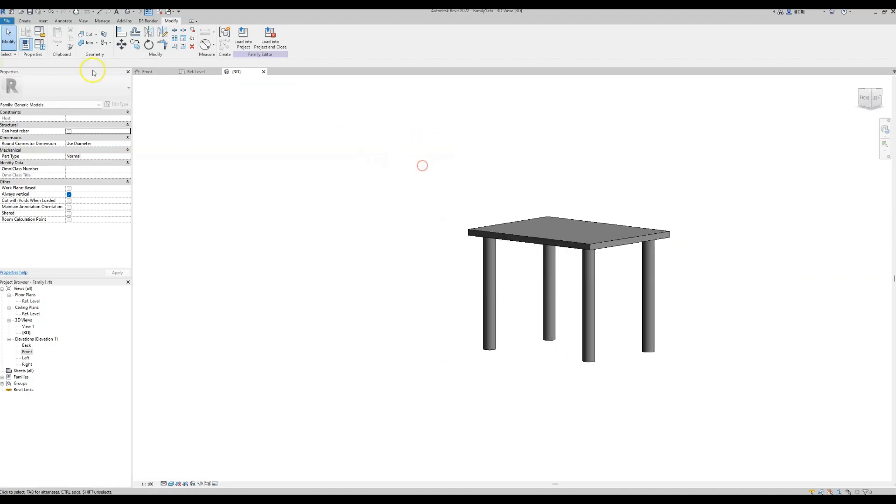
pyautogui.click(42, 45)
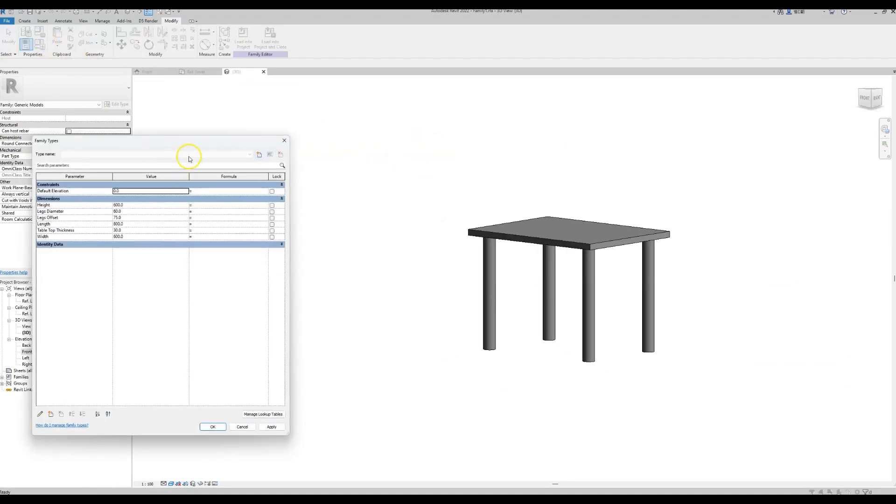
pyautogui.moveTo(186, 141); pyautogui.dragTo(178, 140)
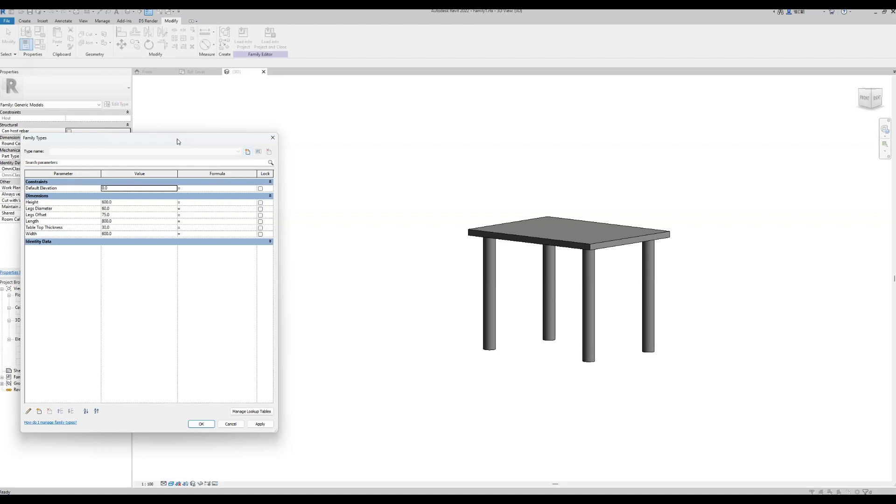
# Flex the Legs Diameter parameter to 80 and restore it to 60, applying each value
pyautogui.click(125, 209)
pyautogui.click(260, 425)
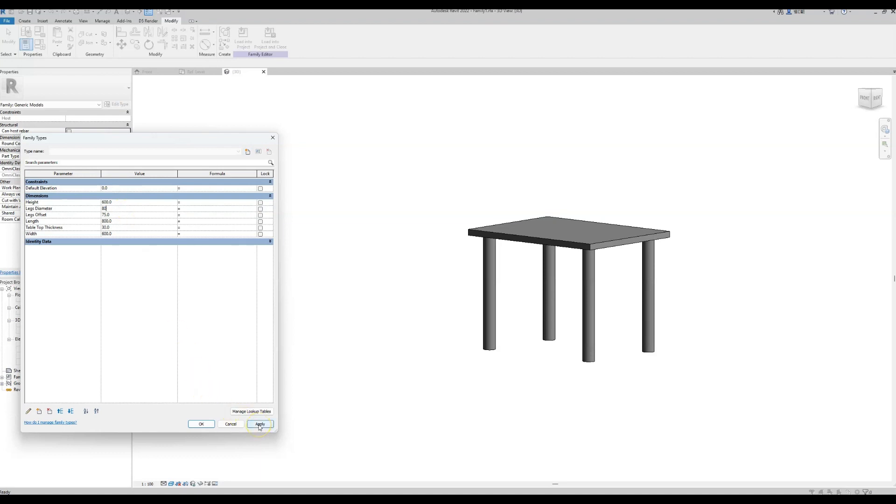
pyautogui.click(260, 425)
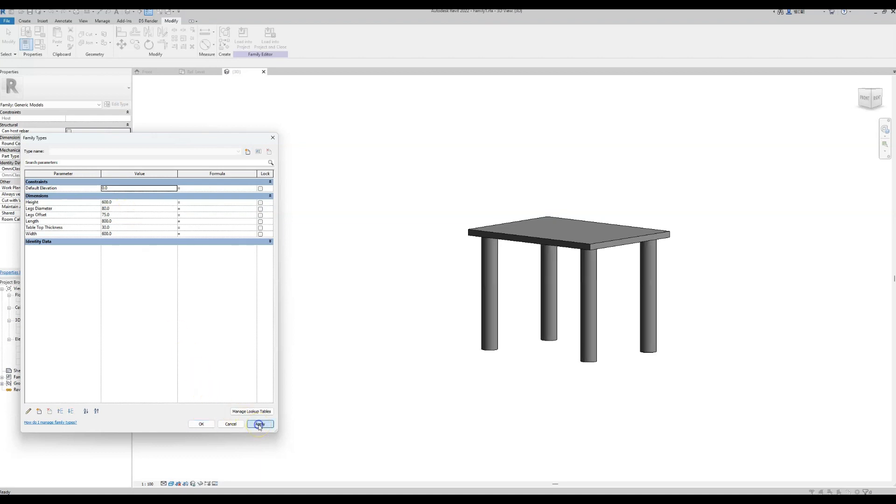
pyautogui.click(126, 210)
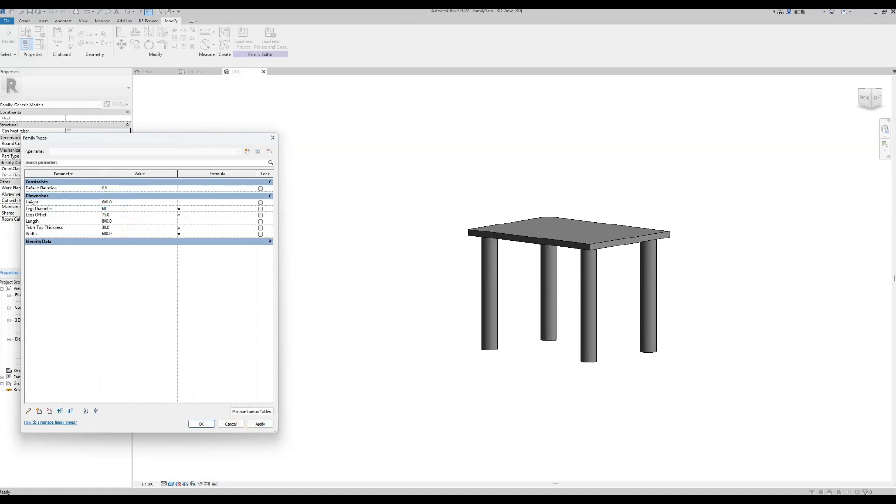
pyautogui.write('60')
pyautogui.click(260, 423)
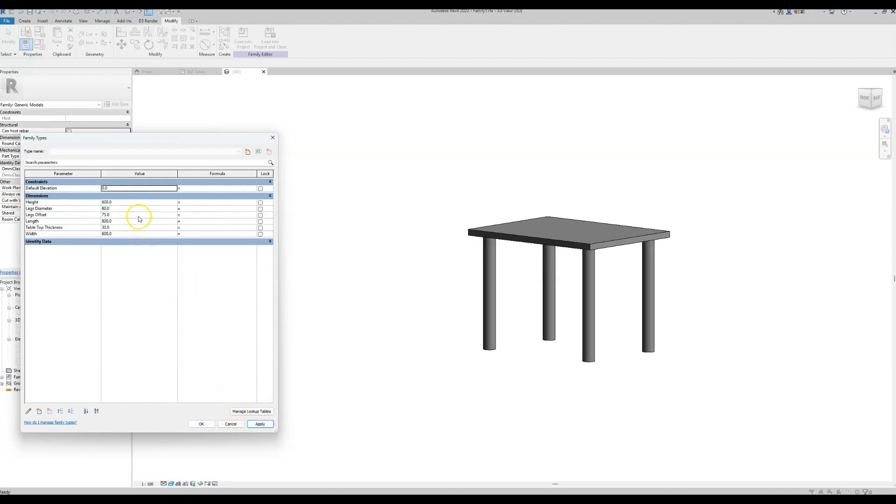
# Flex the Height parameter to 900 and on to 400, applying each value, and close the family types
pyautogui.click(125, 203)
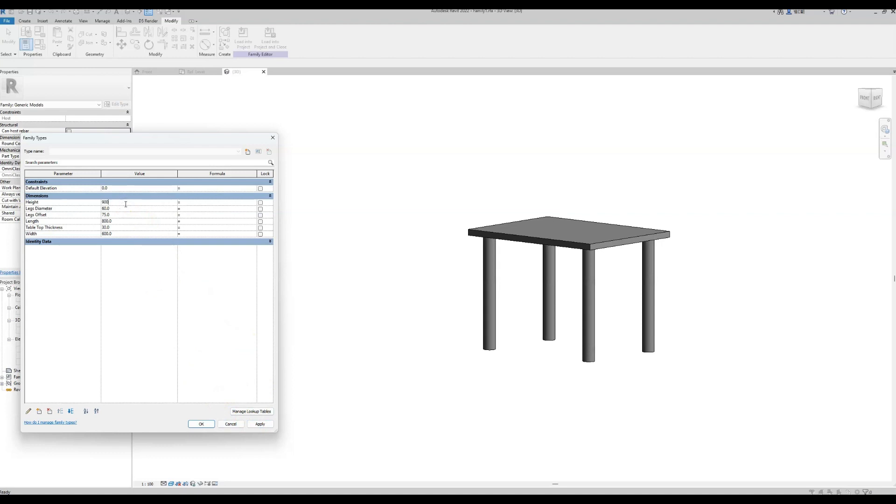
pyautogui.click(260, 424)
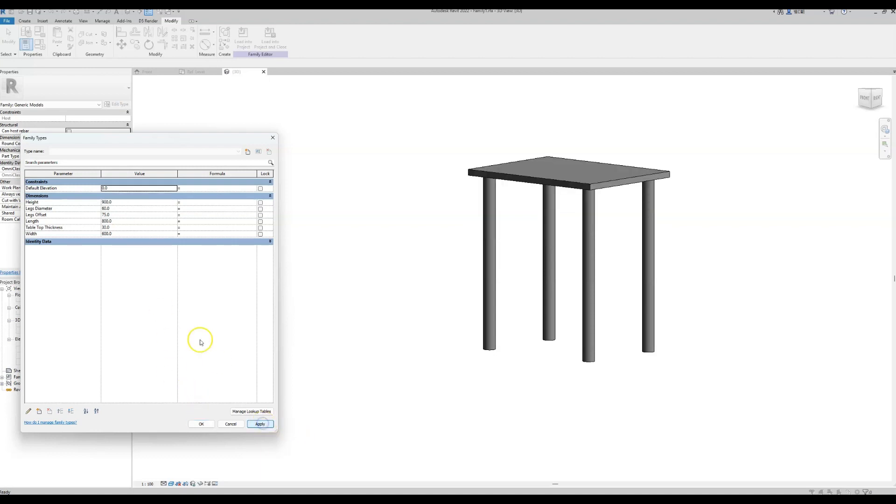
pyautogui.click(124, 202)
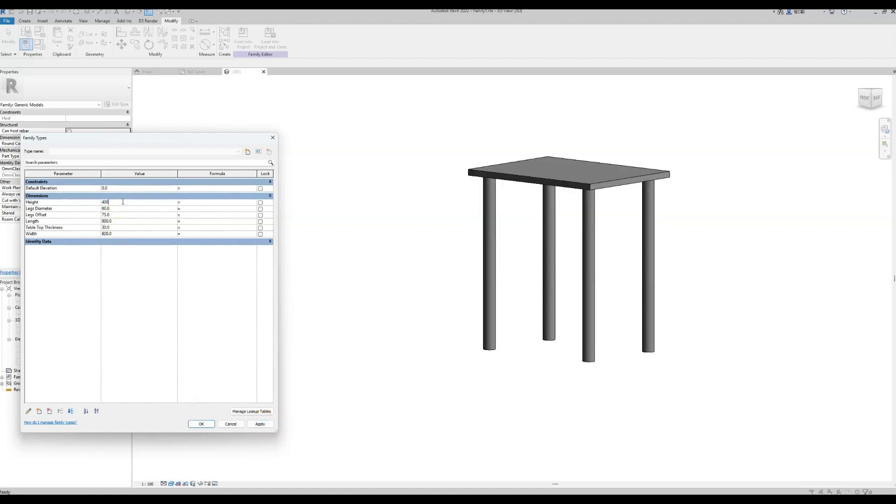
pyautogui.click(260, 424)
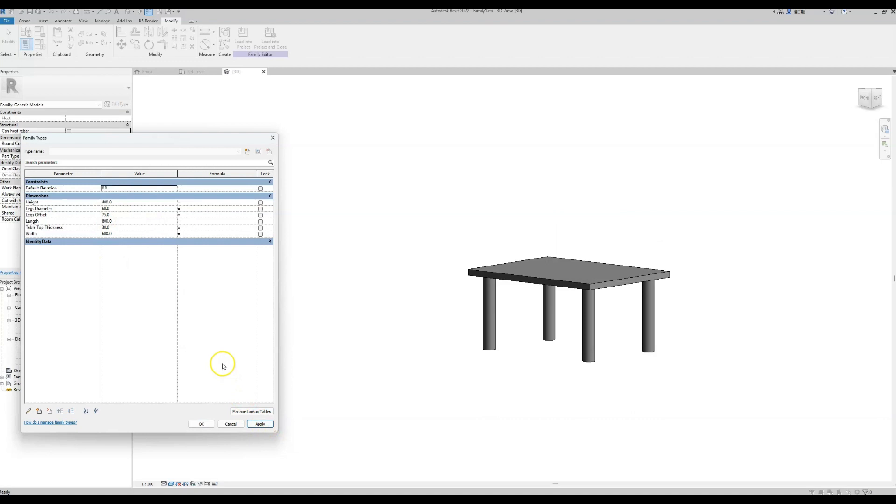
pyautogui.click(32, 473)
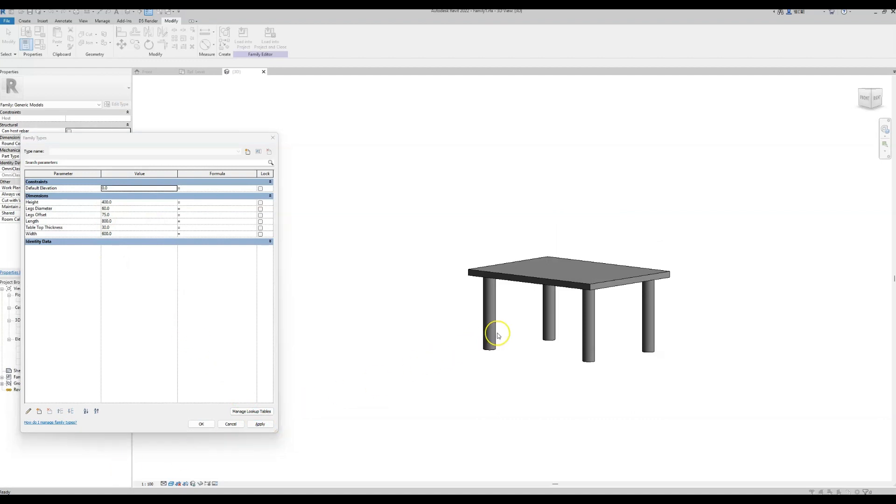
pyautogui.click(230, 424)
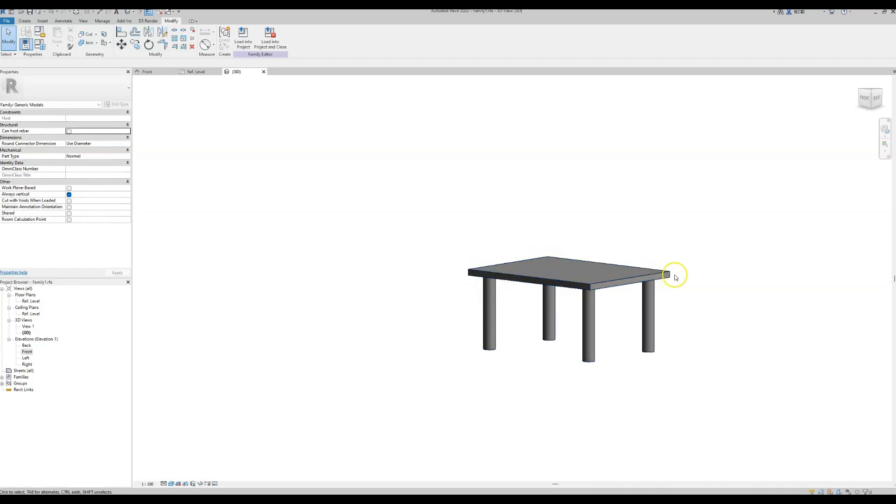
# Open the table top extrusion's sketch for editing and switch to the Ref. Level plan
pyautogui.click(512, 281)
pyautogui.doubleClick(512, 281)
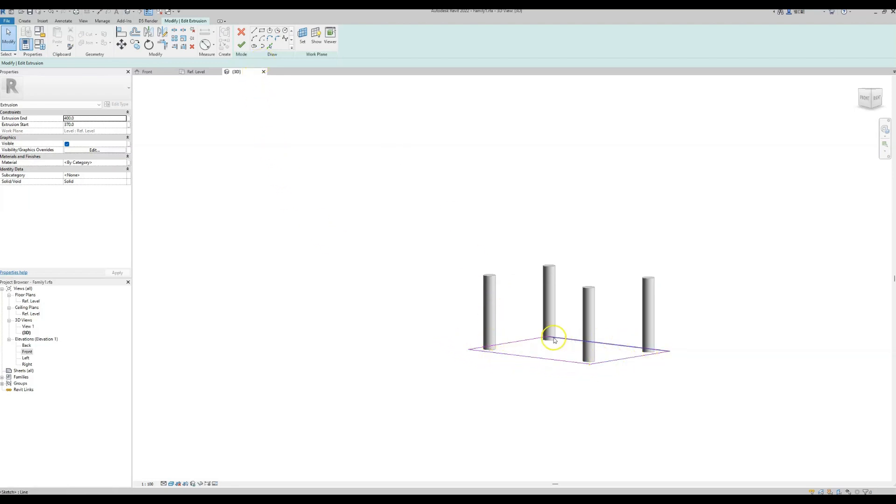
pyautogui.click(196, 72)
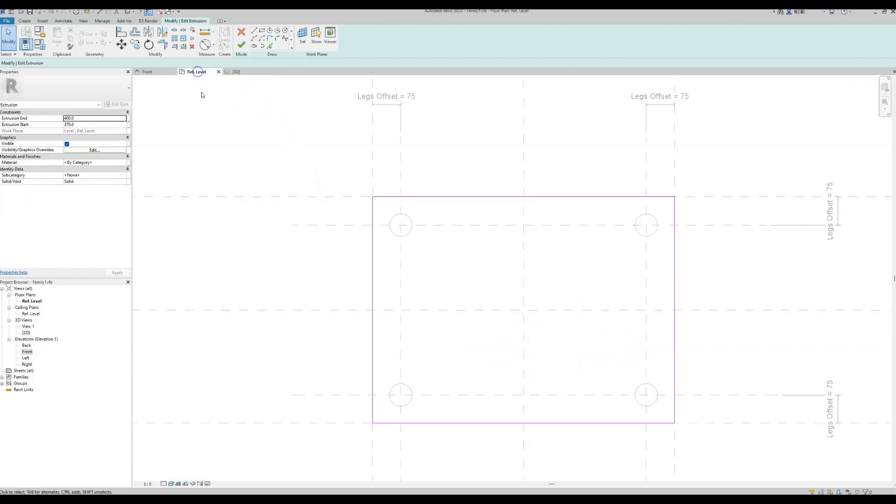
# Sketch 75 mm radius start-end-radius arcs across the table top's two upper corners, ending where the leg reference planes meet the edges
pyautogui.click(254, 39)
pyautogui.click(372, 225)
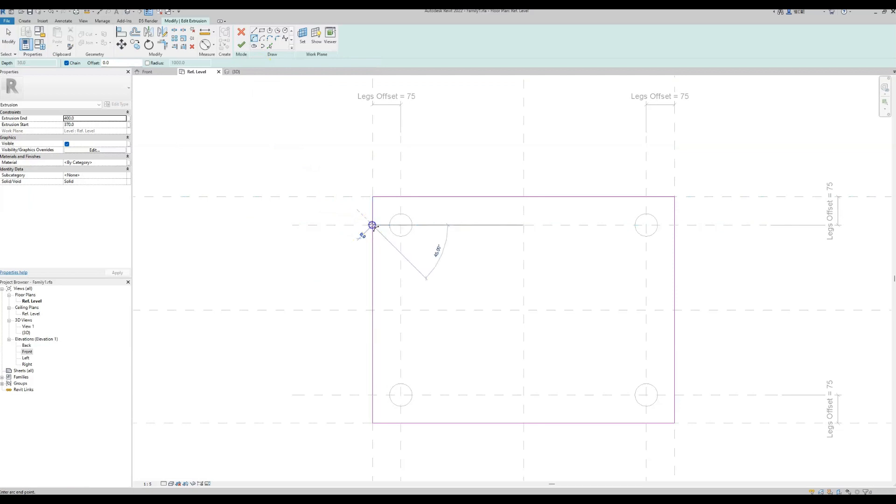
pyautogui.click(400, 197)
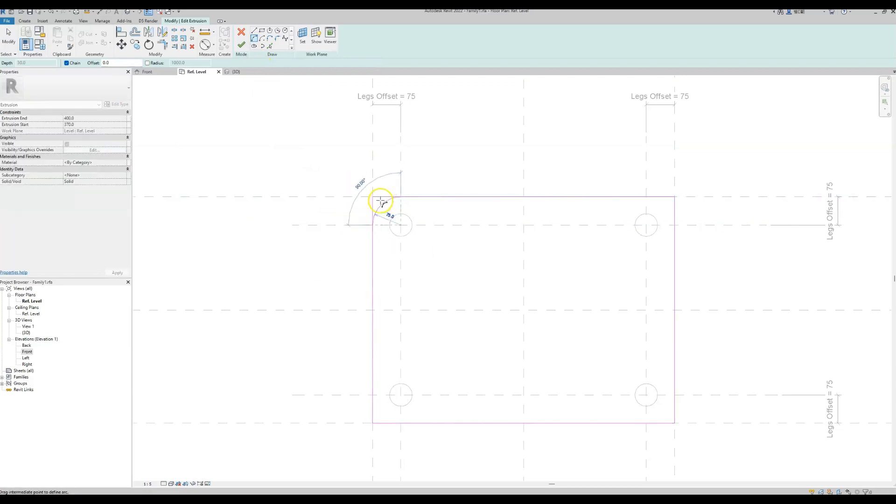
pyautogui.click(381, 201)
pyautogui.click(646, 196)
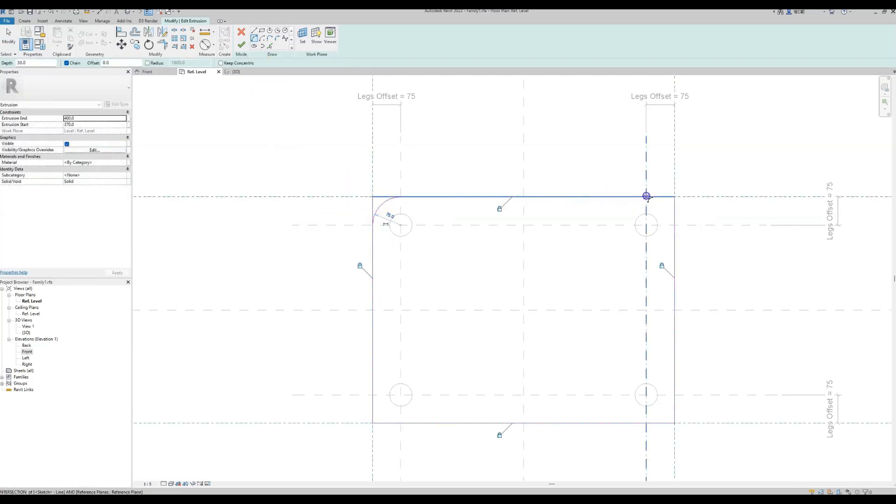
pyautogui.click(675, 225)
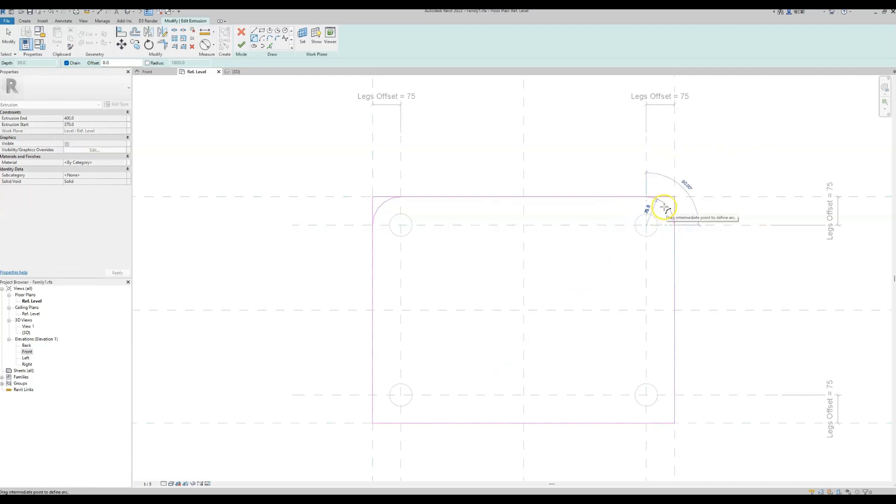
pyautogui.click(665, 208)
# Sketch matching 75 mm radius arcs across the table top's two lower corners
pyautogui.click(646, 423)
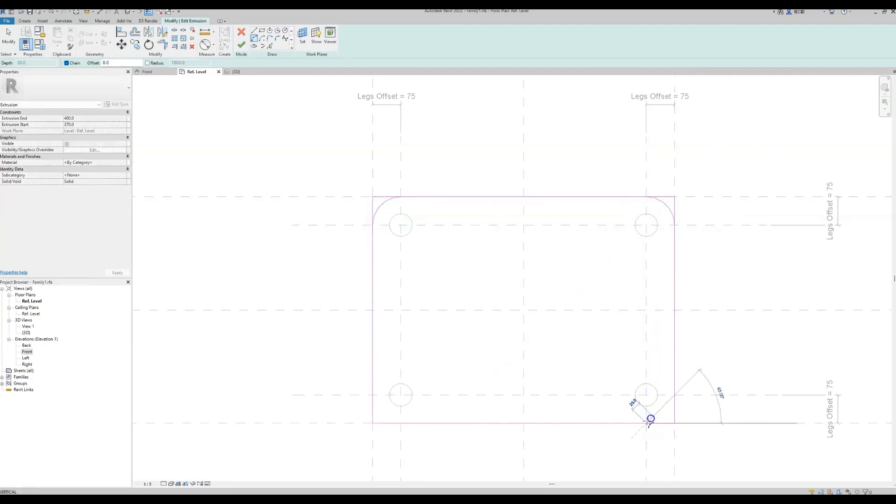
pyautogui.click(674, 395)
pyautogui.click(666, 413)
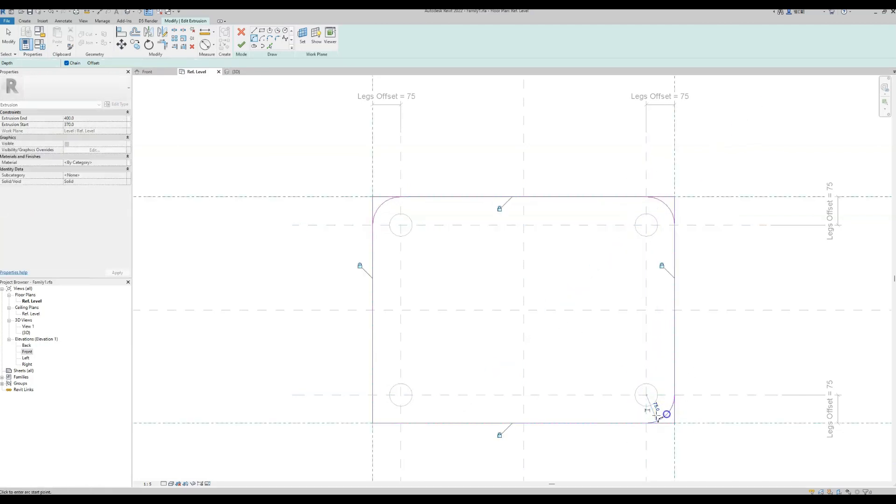
pyautogui.click(401, 424)
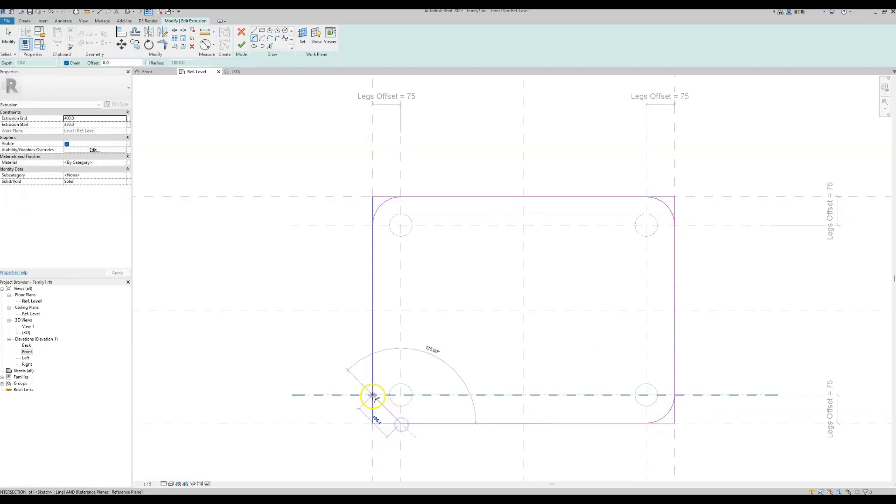
pyautogui.click(373, 396)
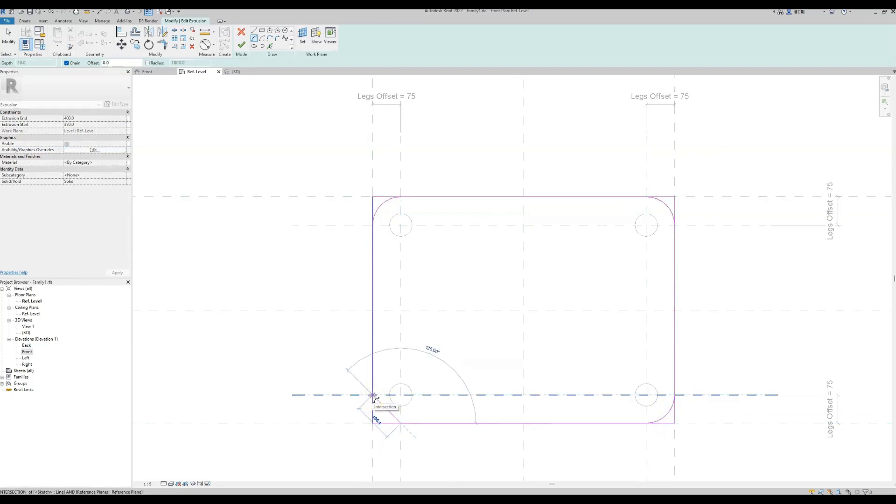
pyautogui.click(379, 410)
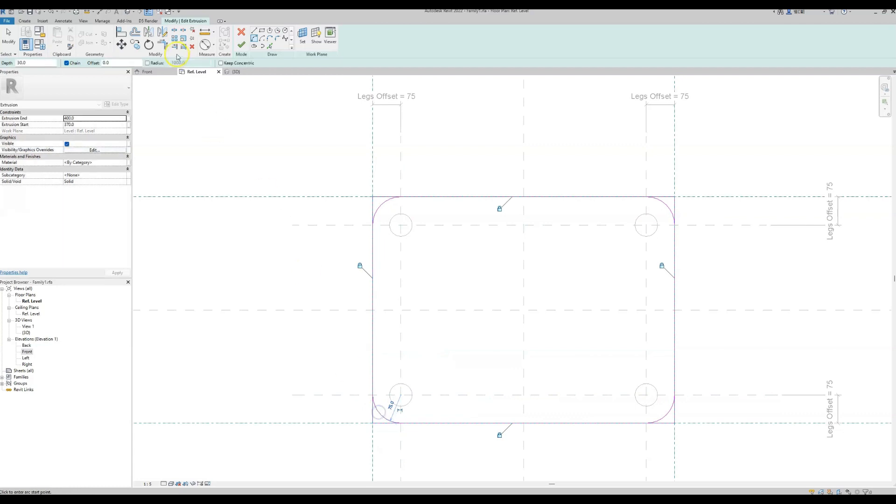
# Trim the table top's straight sketch edges to the arcs at the two upper corners, removing the square corner ends
pyautogui.click(163, 44)
pyautogui.click(372, 245)
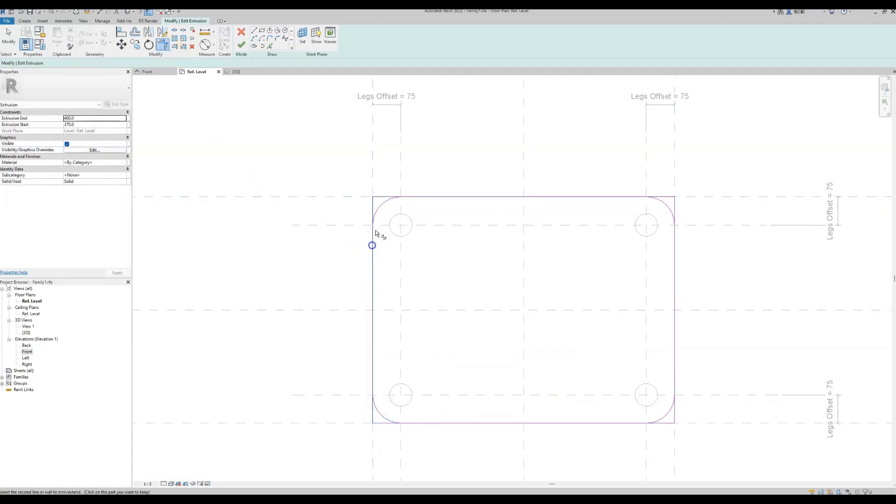
pyautogui.click(379, 209)
pyautogui.click(386, 202)
pyautogui.click(409, 197)
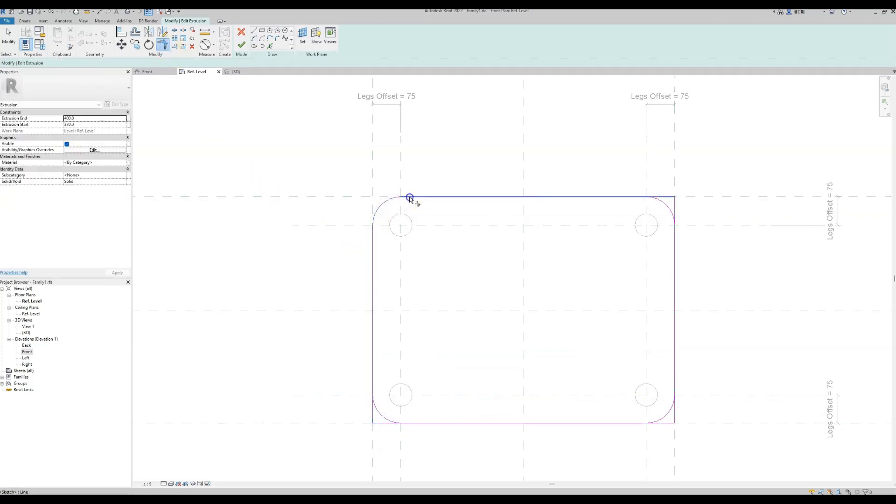
pyautogui.click(620, 197)
pyautogui.click(668, 208)
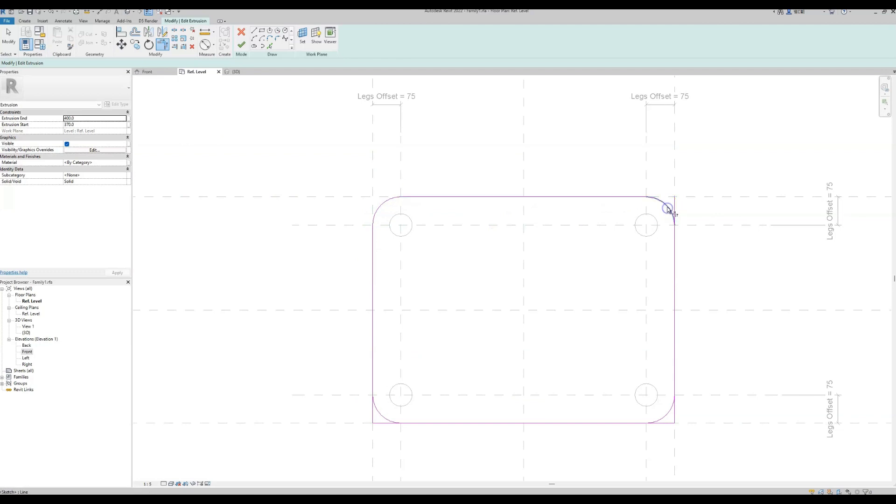
pyautogui.click(675, 279)
pyautogui.click(670, 207)
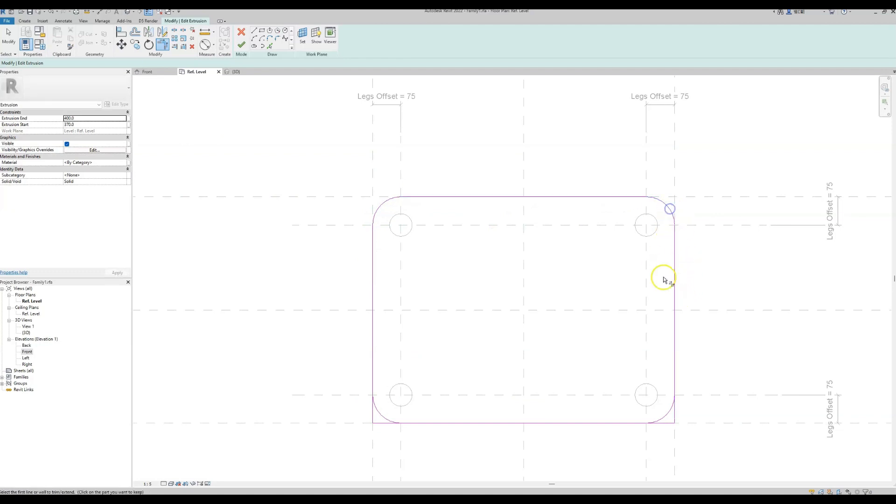
# Trim the straight sketch edges to the arcs at the two lower corners of the table top
pyautogui.click(675, 378)
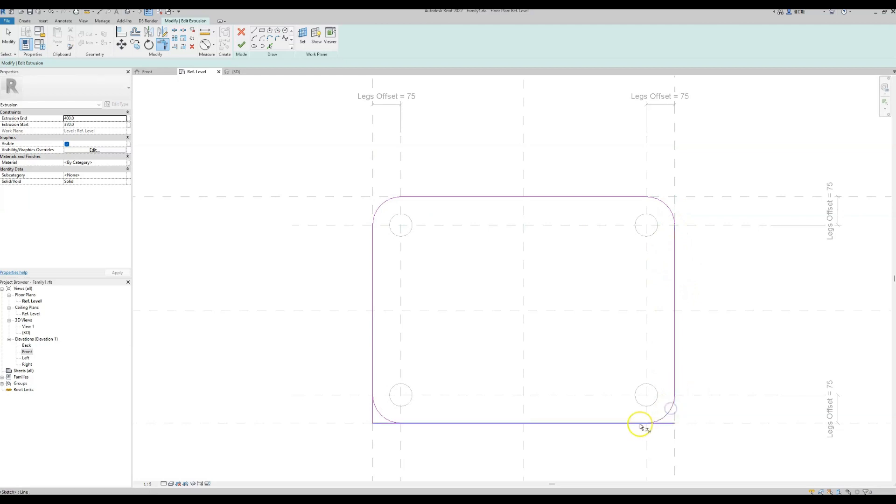
pyautogui.click(640, 424)
pyautogui.click(664, 416)
pyautogui.click(445, 424)
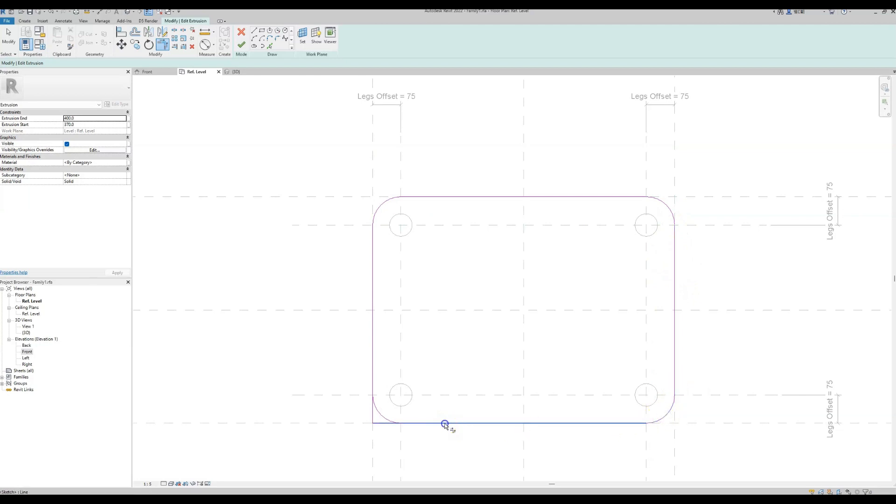
pyautogui.click(379, 413)
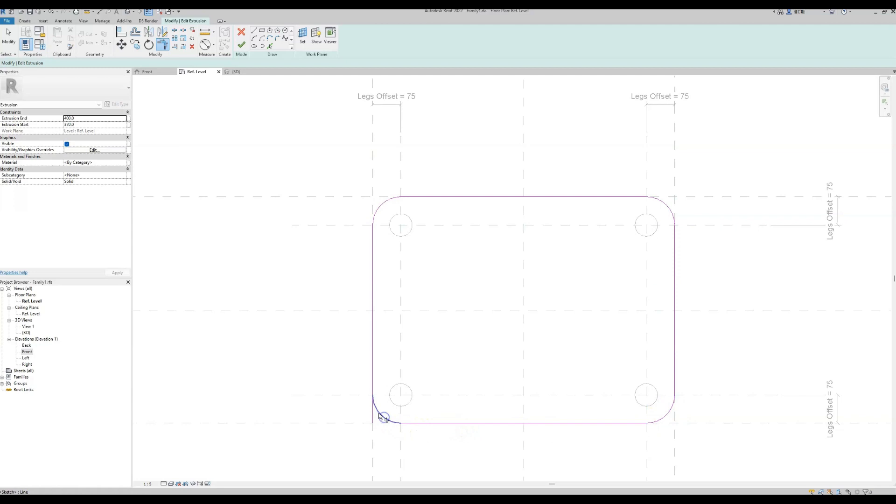
pyautogui.click(372, 389)
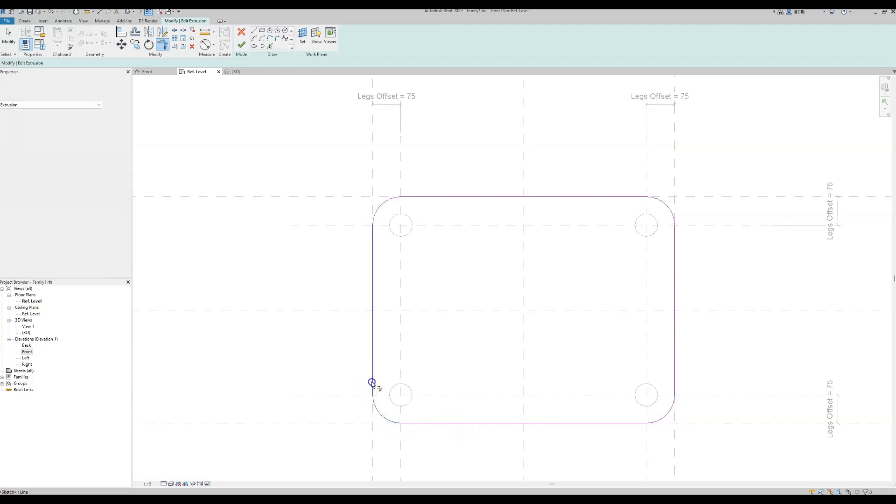
# Finish the table top's sketch edit and inspect the rounded table in the 3D view
pyautogui.click(242, 46)
pyautogui.click(266, 132)
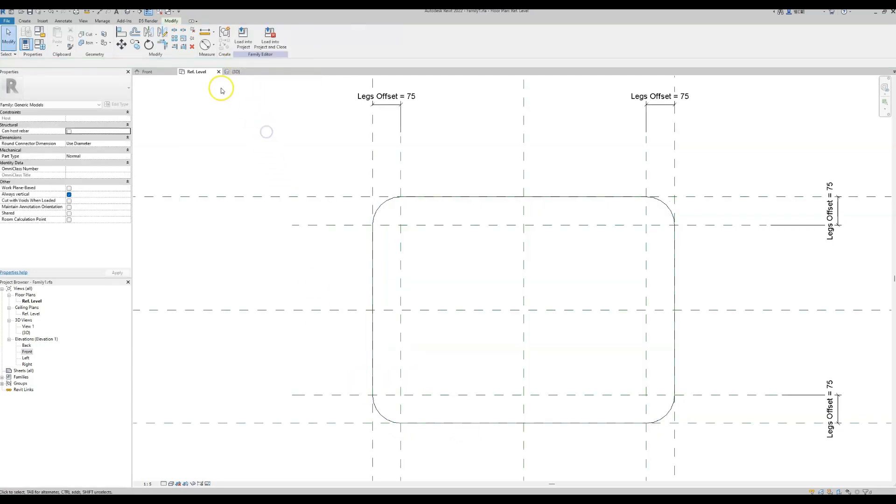
pyautogui.click(234, 72)
pyautogui.keyDown('shift'); pyautogui.moveTo(400, 218); pyautogui.dragTo(386, 248, button='middle'); pyautogui.keyUp('shift')
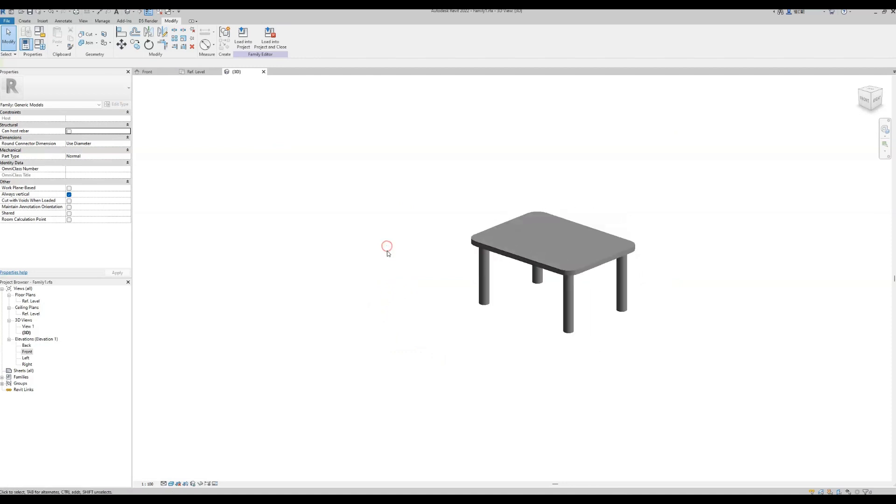
pyautogui.click(414, 308)
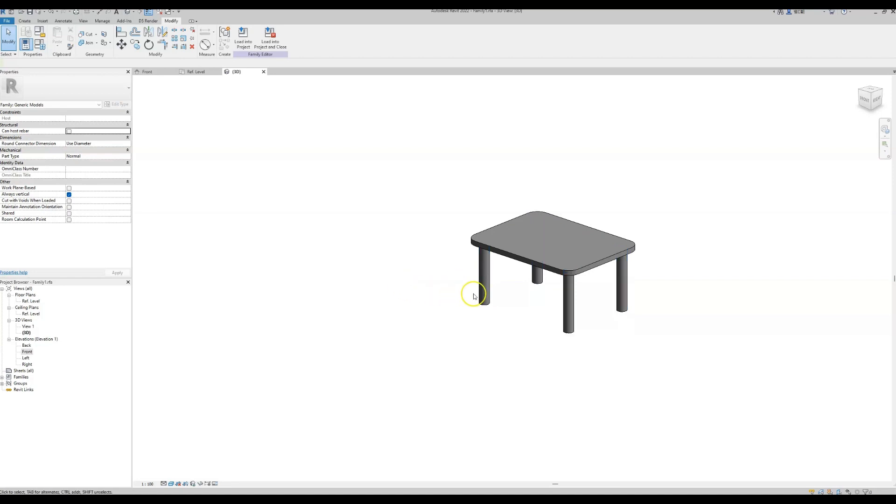
# Associate the table top's material with a new family type parameter named Table Top Material
pyautogui.click(509, 257)
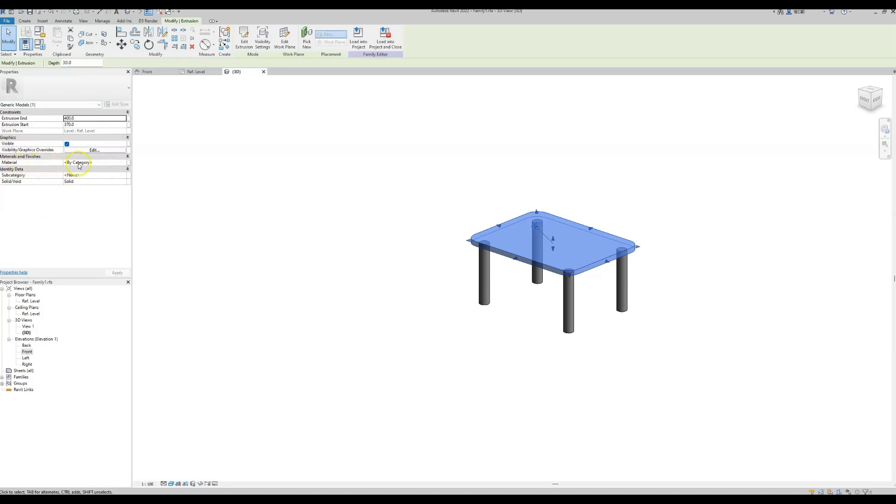
pyautogui.click(130, 166)
pyautogui.moveTo(299, 215); pyautogui.dragTo(282, 215)
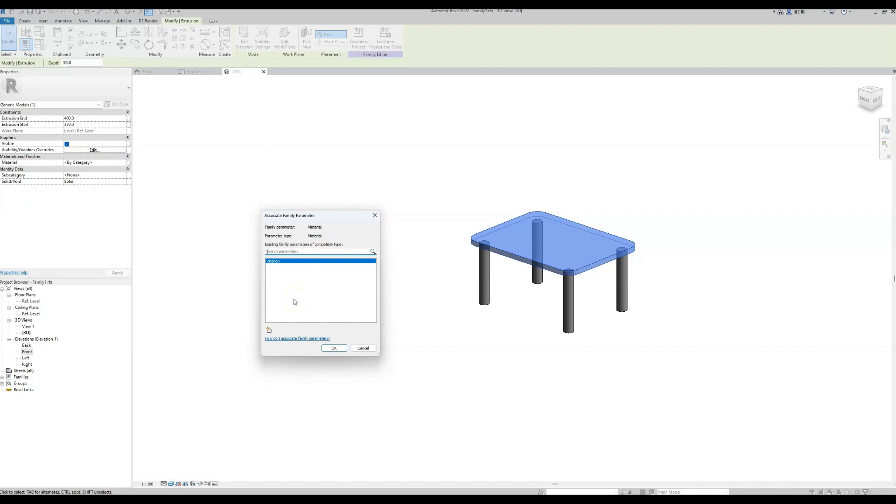
pyautogui.click(269, 330)
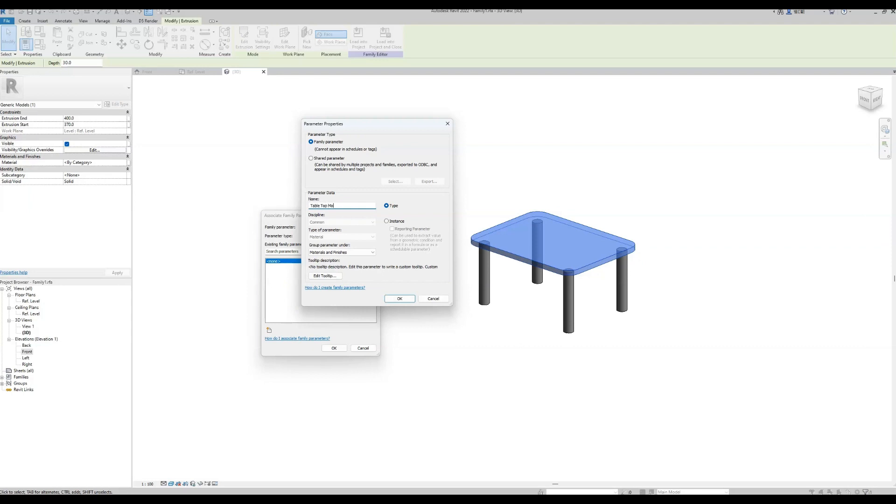
pyautogui.press('Return')
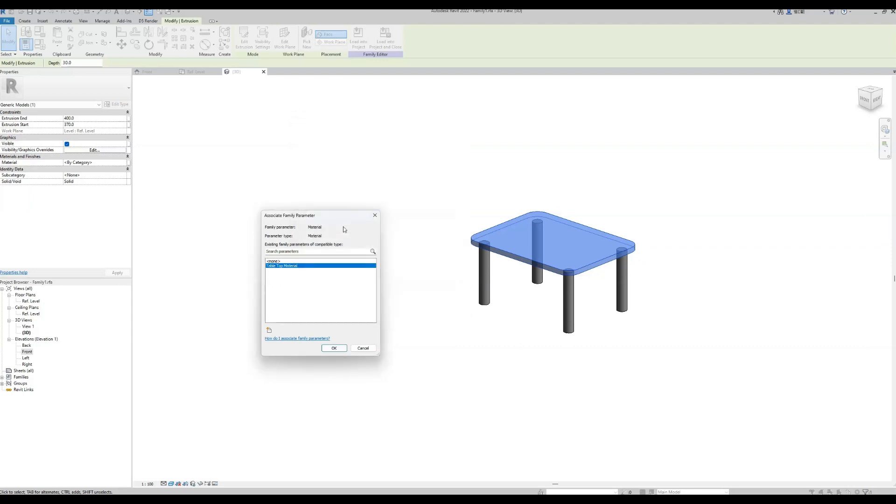
pyautogui.press('Return')
pyautogui.click(344, 229)
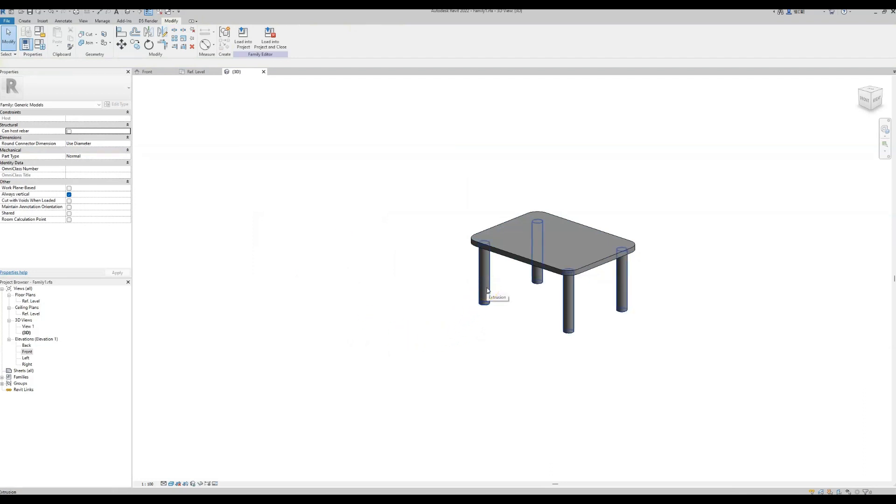
# Associate the legs' material with a new family type parameter named Legs Material
pyautogui.click(487, 291)
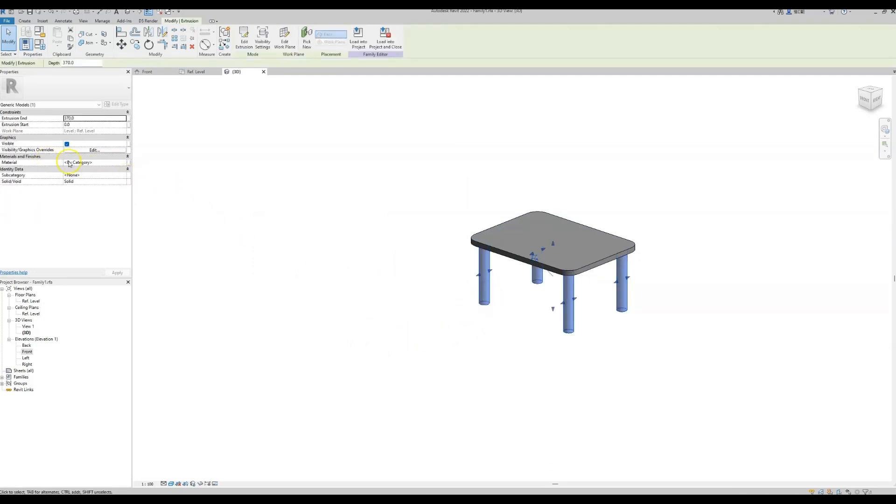
pyautogui.click(129, 166)
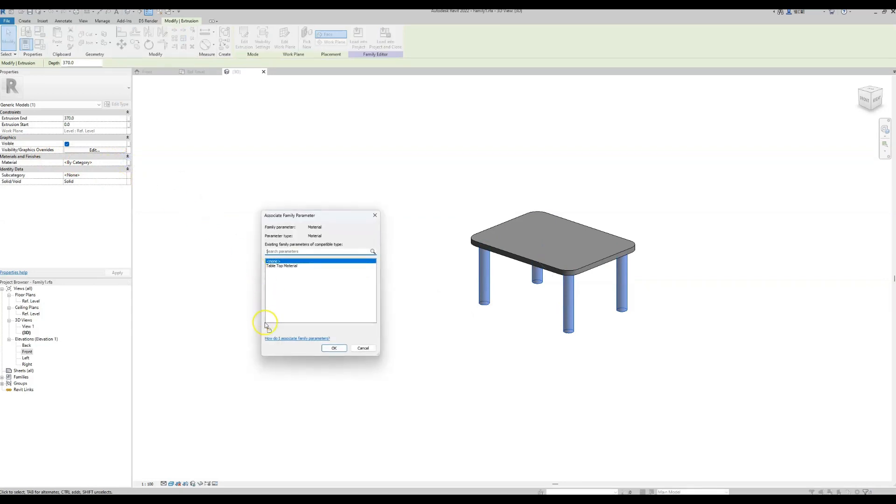
pyautogui.click(270, 330)
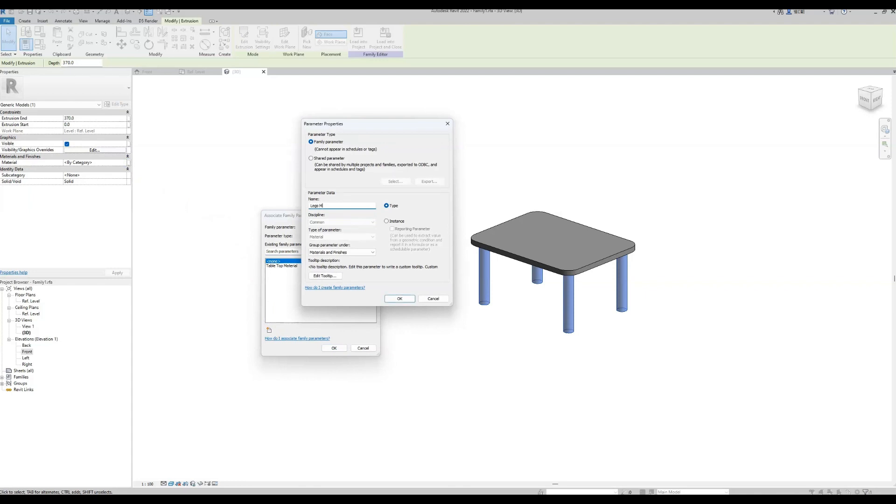
pyautogui.write('Legs Material')
pyautogui.press('Return')
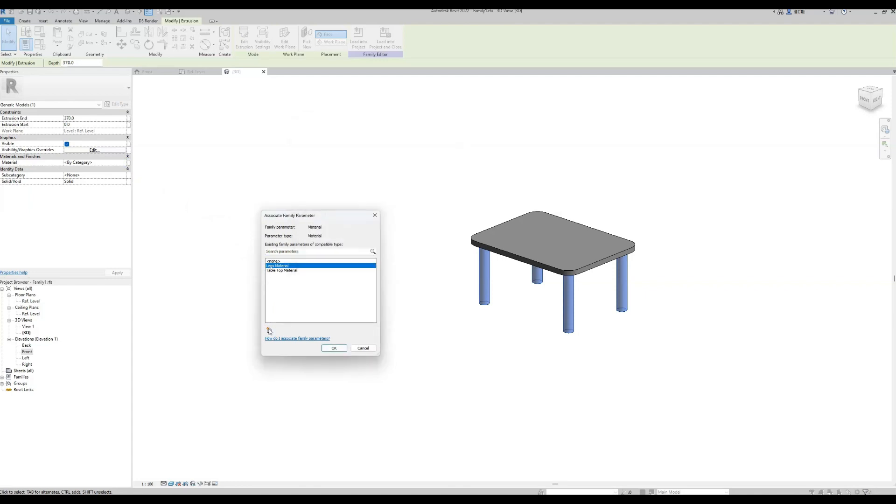
pyautogui.click(332, 348)
pyautogui.click(302, 353)
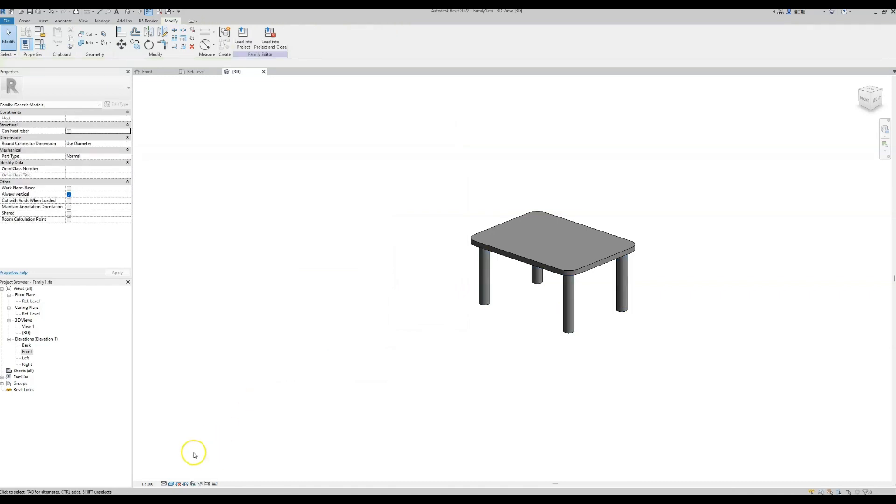
# In the family types, create a new material named Blue Plastic for the Legs Material parameter
pyautogui.click(43, 48)
pyautogui.moveTo(111, 142); pyautogui.dragTo(178, 117)
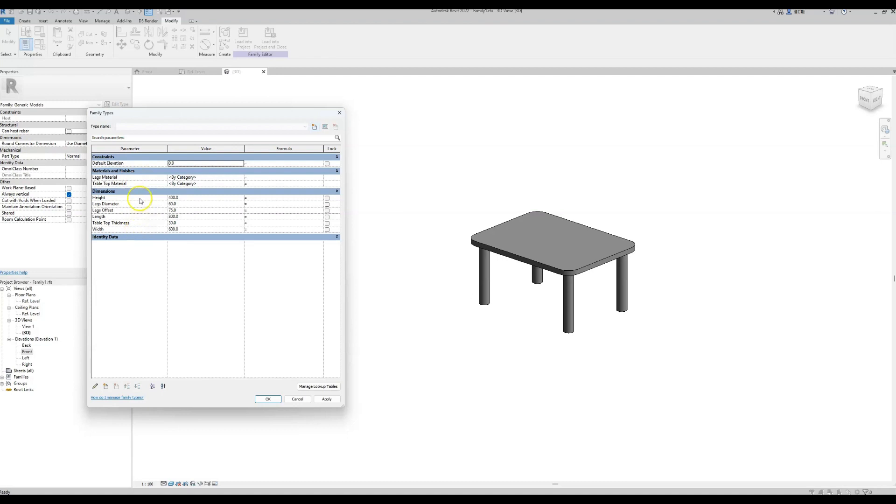
pyautogui.click(242, 177)
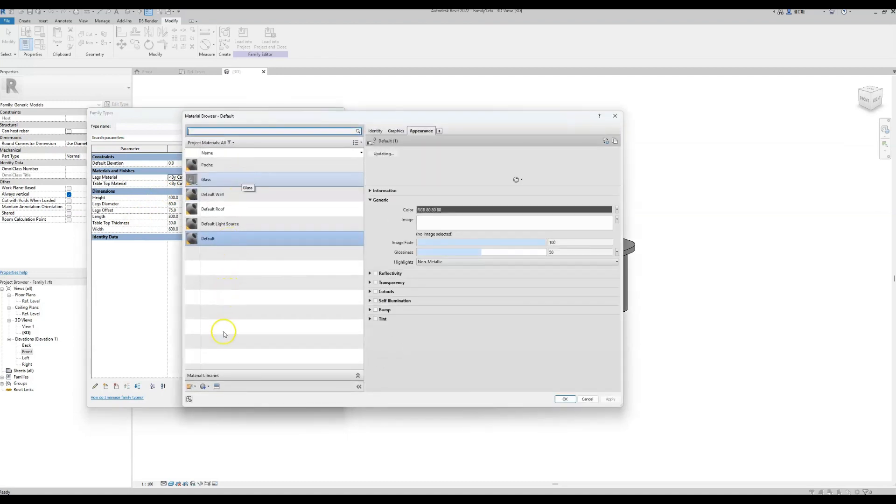
pyautogui.click(207, 387)
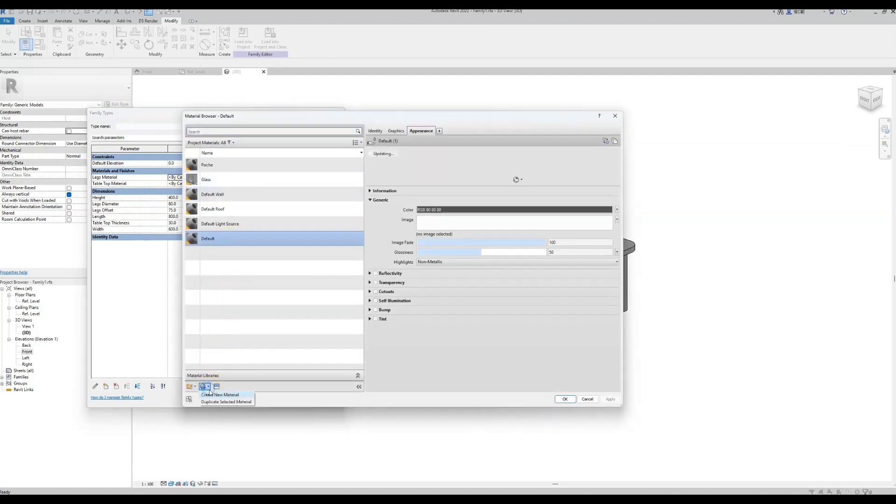
pyautogui.click(214, 395)
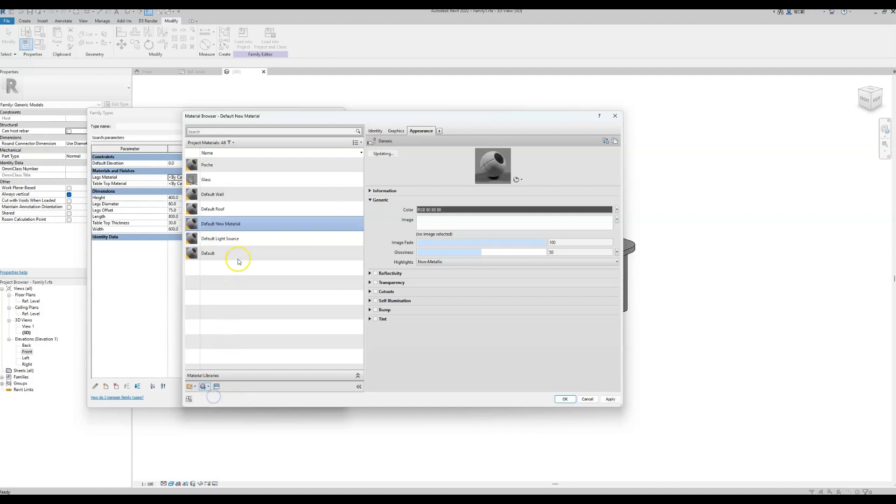
pyautogui.rightClick(246, 226)
pyautogui.click(264, 246)
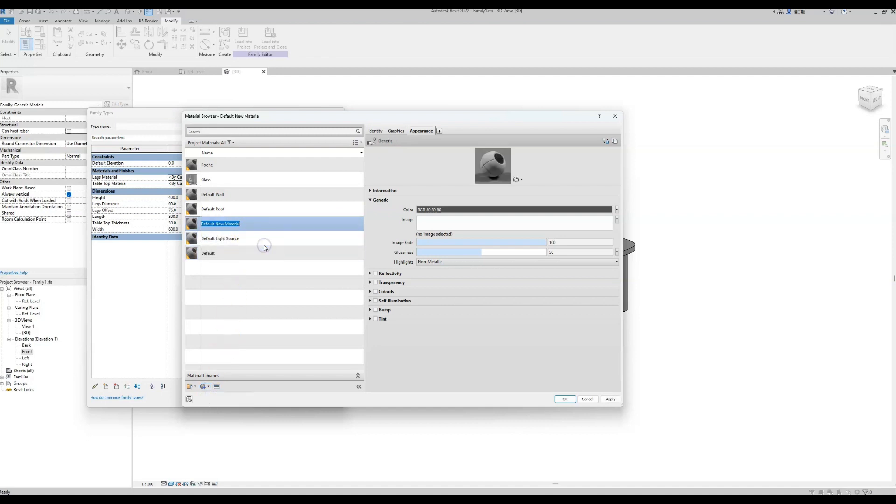
pyautogui.write('Blue Plastic')
pyautogui.press('Return')
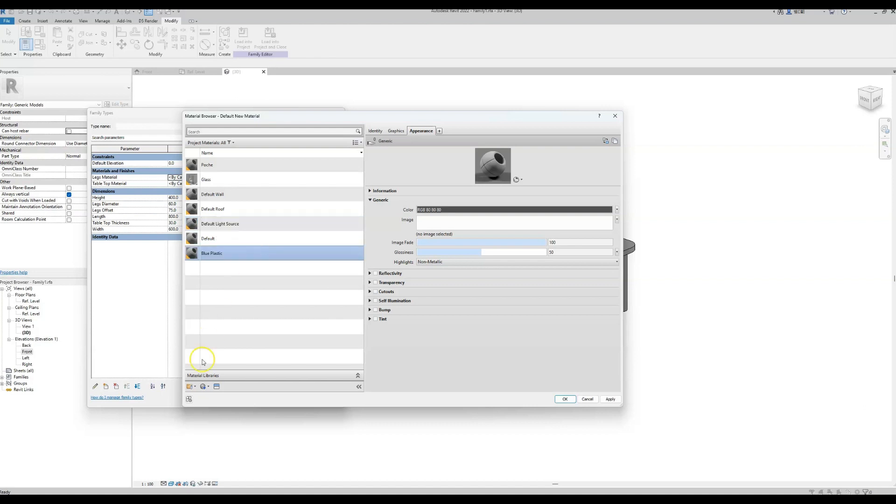
# Search the appearance assets for plastic, give Blue Plastic the Plastic - Matte (Blue) appearance and assign it to Legs Material
pyautogui.click(216, 390)
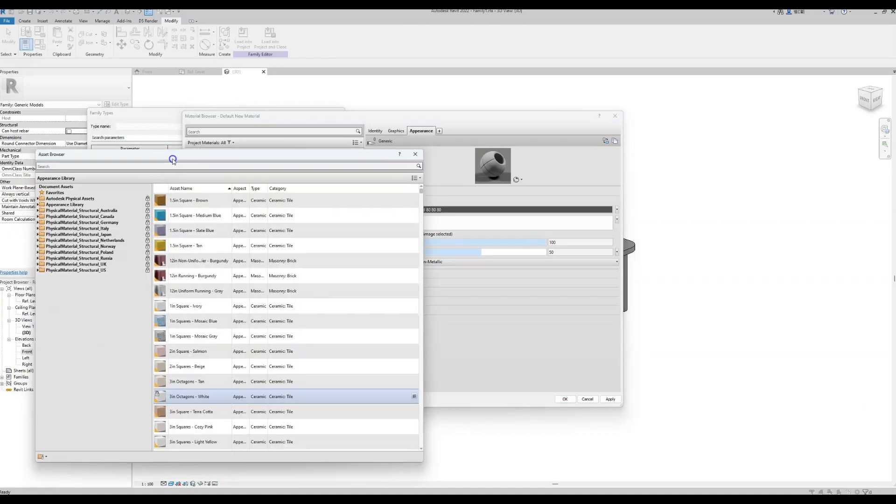
pyautogui.click(174, 161)
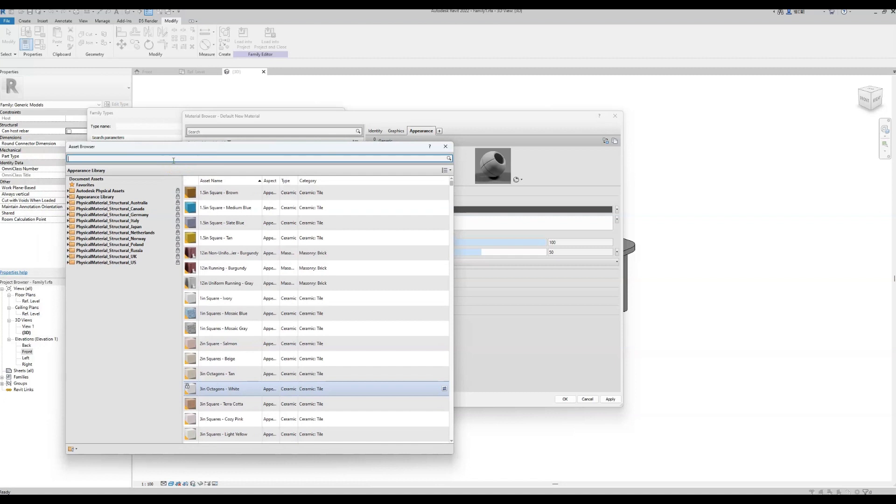
pyautogui.write('plastic')
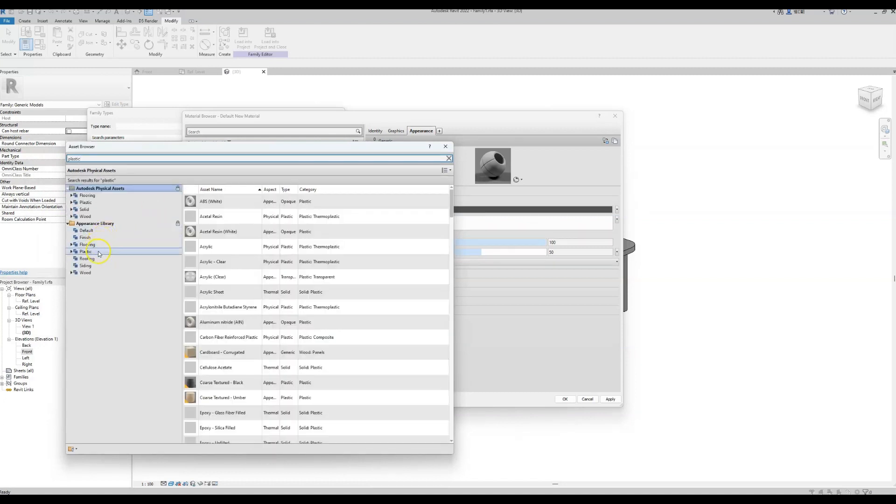
pyautogui.click(98, 251)
pyautogui.scroll(-10, 220, 273)
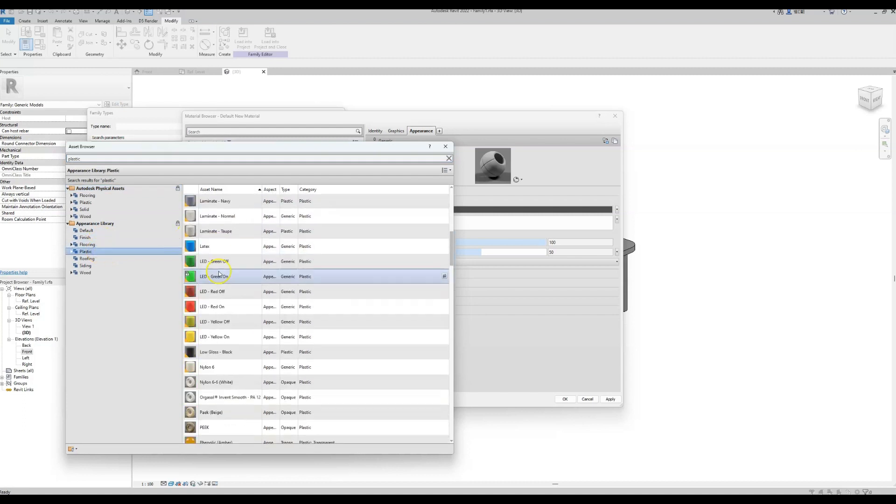
pyautogui.scroll(-5, 228, 273)
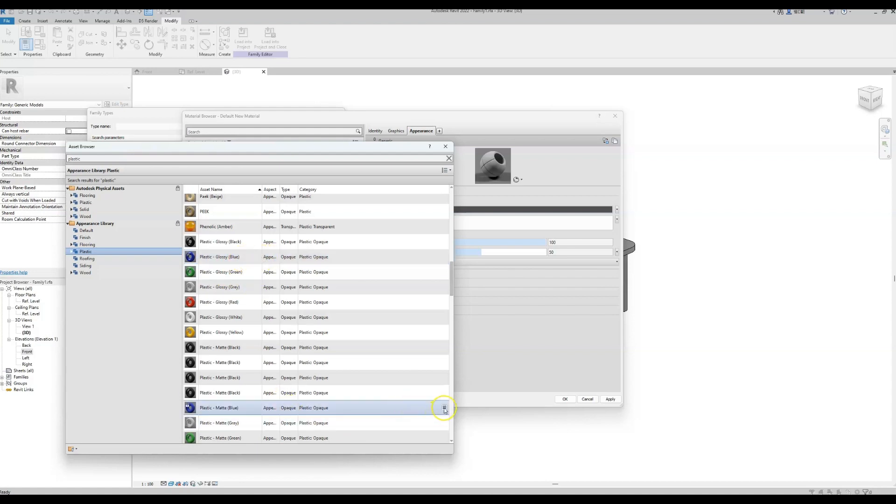
pyautogui.click(444, 408)
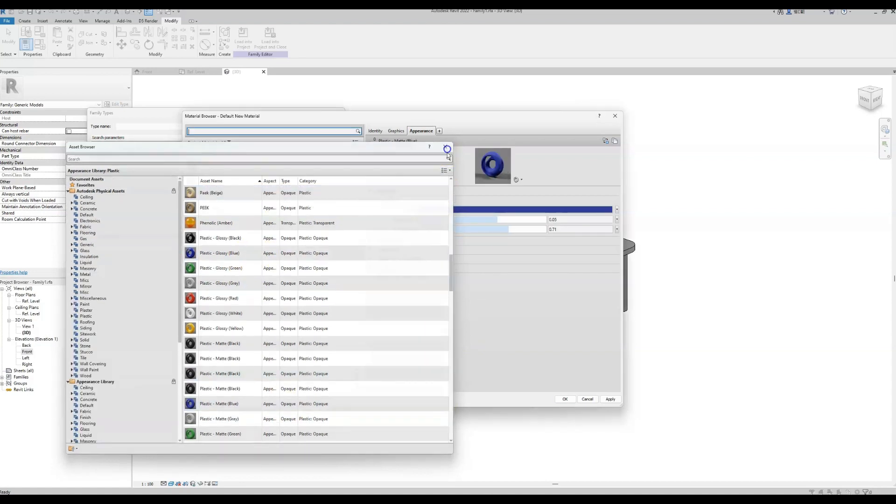
pyautogui.click(445, 146)
pyautogui.click(564, 399)
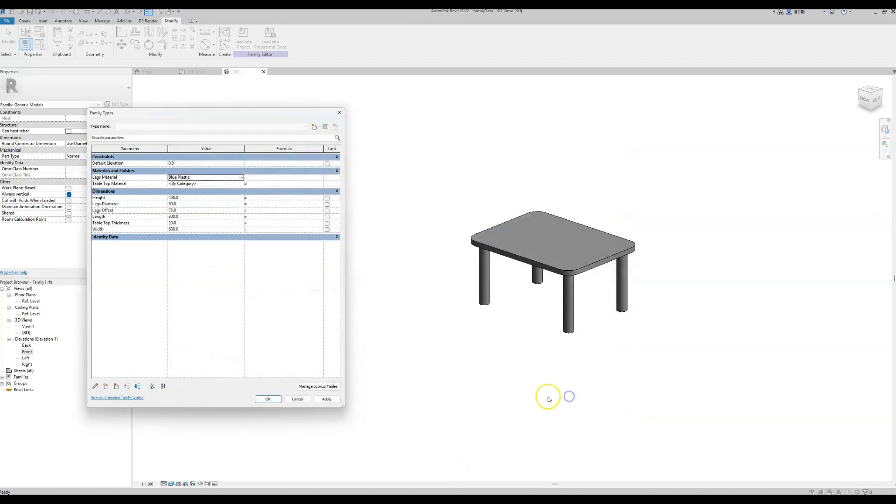
# In the family types, create a new material named Red Plastic for the Table Top Material parameter
pyautogui.click(241, 184)
pyautogui.click(242, 184)
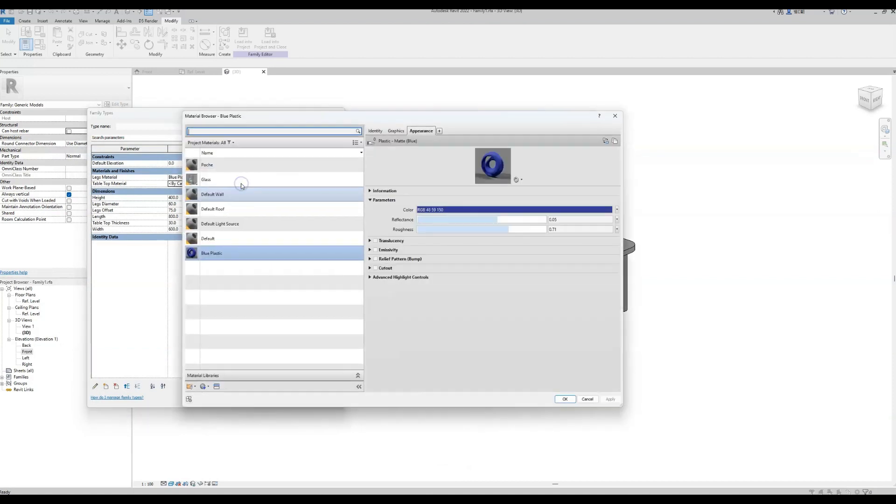
pyautogui.click(208, 388)
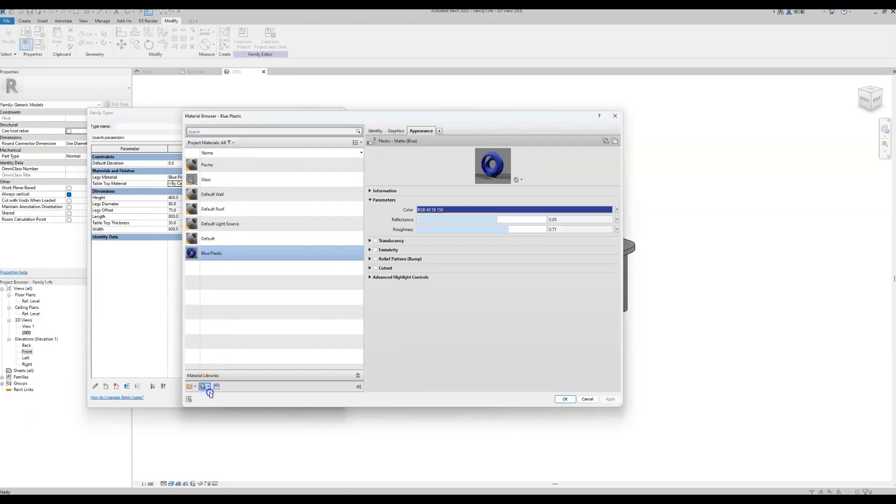
pyautogui.click(211, 397)
pyautogui.rightClick(252, 229)
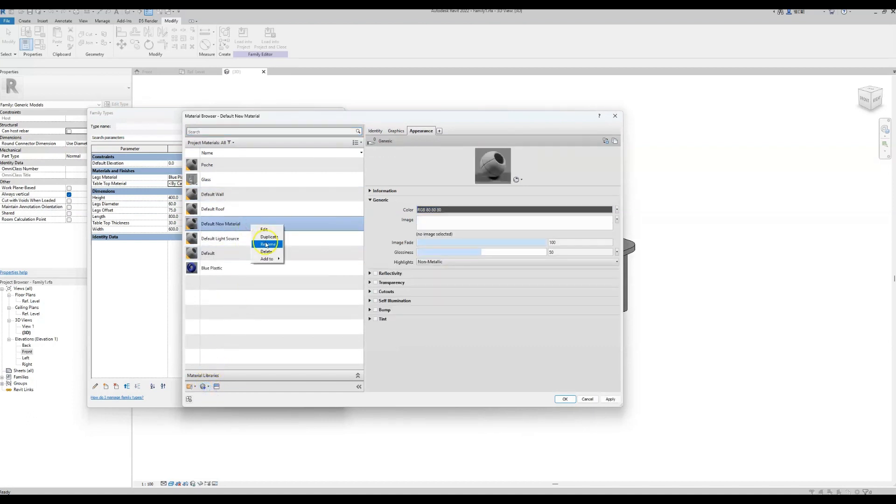
pyautogui.click(266, 243)
pyautogui.write('Red')
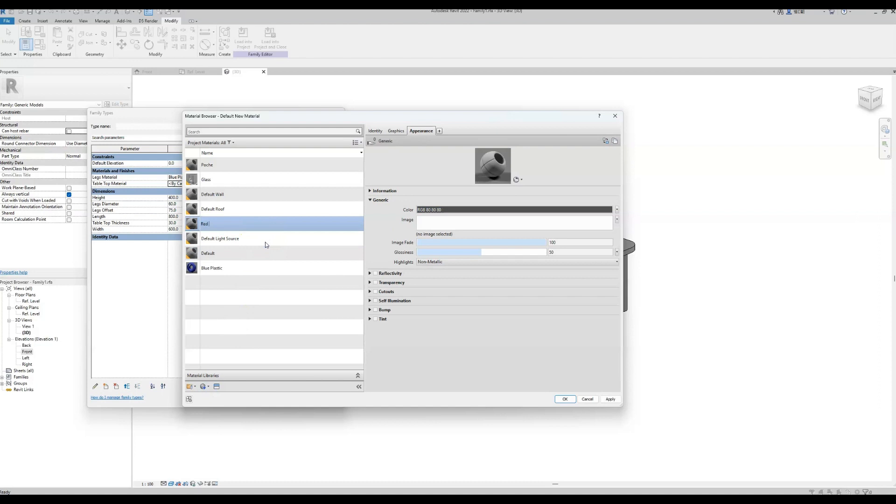
pyautogui.write(' Plastic')
pyautogui.press('Return')
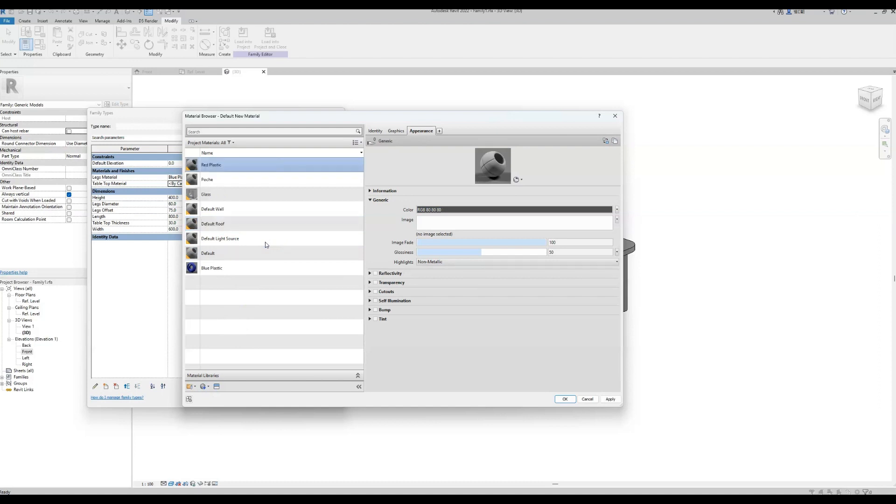
# Search the appearance assets for plastic, give Red Plastic the Acrylic (Red) appearance and assign it to Table Top Material
pyautogui.click(217, 387)
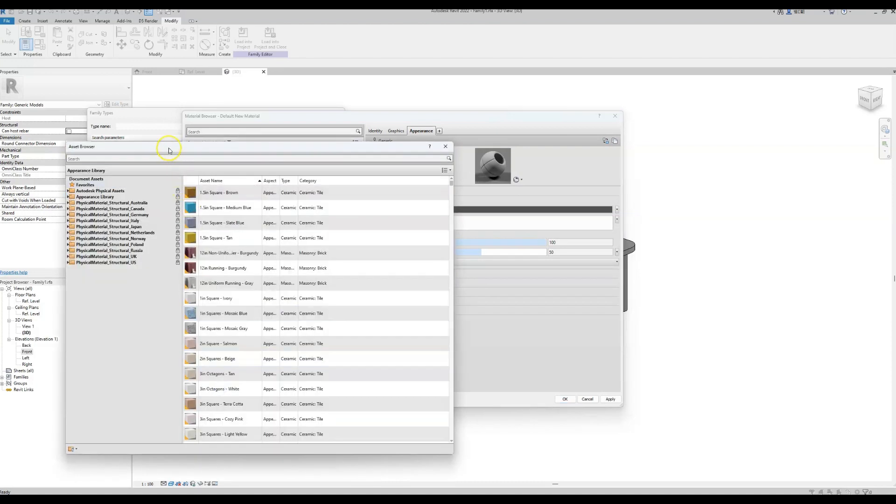
pyautogui.click(168, 155)
pyautogui.write('plastic')
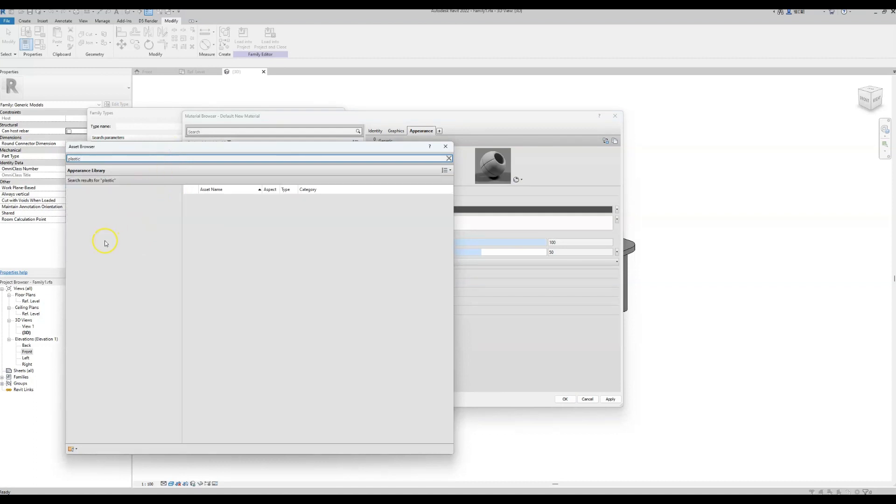
pyautogui.click(105, 248)
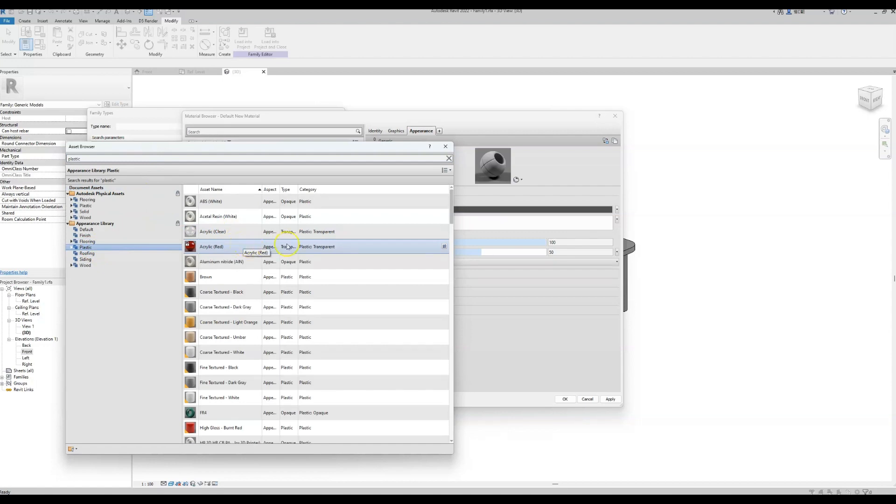
pyautogui.click(444, 246)
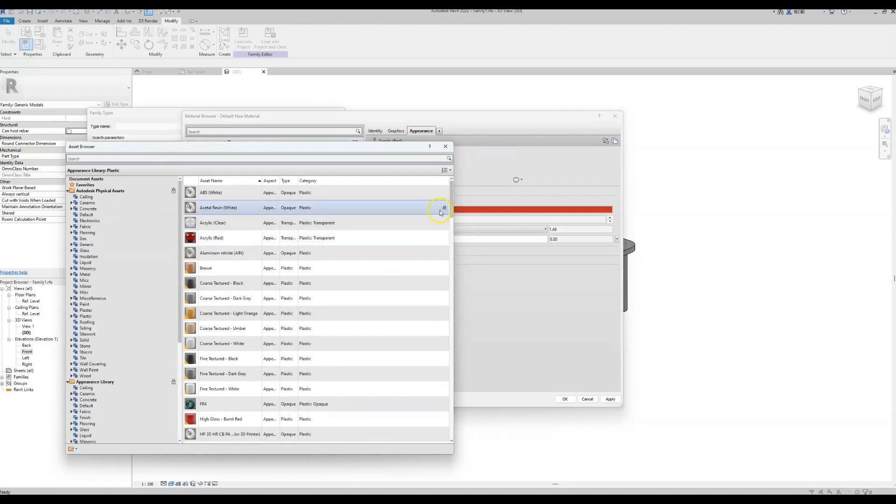
pyautogui.click(446, 146)
pyautogui.click(566, 399)
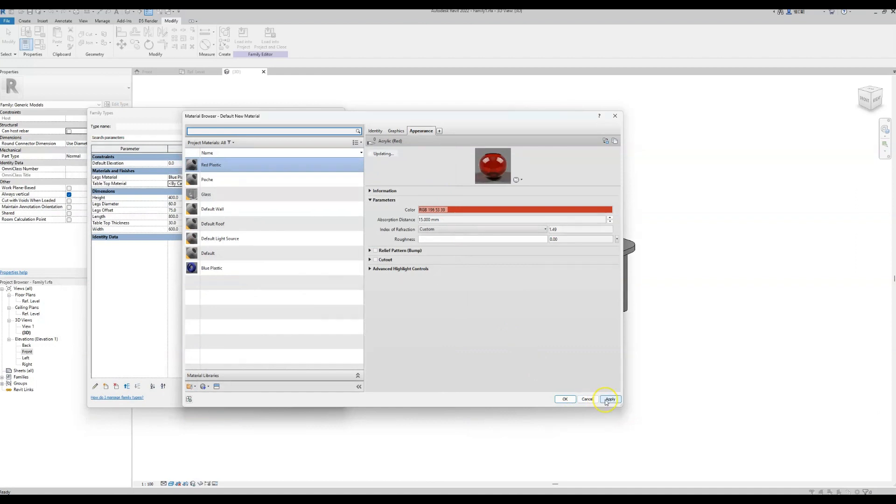
pyautogui.click(566, 399)
pyautogui.click(326, 399)
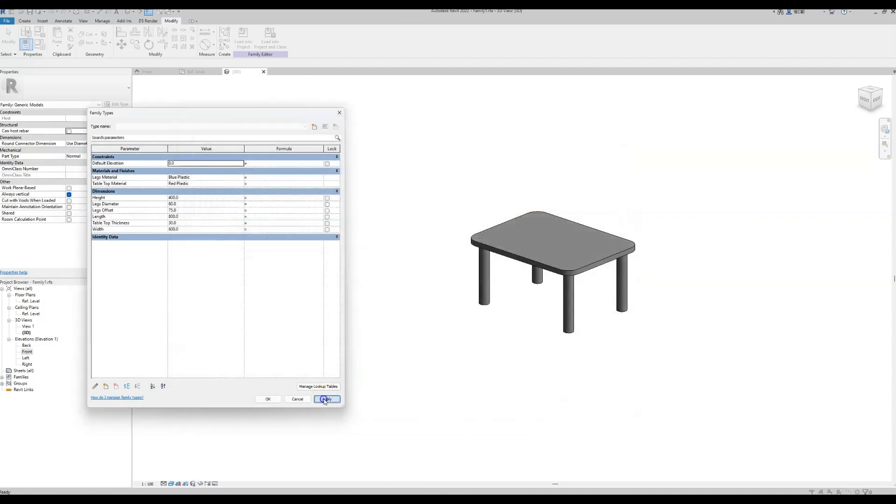
pyautogui.click(268, 399)
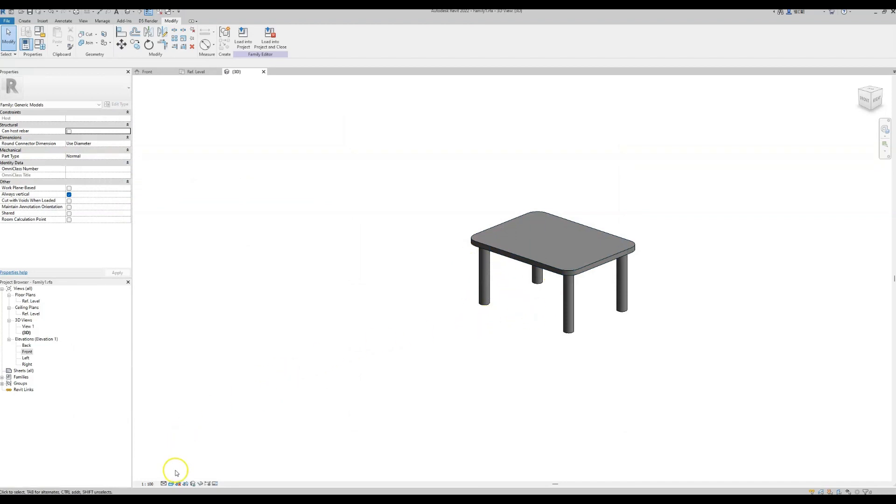
# Set the 3D view's visual style to Realistic
pyautogui.click(172, 484)
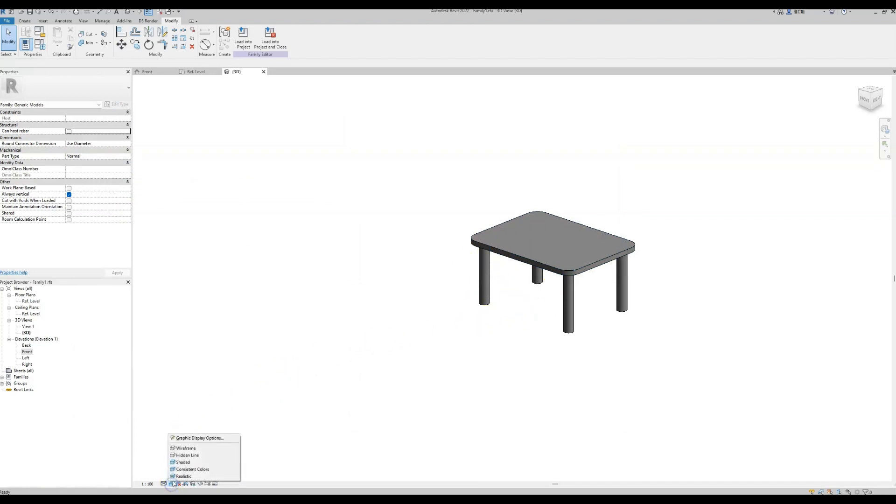
pyautogui.click(181, 477)
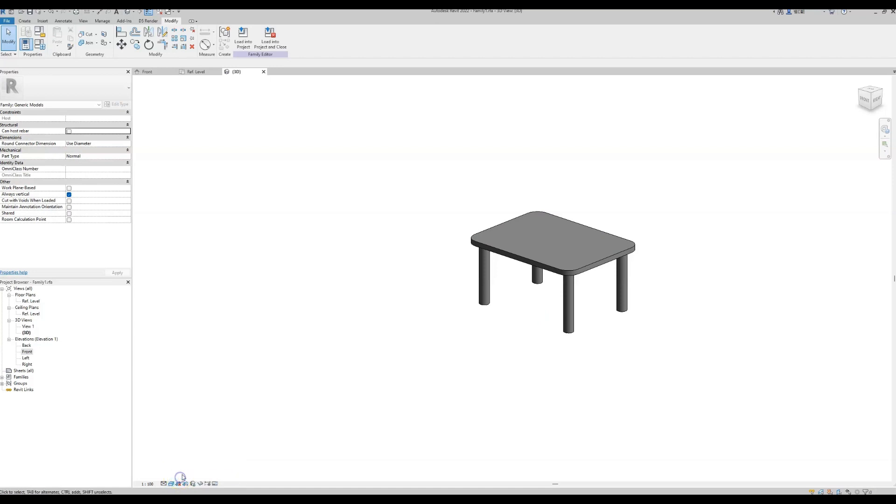
pyautogui.keyDown('shift'); pyautogui.moveTo(363, 364); pyautogui.dragTo(409, 400, button='middle'); pyautogui.keyUp('shift')
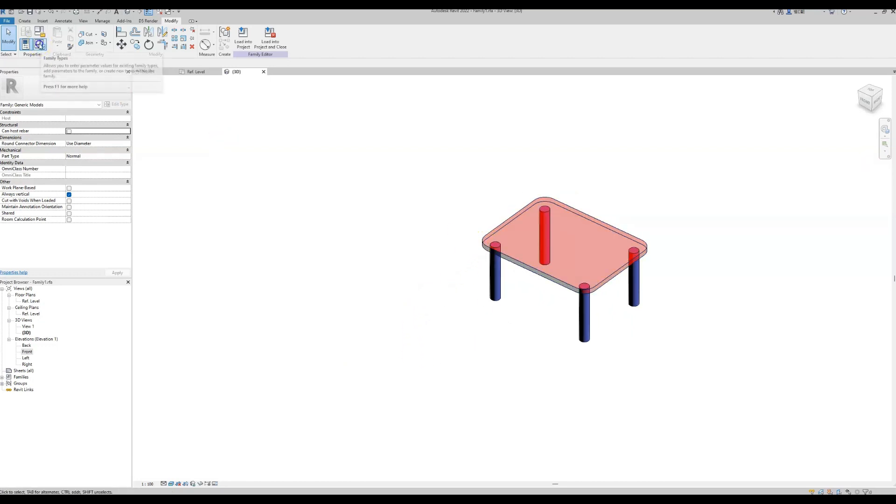
# Replace the appearance of the table top's Red Plastic material with the plastic asset High Gloss - Burnt Red and apply it to the family
pyautogui.click(40, 44)
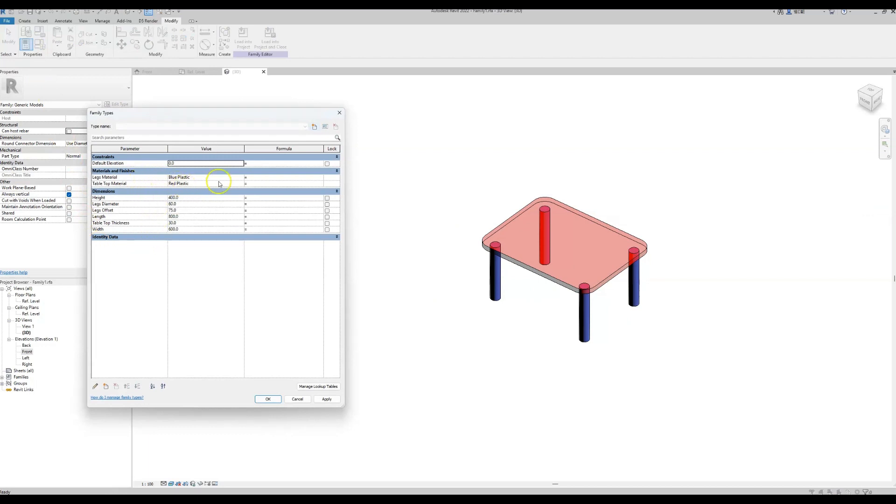
pyautogui.doubleClick(240, 183)
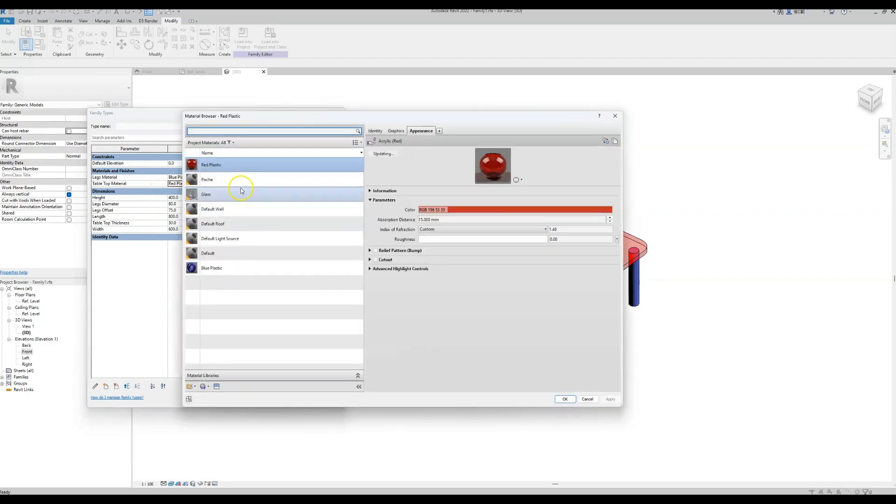
pyautogui.click(217, 386)
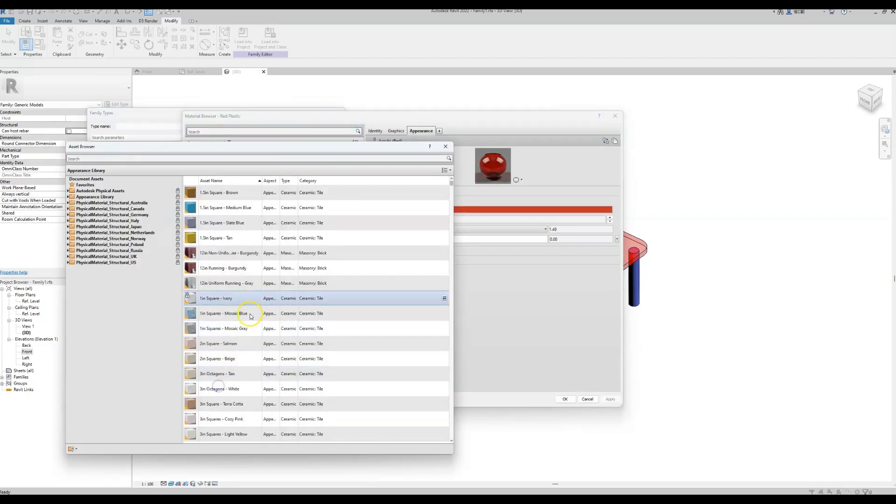
pyautogui.click(110, 159)
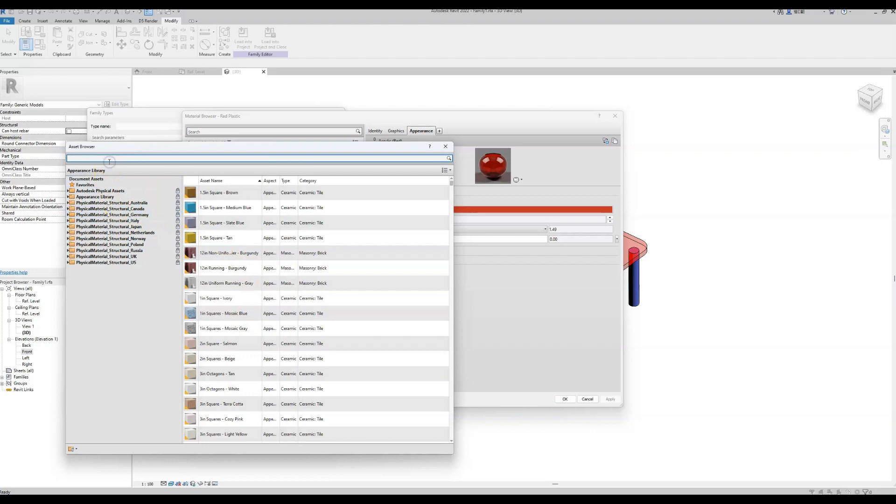
pyautogui.write('plastic')
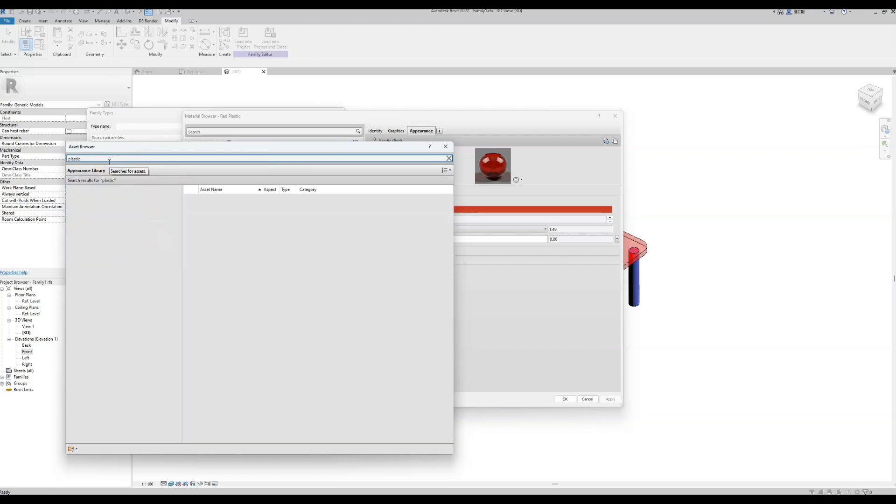
pyautogui.click(87, 248)
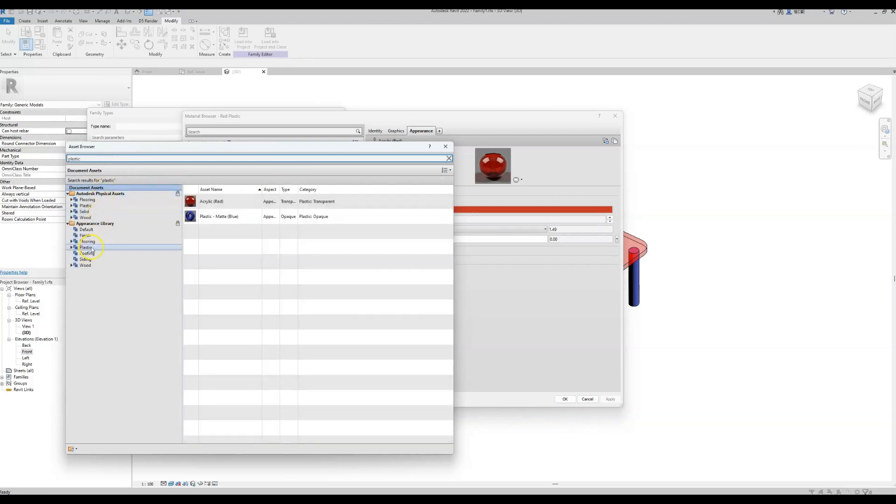
pyautogui.scroll(-3, 219, 275)
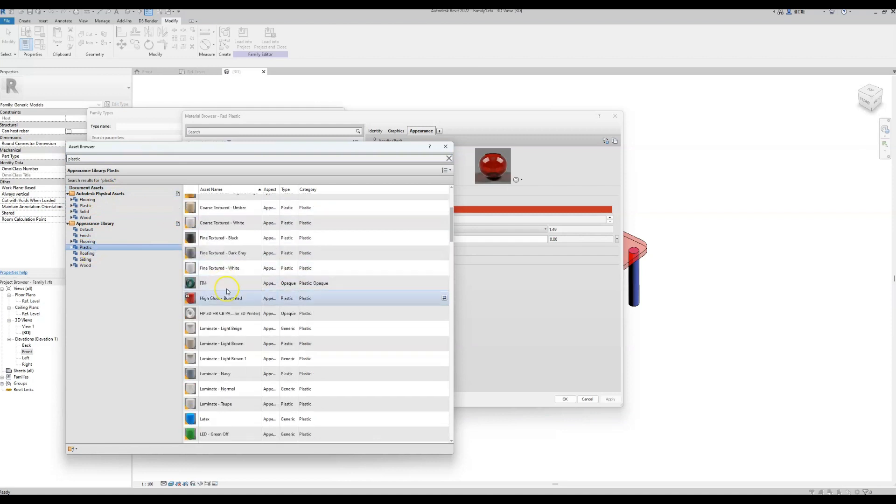
pyautogui.click(444, 297)
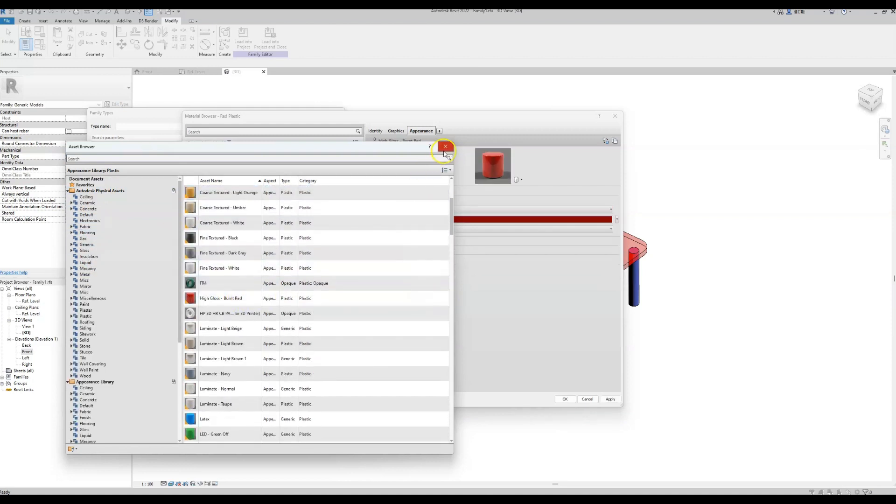
pyautogui.click(446, 146)
pyautogui.click(611, 399)
pyautogui.click(565, 399)
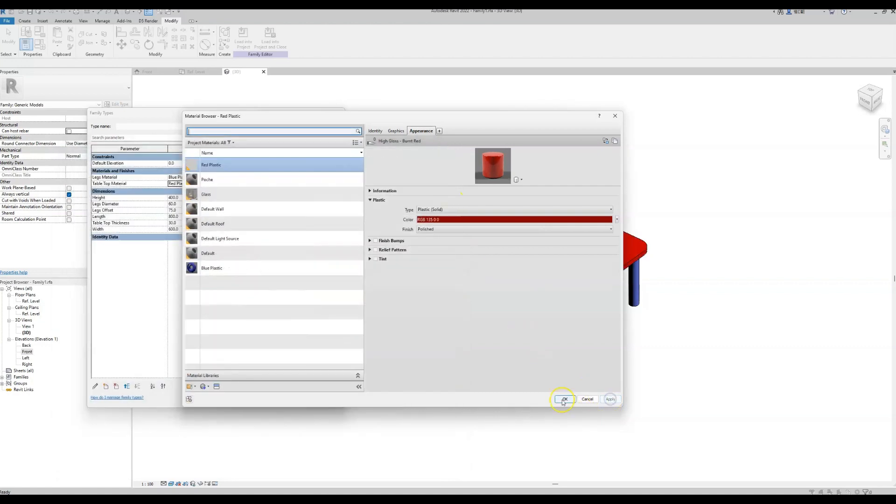
pyautogui.click(327, 399)
pyautogui.click(265, 399)
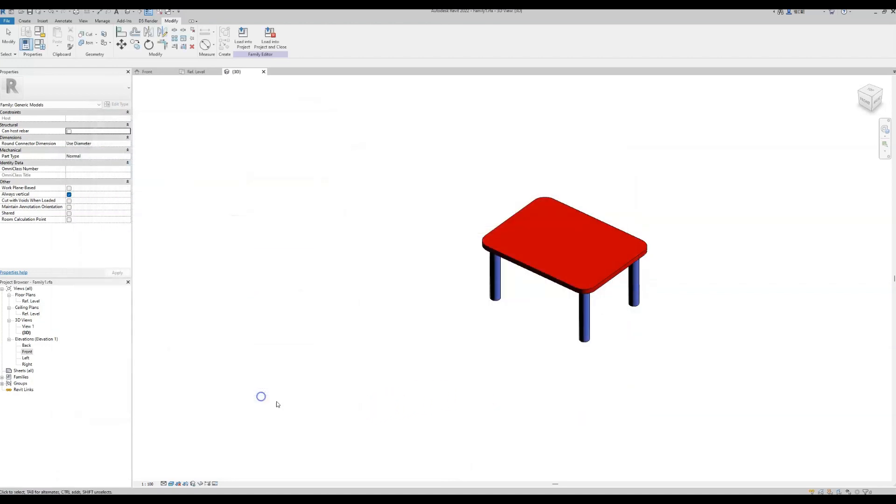
# Examine the materials applied to the table top and legs from several angles in the 3D view
pyautogui.keyDown('shift'); pyautogui.moveTo(411, 338); pyautogui.dragTo(394, 320, button='middle'); pyautogui.keyUp('shift')
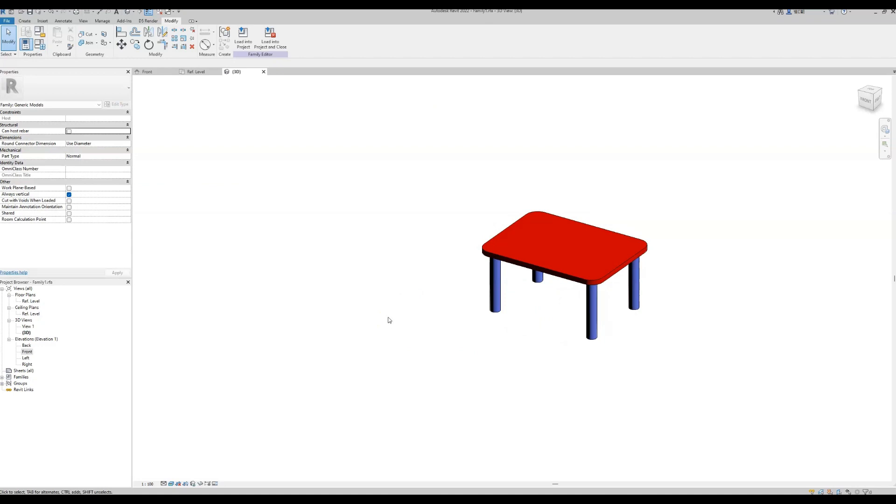
pyautogui.keyDown('shift'); pyautogui.moveTo(398, 294); pyautogui.dragTo(386, 304, button='middle'); pyautogui.keyUp('shift')
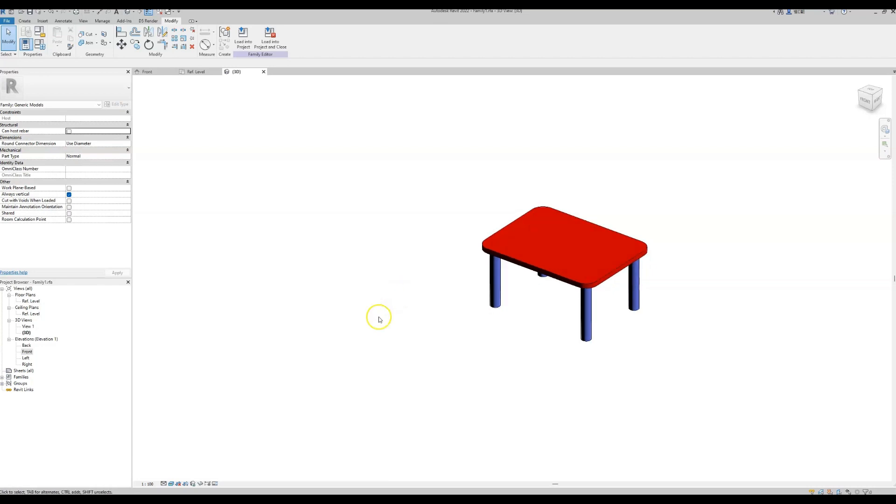
pyautogui.click(482, 362)
pyautogui.scroll(3, 609, 312)
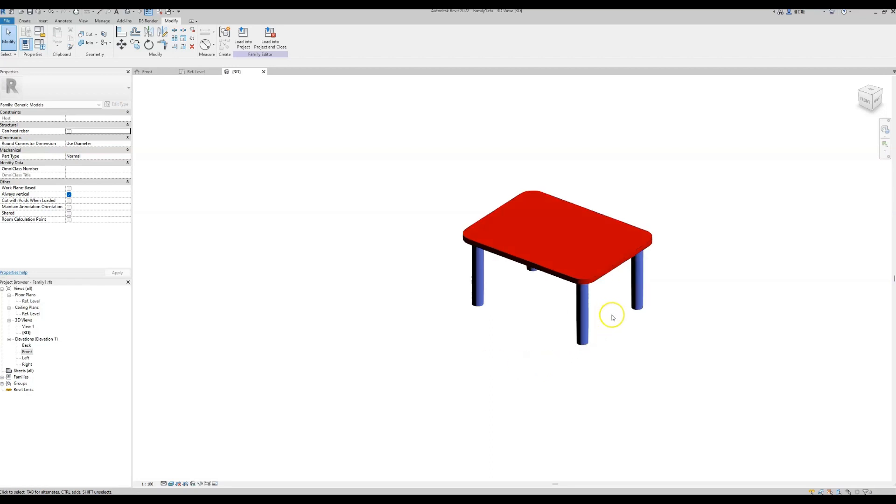
pyautogui.keyDown('shift'); pyautogui.moveTo(453, 312); pyautogui.dragTo(392, 330, button='middle'); pyautogui.keyUp('shift')
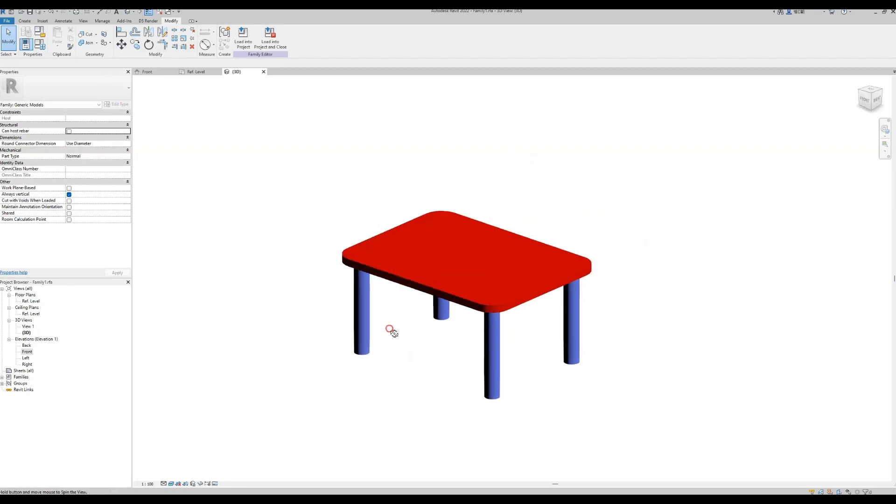
pyautogui.moveTo(331, 339); pyautogui.dragTo(424, 282, button='middle')
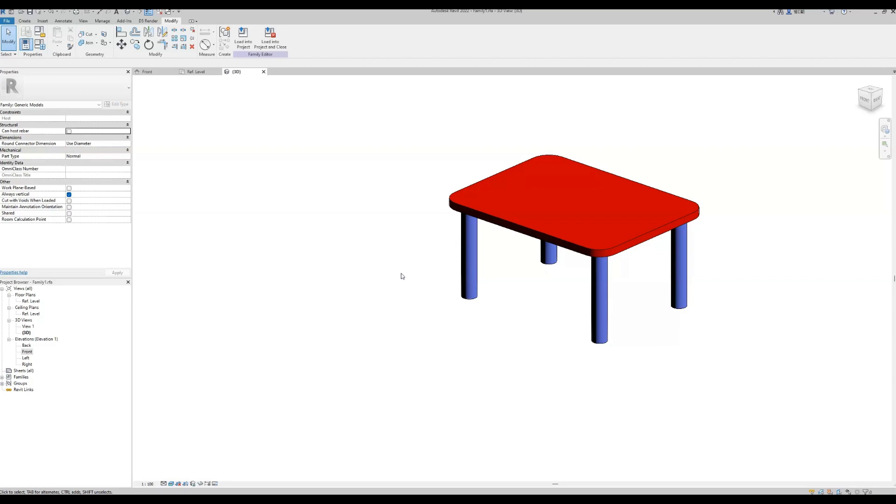
pyautogui.click(397, 253)
# Create a new family type named Table 1, 600x500mm, 400mm Height
pyautogui.click(41, 50)
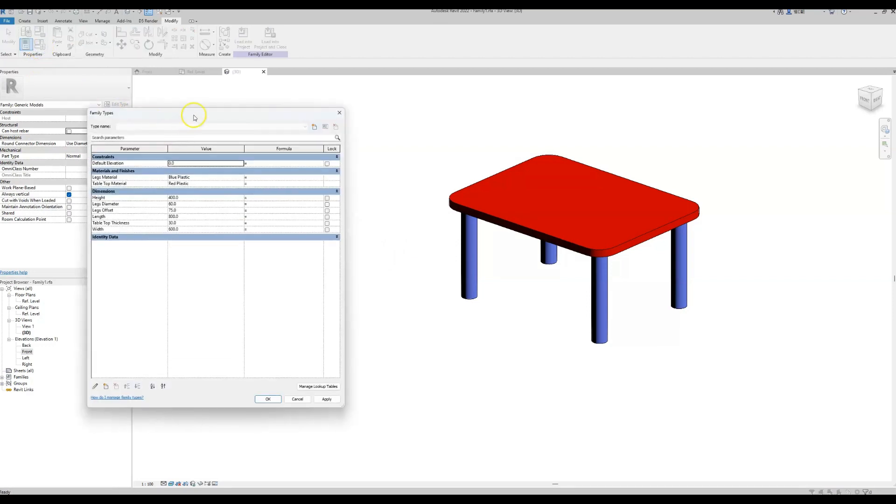
pyautogui.moveTo(194, 116); pyautogui.dragTo(208, 136)
pyautogui.click(125, 157)
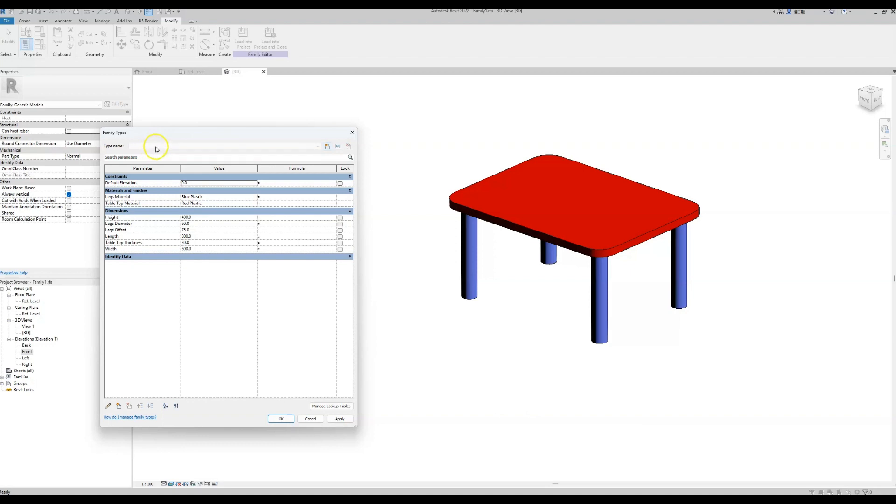
pyautogui.click(328, 147)
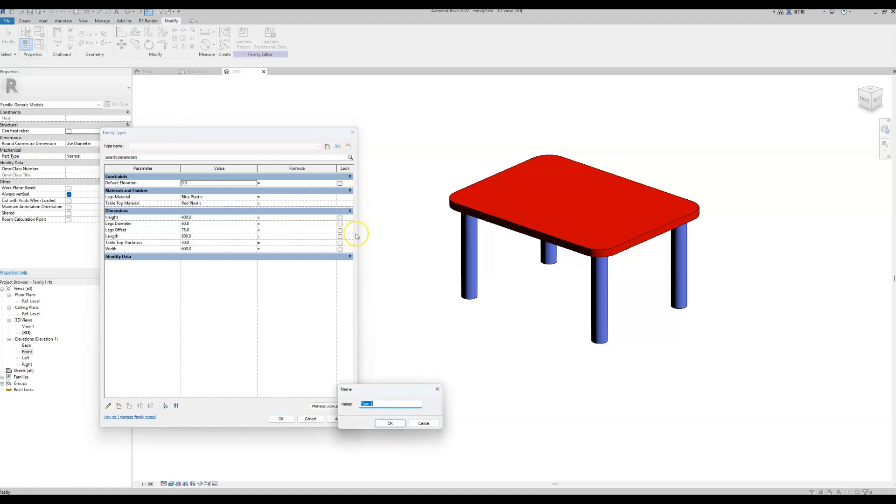
pyautogui.write('T')
pyautogui.write('ight')
pyautogui.press('Return')
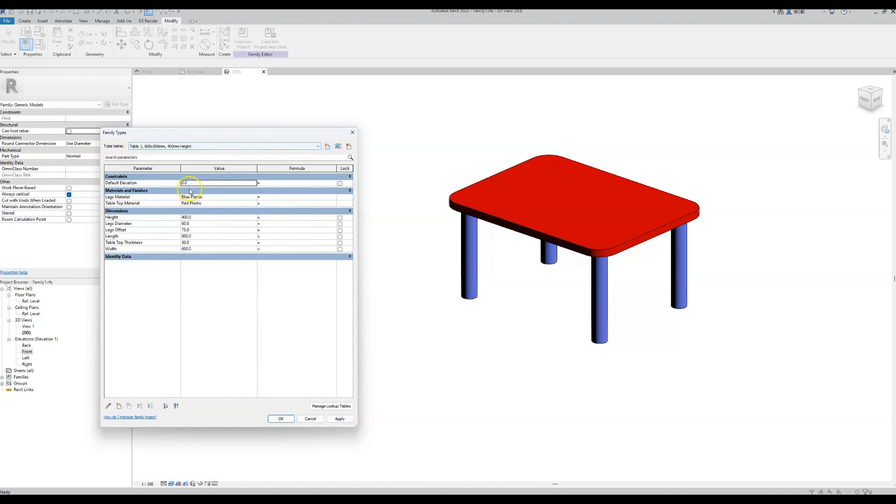
# Set the Table 1 type's Length to 600 and Width to 500, and apply the values to the model
pyautogui.click(205, 217)
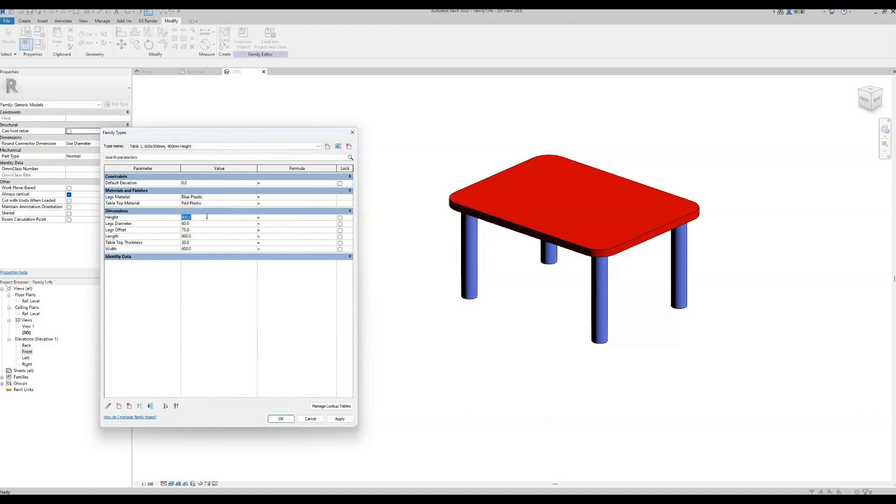
pyautogui.click(195, 236)
pyautogui.write('600')
pyautogui.click(198, 248)
pyautogui.write('500')
pyautogui.click(331, 419)
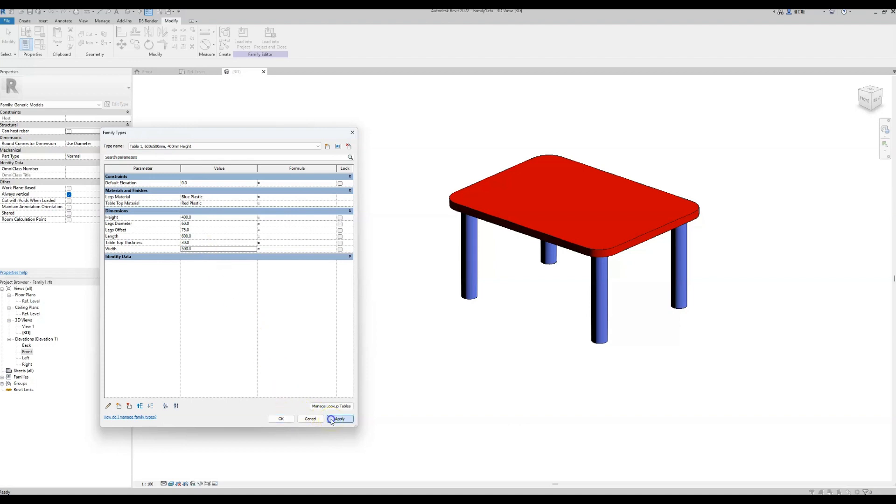
pyautogui.click(235, 218)
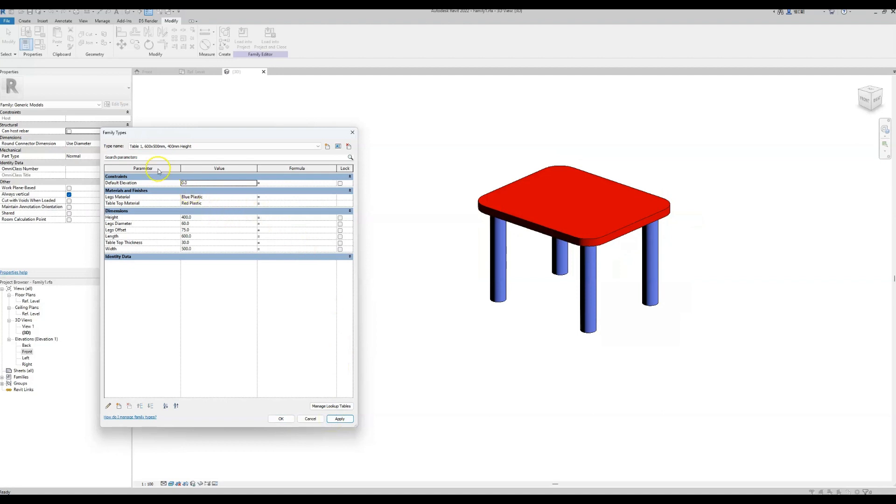
# Create another family type named Table 2, 500x400mm, 350mm Height
pyautogui.click(244, 152)
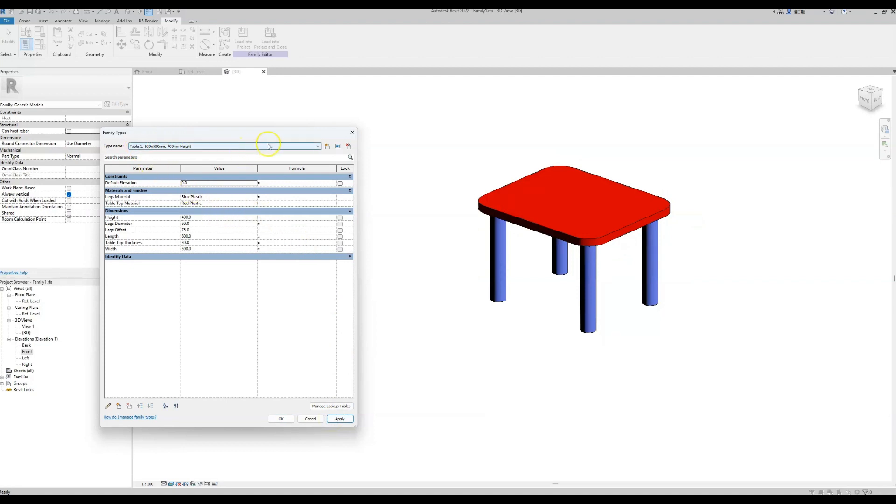
pyautogui.click(327, 147)
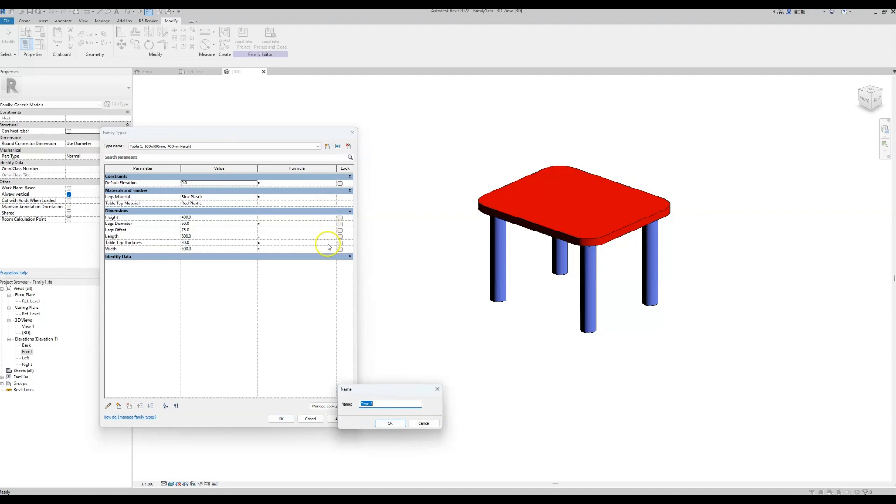
pyautogui.write('T')
pyautogui.write('ght')
pyautogui.press('Return')
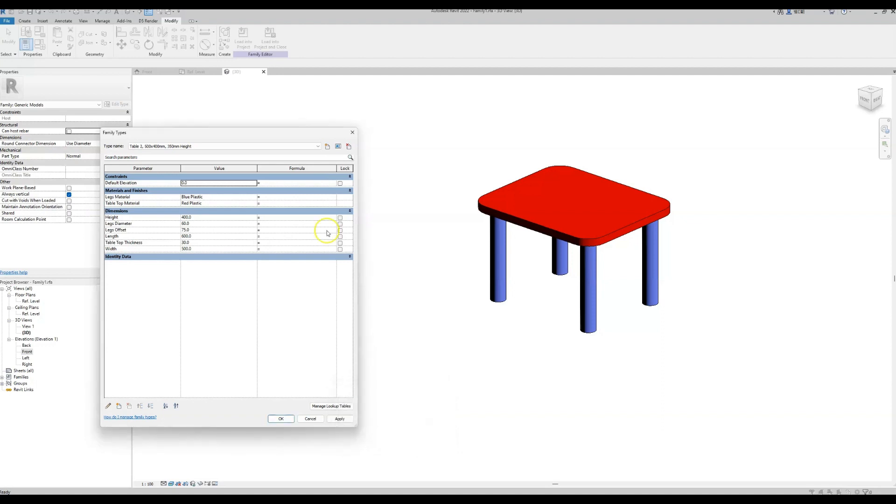
# Set the Table 2 type's Height to 350, Length to 500, Width to 400 and Legs Diameter to 50, and apply the values
pyautogui.click(207, 217)
pyautogui.write('350')
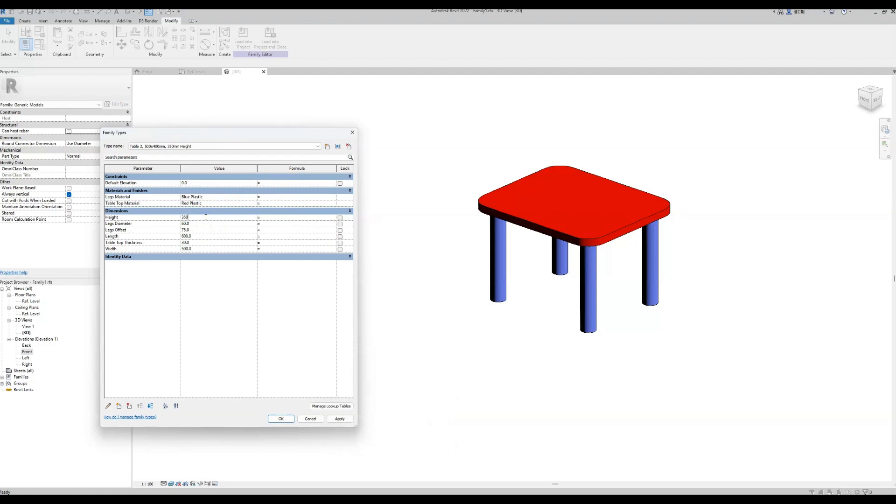
pyautogui.press('Tab')
pyautogui.click(200, 236)
pyautogui.write('500')
pyautogui.click(198, 249)
pyautogui.write('400')
pyautogui.click(201, 223)
pyautogui.write('50')
pyautogui.click(331, 419)
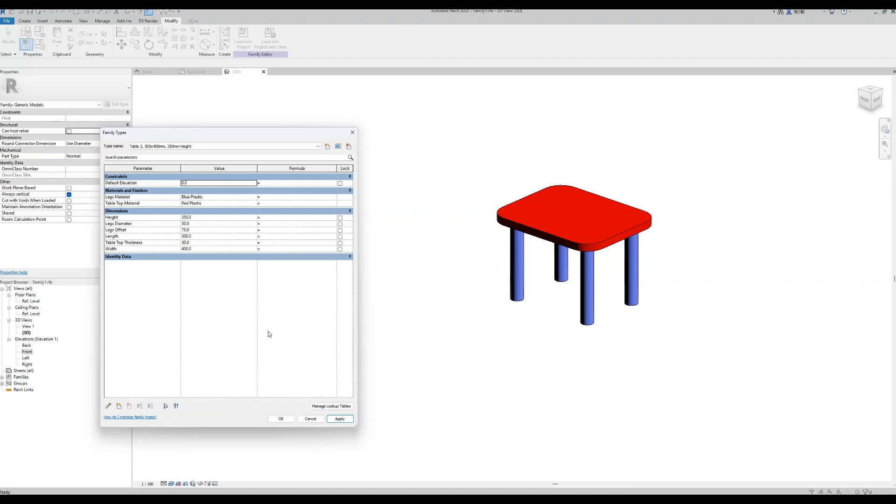
pyautogui.click(340, 419)
# Create a third family type named Table 3, 900x700mm, 600mm Height
pyautogui.click(327, 147)
pyautogui.write('Table 3, 900x70')
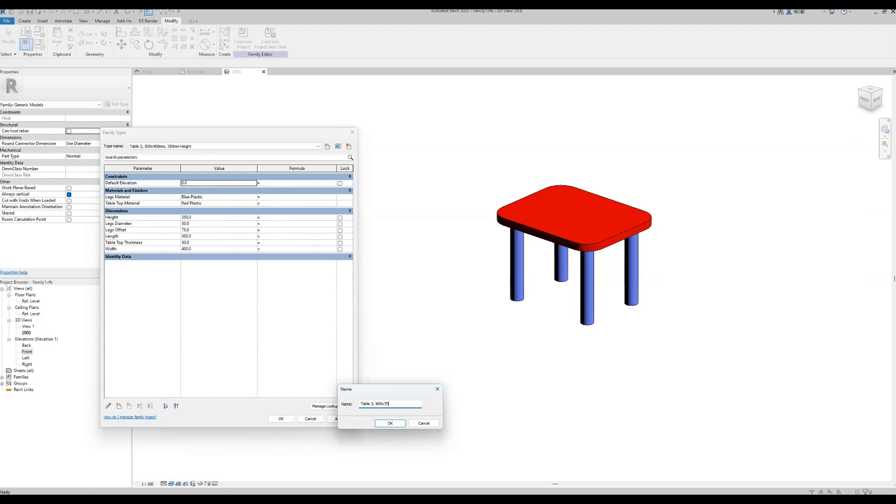
pyautogui.write('0mm')
pyautogui.write(', 600mm Height')
pyautogui.press('Return')
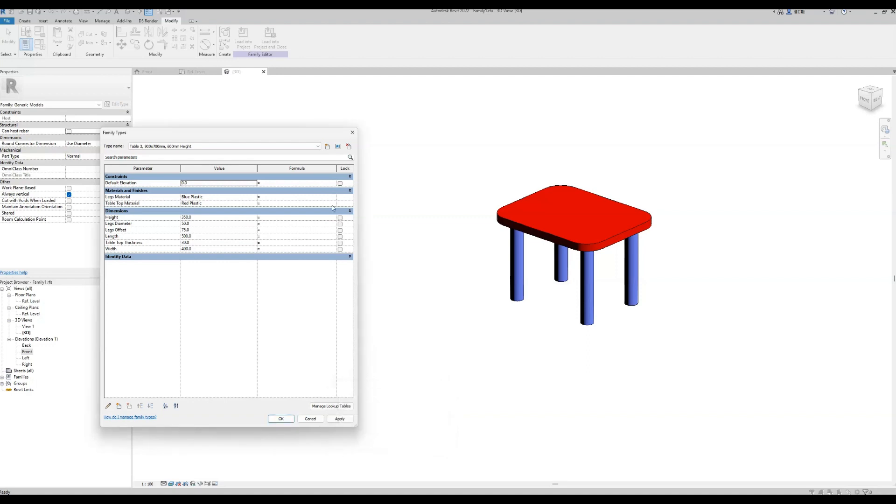
# Set the Table 3 type's Height to 600, Legs Diameter to 60, Length to 900 and Width to 700, and apply the values
pyautogui.click(200, 218)
pyautogui.write('600')
pyautogui.click(202, 223)
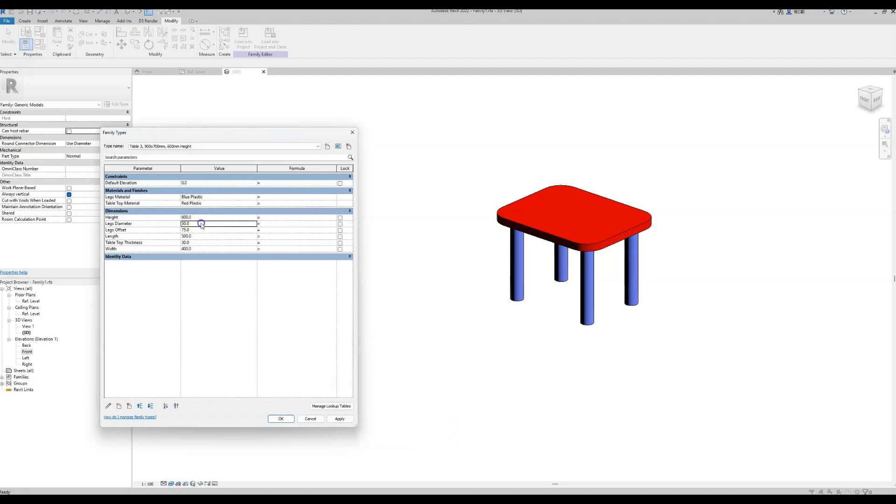
pyautogui.write('60')
pyautogui.click(197, 236)
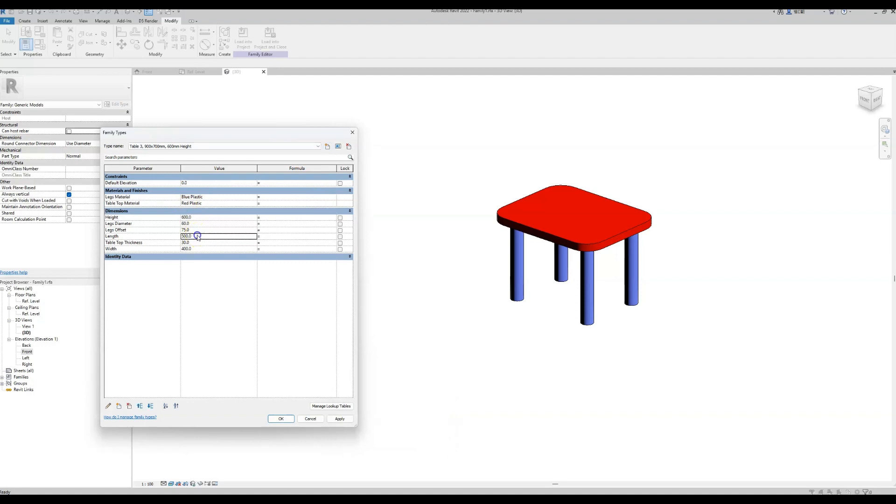
pyautogui.write('900')
pyautogui.click(198, 249)
pyautogui.write('700')
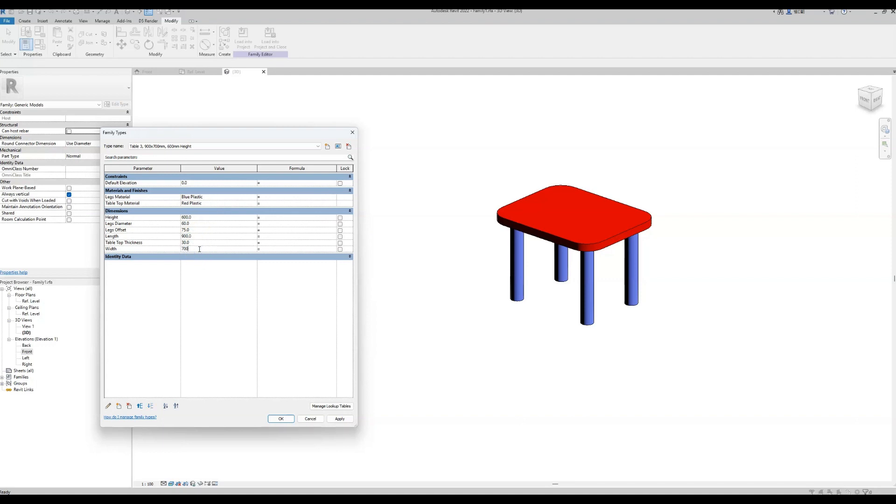
pyautogui.click(340, 419)
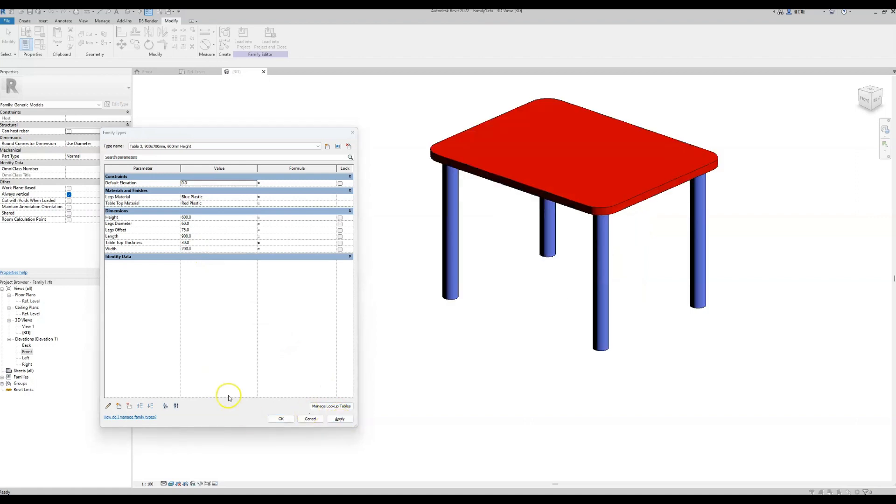
pyautogui.click(339, 420)
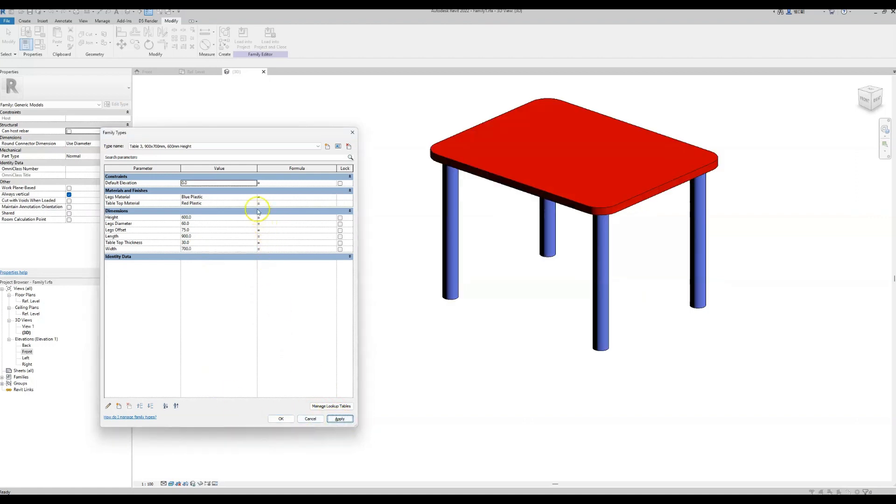
# Check the list of defined table types and accept the family type settings
pyautogui.click(257, 148)
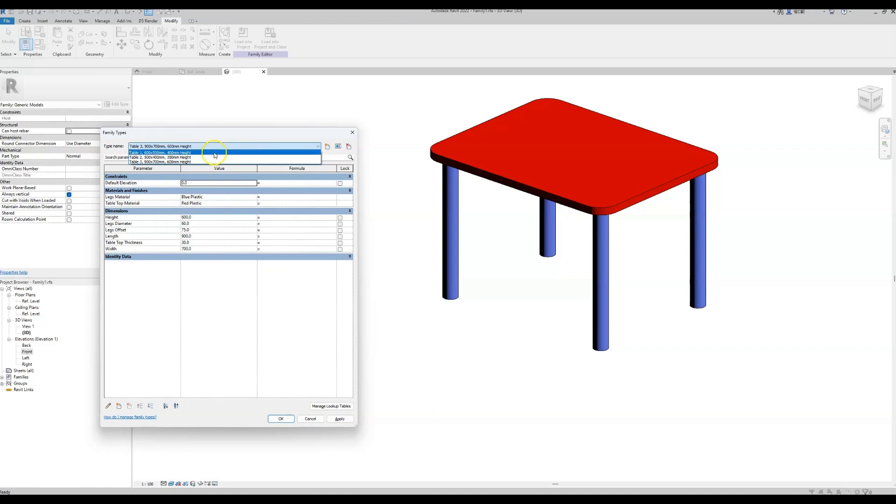
pyautogui.click(224, 136)
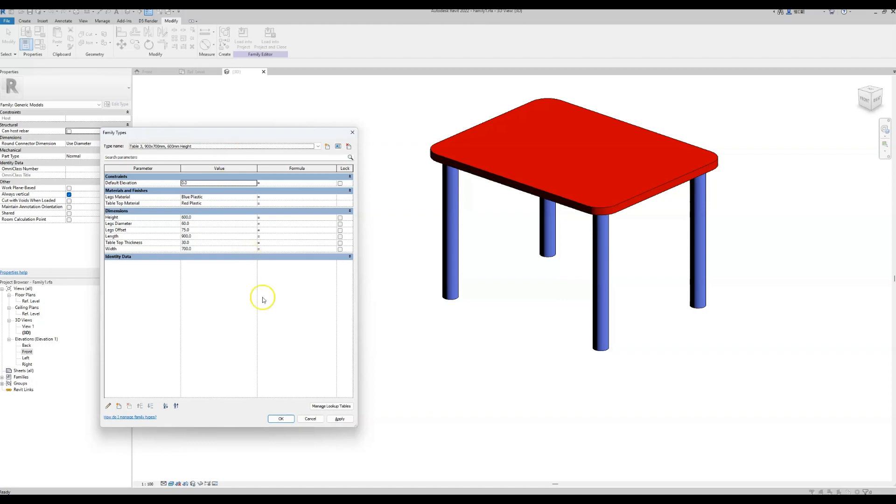
pyautogui.click(281, 419)
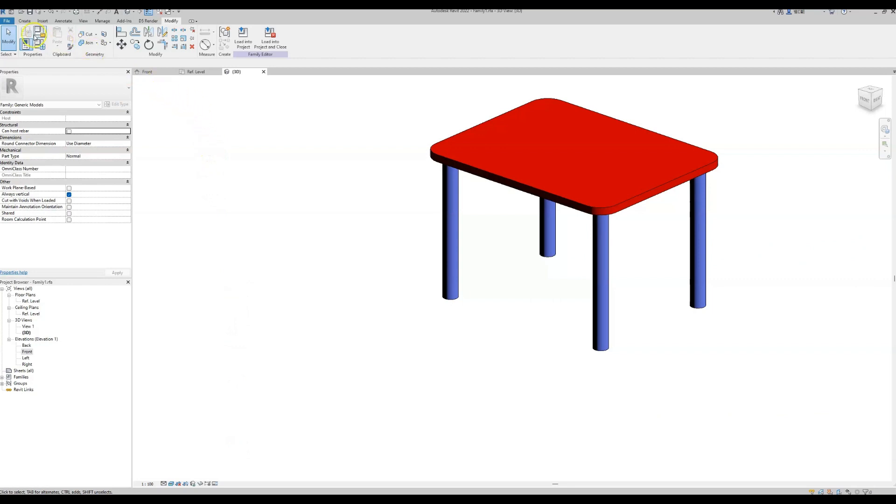
# Save the family to the Desktop under the name Table Parametric
pyautogui.click(6, 20)
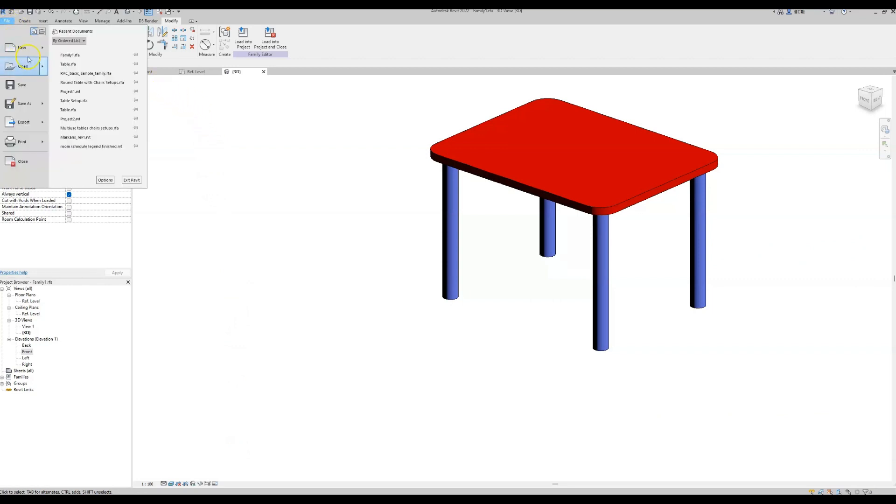
pyautogui.moveTo(41, 103)
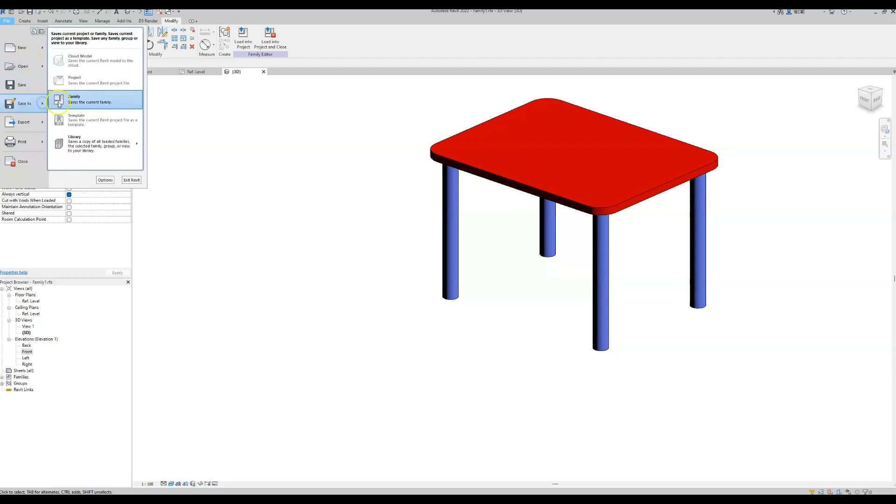
pyautogui.click(90, 104)
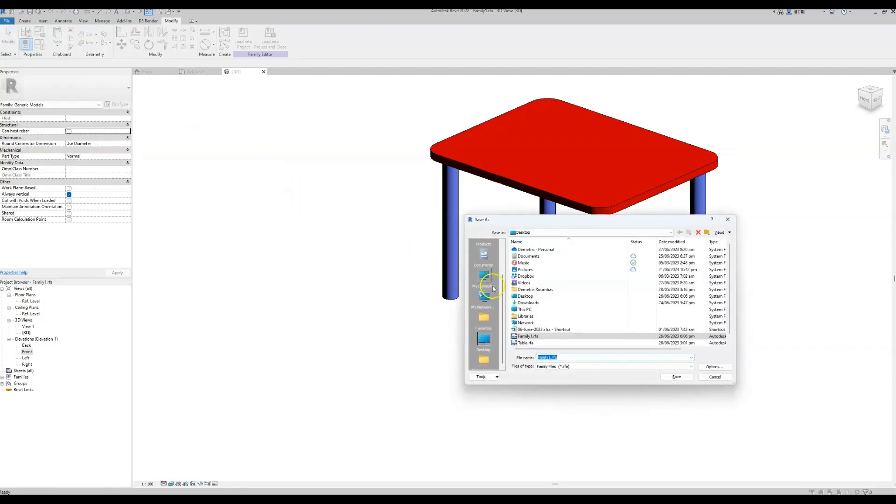
pyautogui.scroll(-2, 487, 294)
pyautogui.click(563, 357)
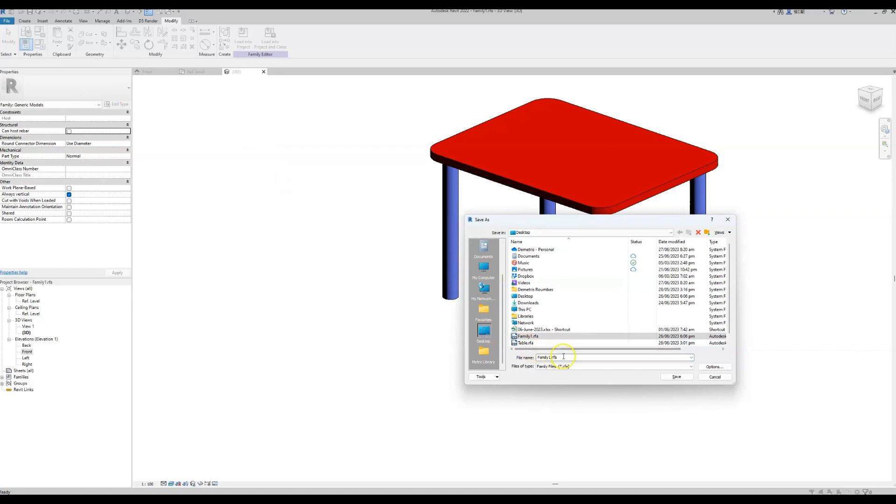
pyautogui.doubleClick(563, 357)
pyautogui.write('T')
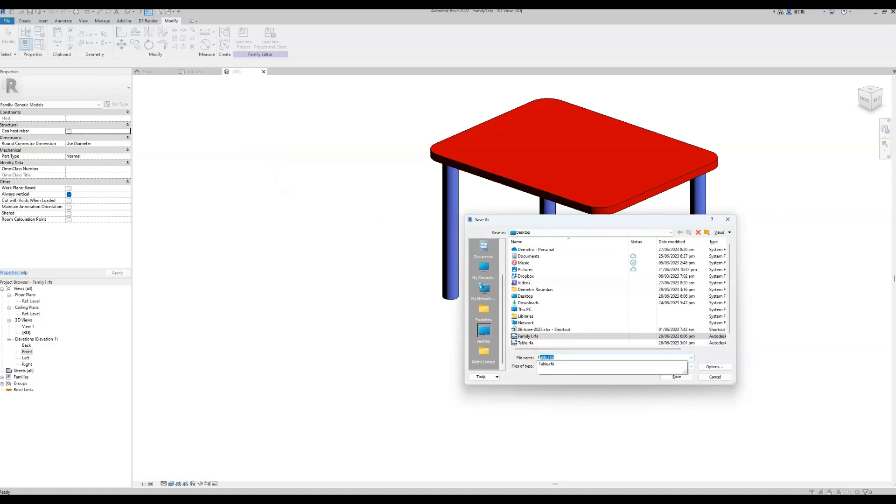
pyautogui.write('able')
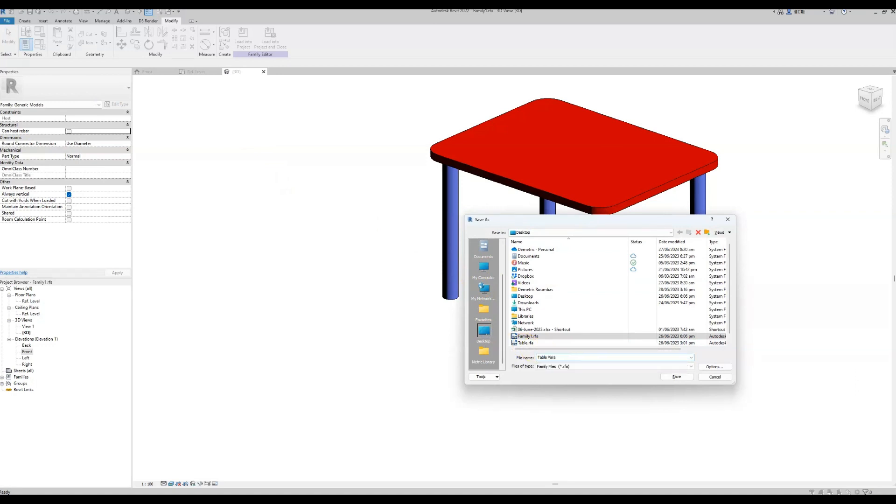
pyautogui.press('Return')
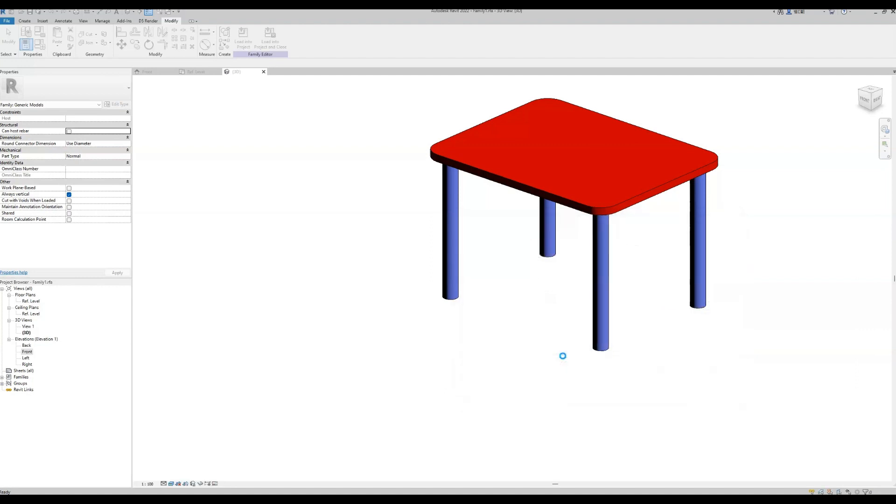
# Close the family's 3D and Ref. Level views and create a new project from the Architectural Template
pyautogui.click(264, 71)
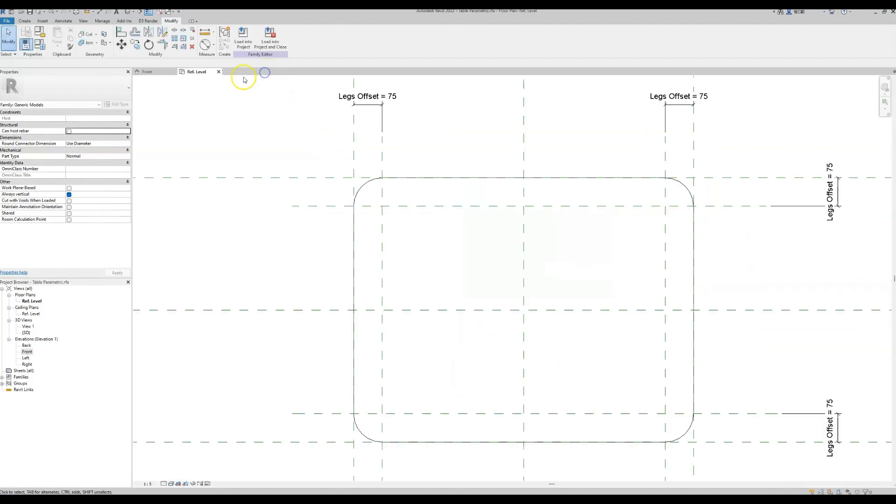
pyautogui.click(219, 72)
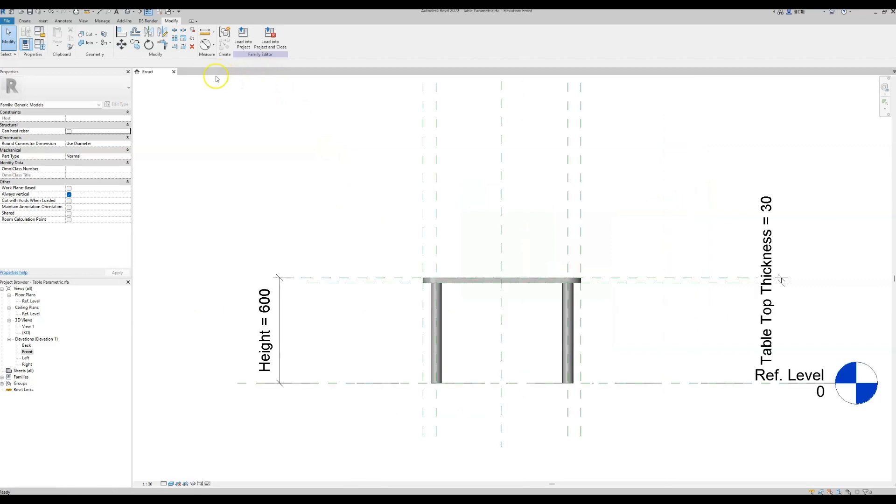
pyautogui.click(7, 21)
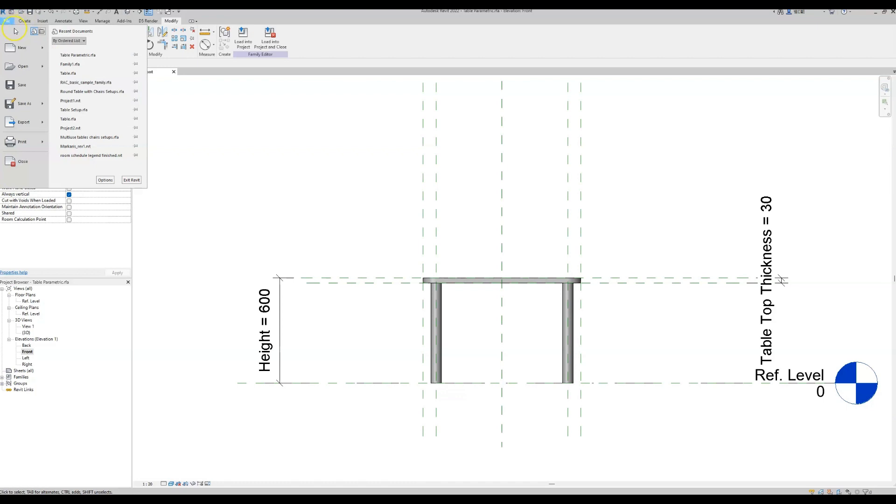
pyautogui.click(45, 50)
pyautogui.click(70, 50)
pyautogui.click(422, 239)
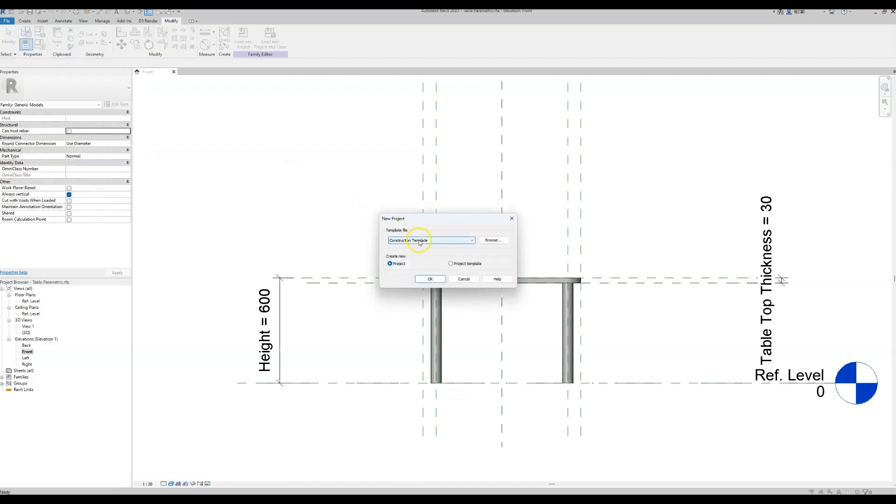
pyautogui.click(424, 257)
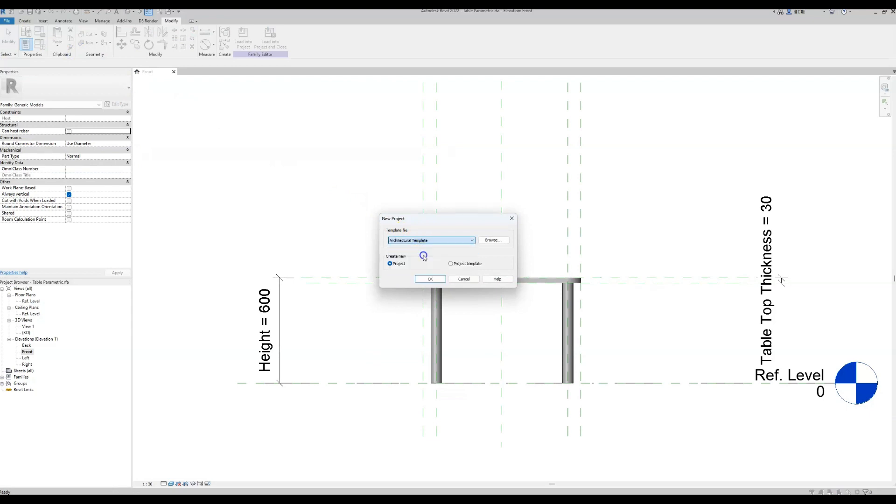
pyautogui.click(427, 279)
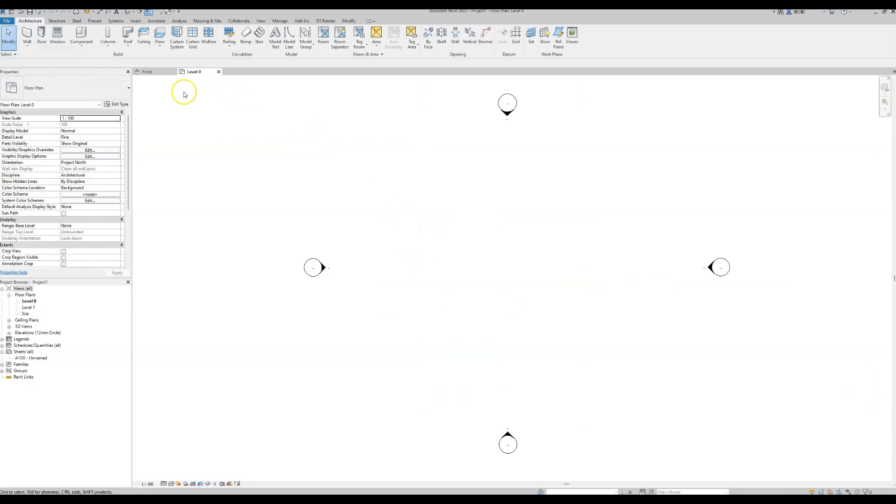
# Load the Table Parametric family into the new project and close the family file
pyautogui.click(158, 77)
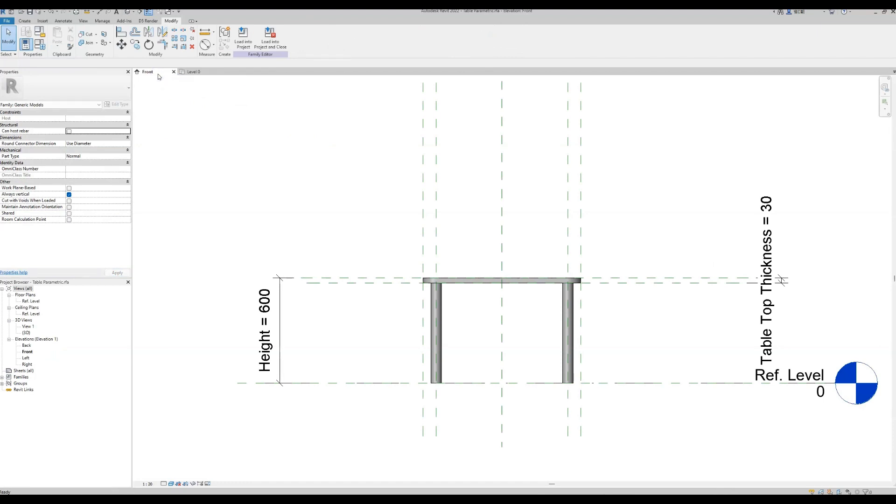
pyautogui.click(158, 76)
pyautogui.click(243, 44)
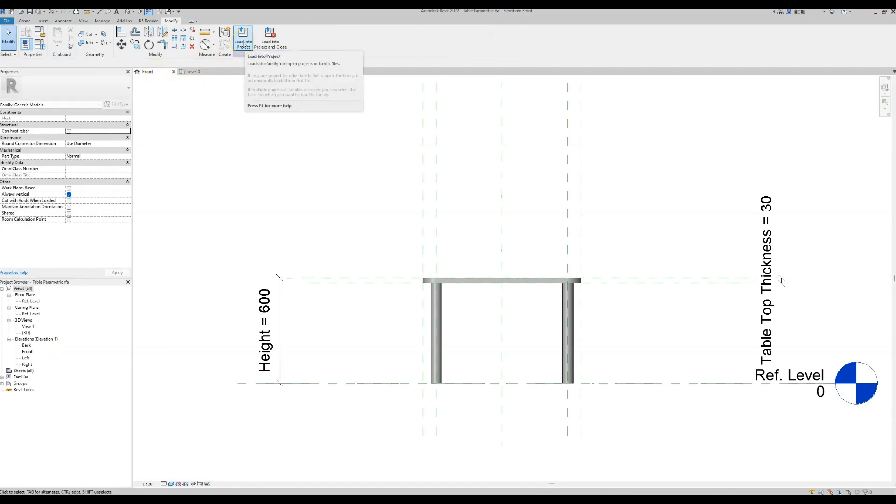
pyautogui.click(283, 44)
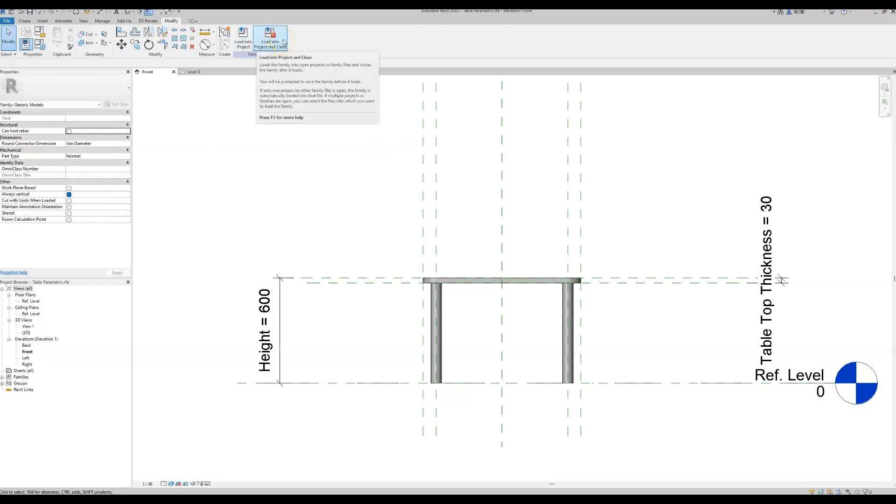
pyautogui.click(283, 42)
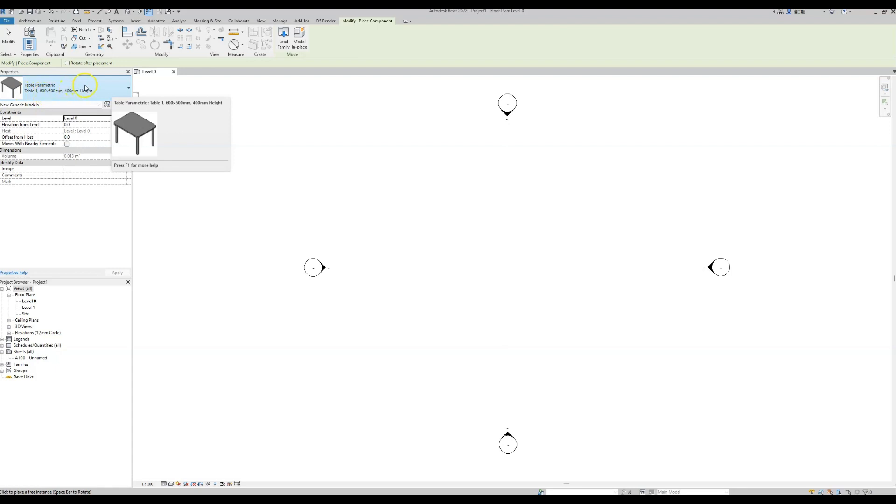
# Place one Table Parametric instance of type Table 1, 600x500mm, 400mm Height near the centre of the Level 0 plan
pyautogui.click(124, 88)
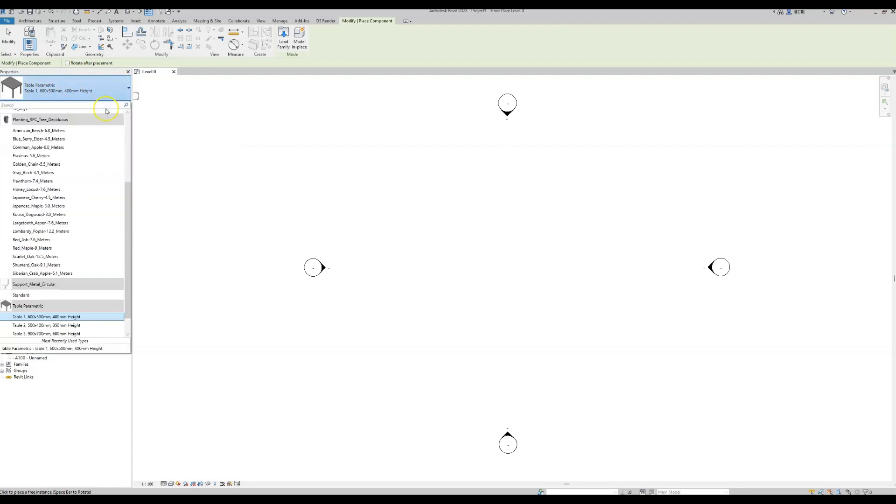
pyautogui.scroll(-1, 93, 189)
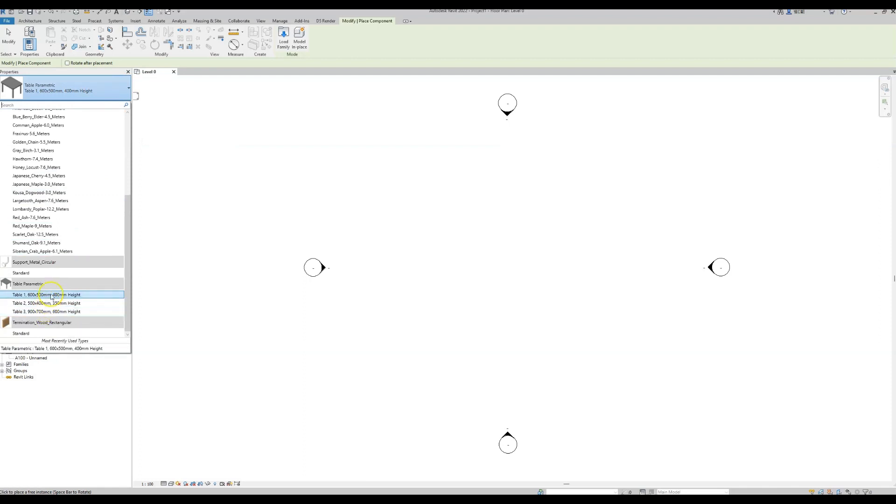
pyautogui.moveTo(47, 297)
pyautogui.click(47, 295)
pyautogui.click(492, 270)
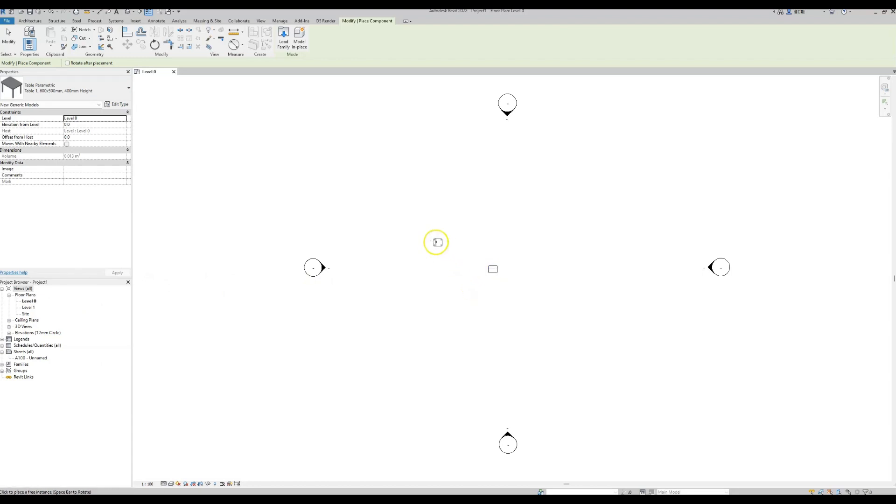
pyautogui.press('Escape')
pyautogui.press('Escape')
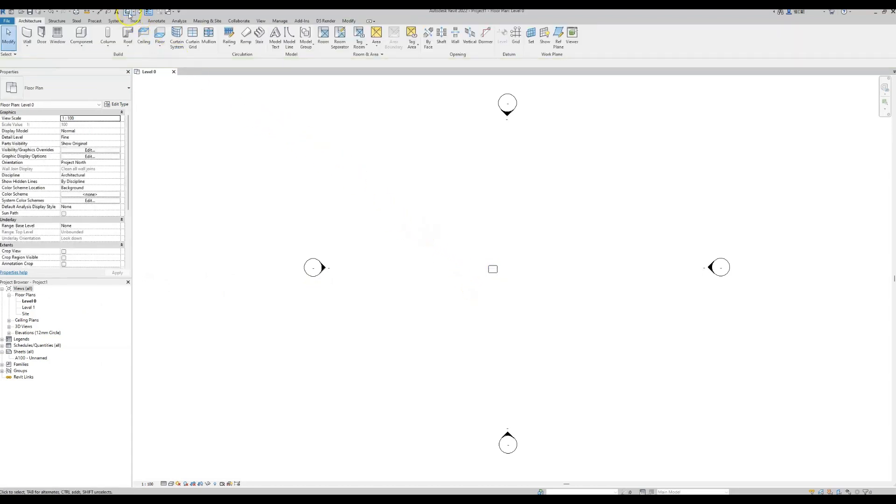
# Open the default 3D view and hide both level elements in it
pyautogui.click(129, 14)
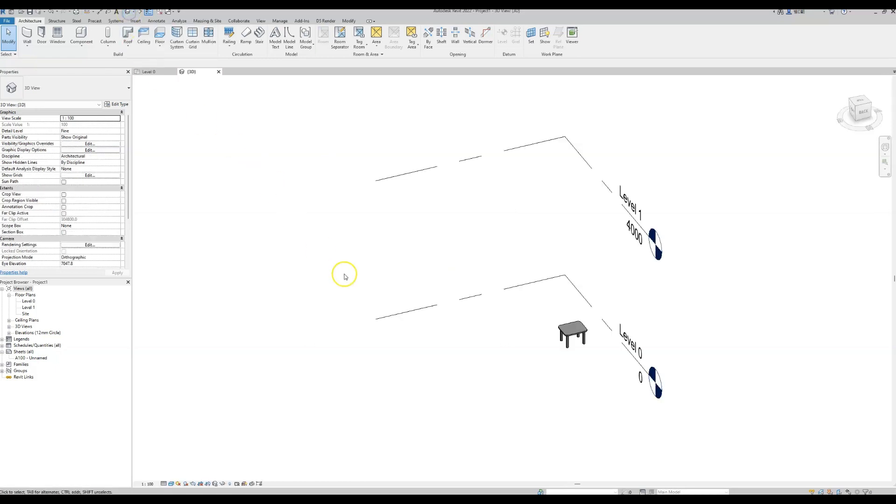
pyautogui.moveTo(421, 320); pyautogui.dragTo(392, 140)
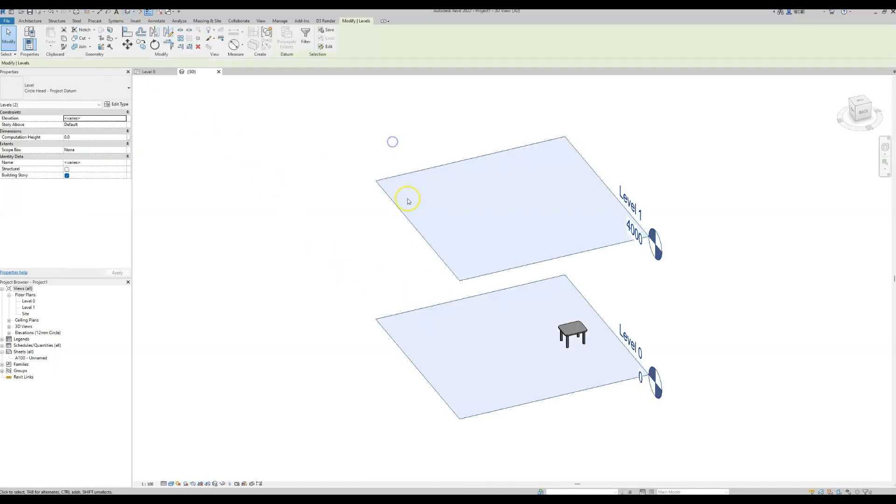
pyautogui.rightClick(405, 191)
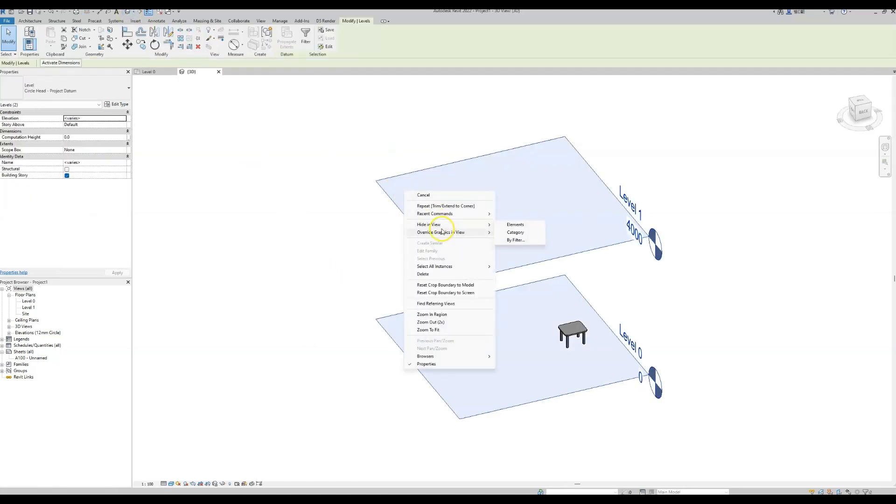
pyautogui.click(506, 226)
# Turn on shadows and set the 3D view's visual style to Realistic
pyautogui.scroll(5, 593, 361)
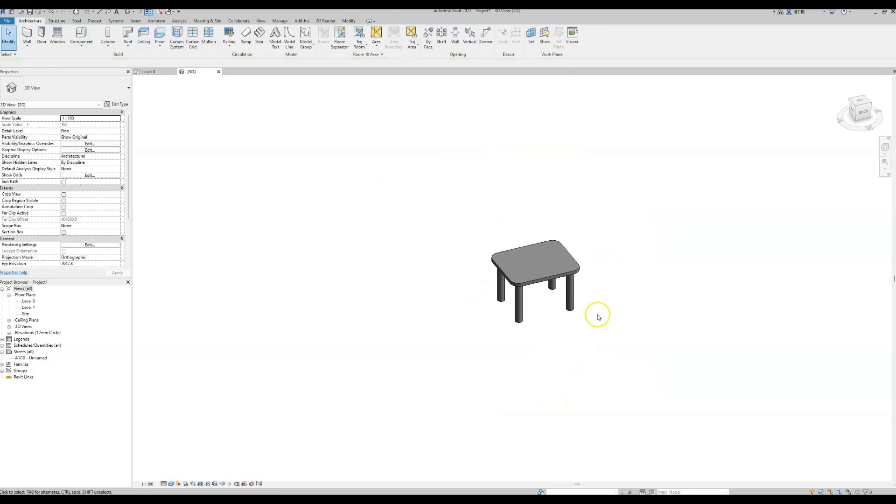
pyautogui.scroll(2, 598, 317)
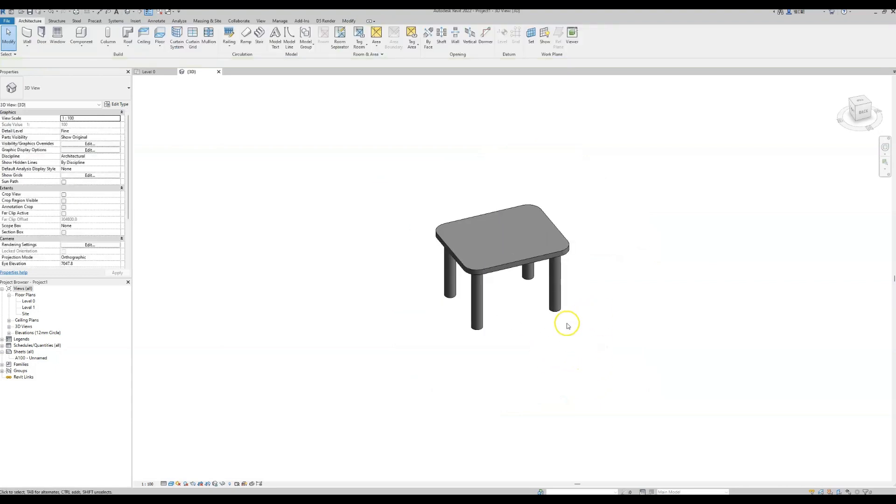
pyautogui.click(186, 484)
pyautogui.click(171, 484)
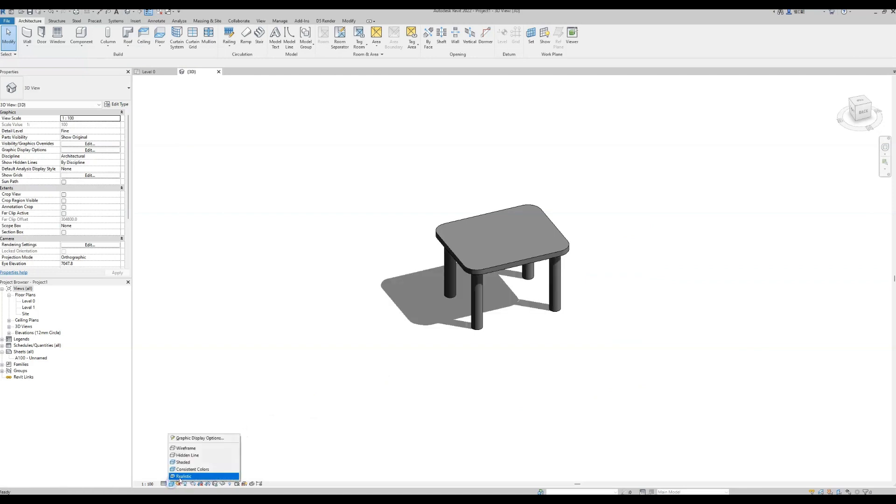
pyautogui.click(183, 477)
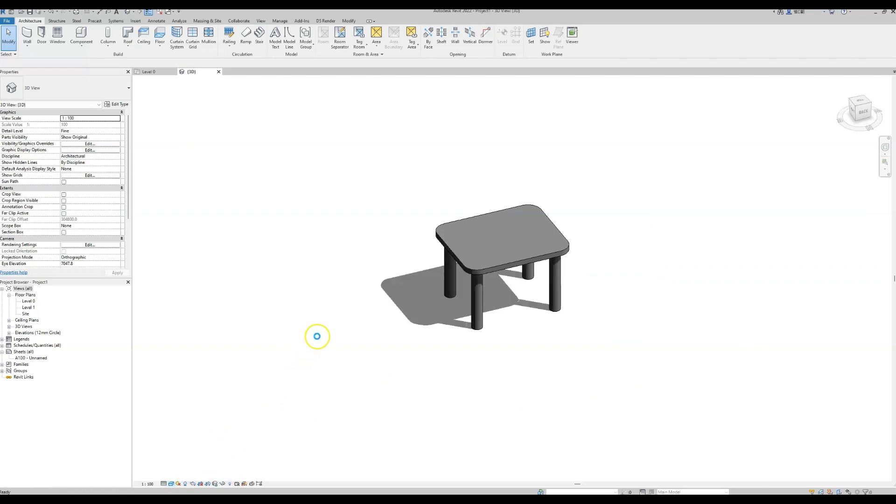
pyautogui.keyDown('shift'); pyautogui.moveTo(304, 327); pyautogui.dragTo(242, 324, button='middle'); pyautogui.keyUp('shift')
# Copy the table about 1120 mm along its long side to make a second instance
pyautogui.click(334, 266)
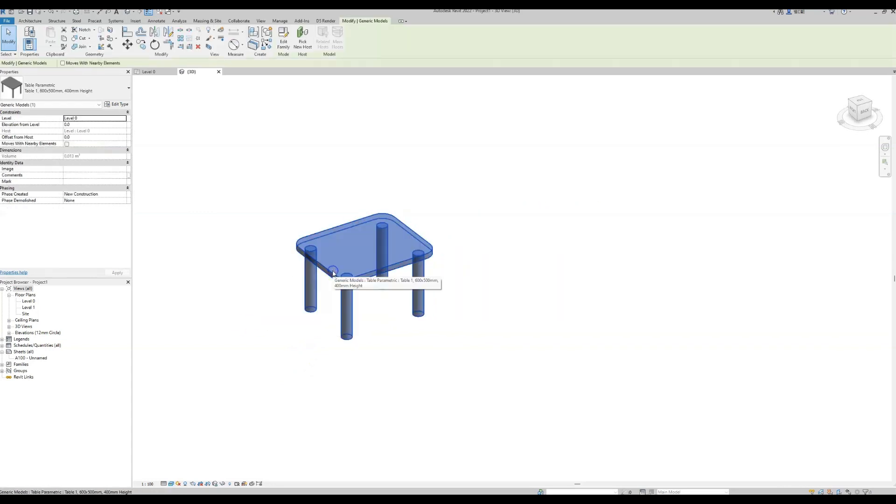
pyautogui.click(140, 44)
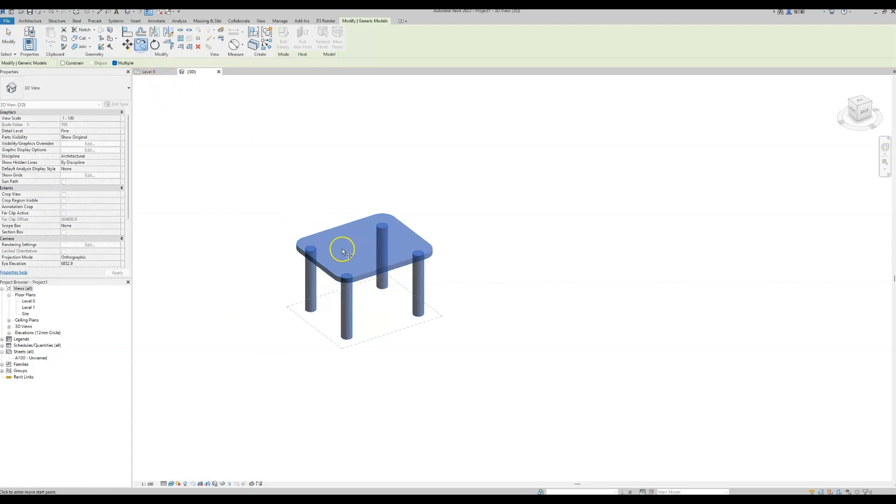
pyautogui.click(390, 301)
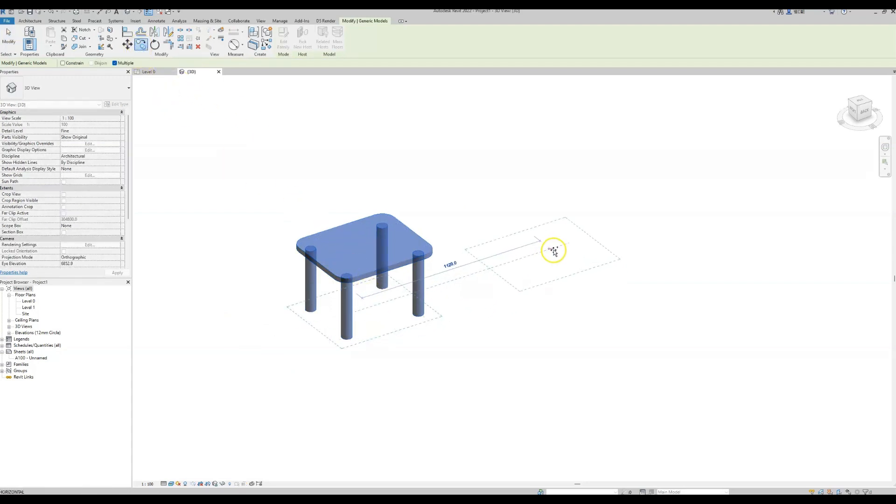
pyautogui.click(553, 251)
pyautogui.press('Escape')
# Change the copied table's type to Table 2, 500x400mm, 350mm Height
pyautogui.click(519, 220)
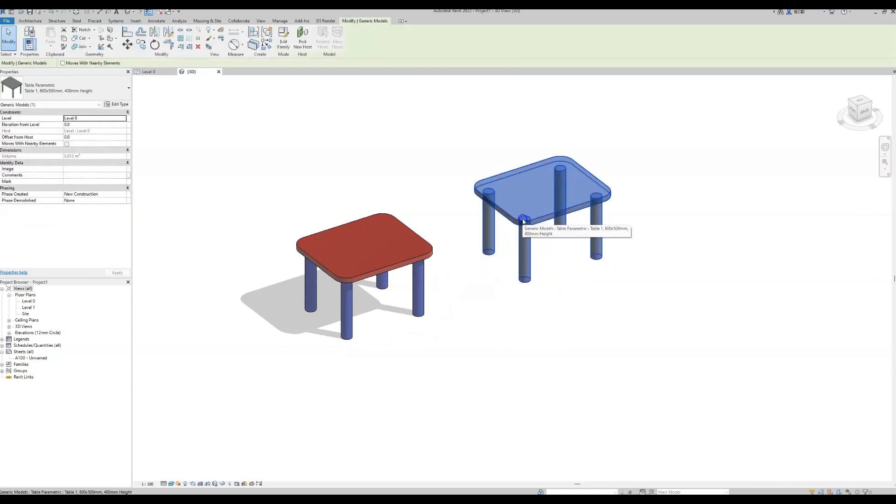
pyautogui.click(80, 91)
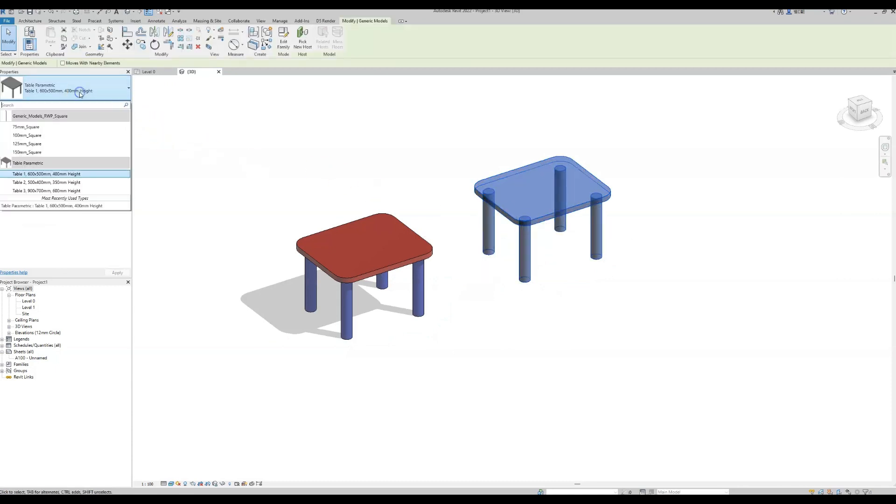
pyautogui.click(49, 182)
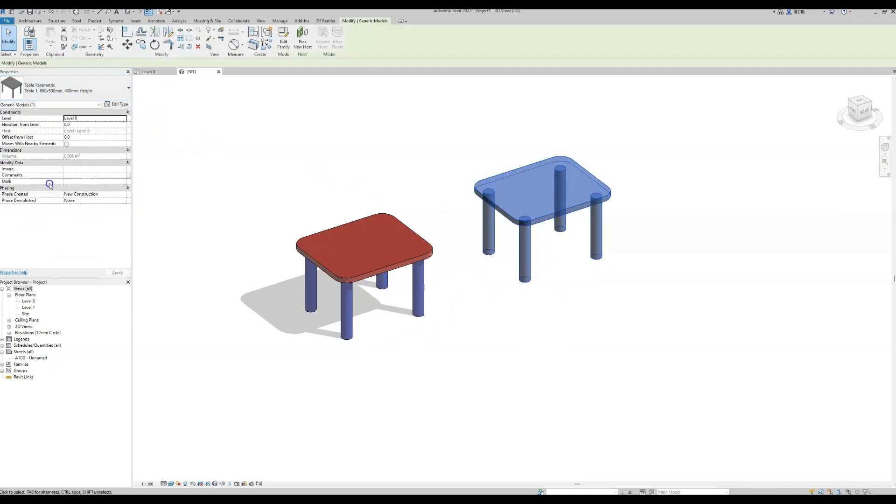
pyautogui.click(290, 161)
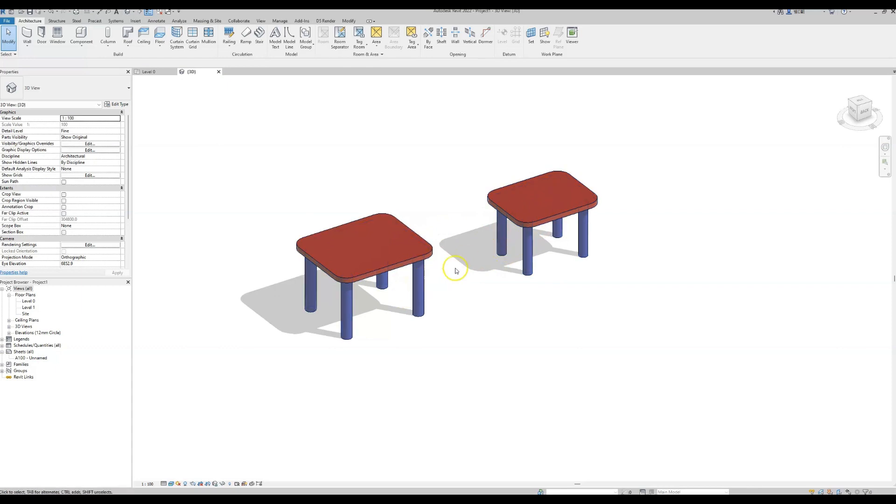
# Copy the Table 2 instance to a free spot in front of it as a third table
pyautogui.click(531, 251)
pyautogui.click(140, 45)
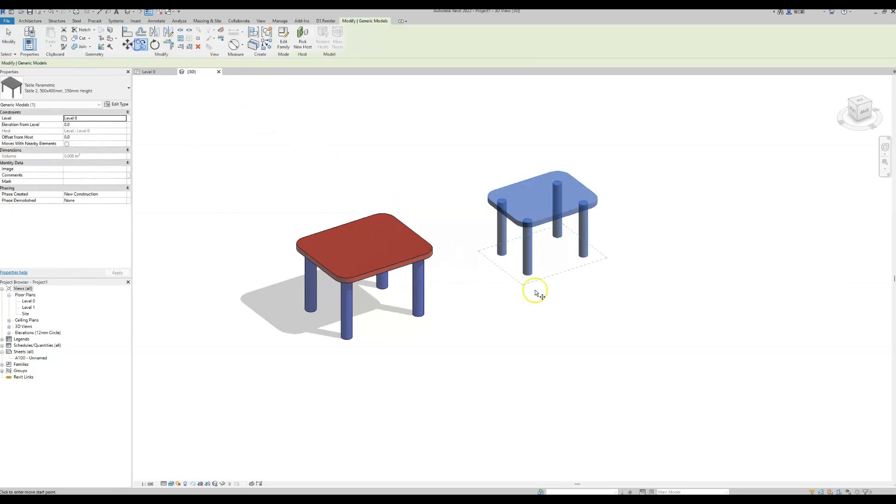
pyautogui.click(532, 269)
pyautogui.click(560, 386)
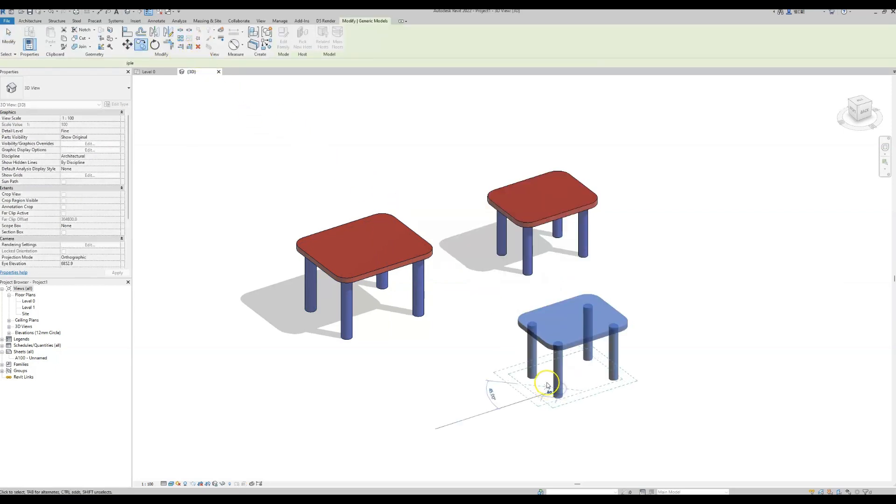
pyautogui.press('Escape')
pyautogui.press('Escape')
# Change the third table's type to the 900x700mm Table 3 and clear the selection
pyautogui.click(559, 352)
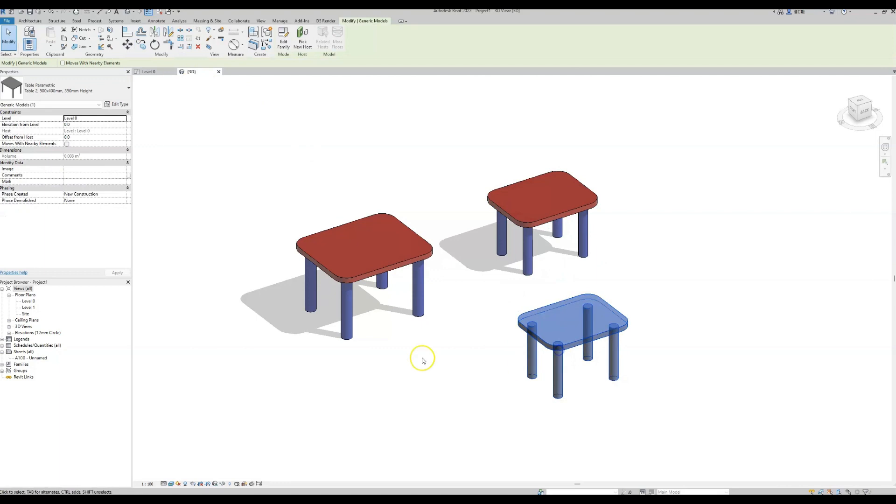
pyautogui.click(99, 92)
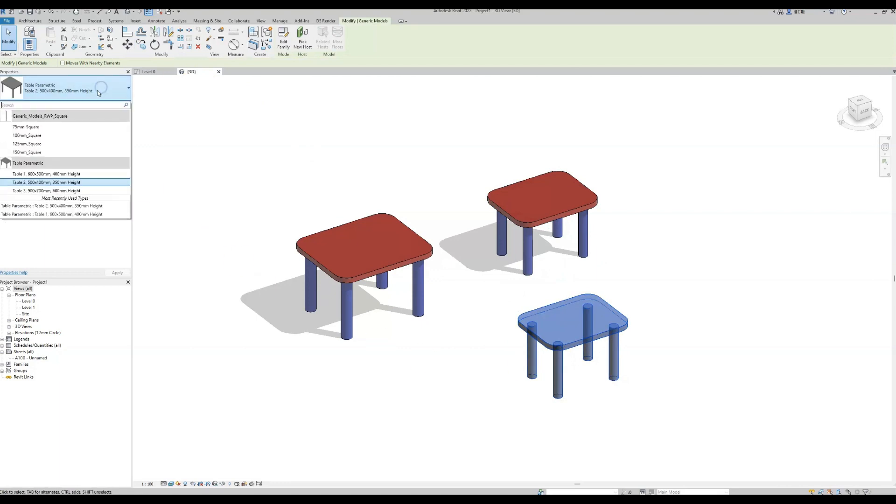
pyautogui.click(51, 191)
pyautogui.click(224, 337)
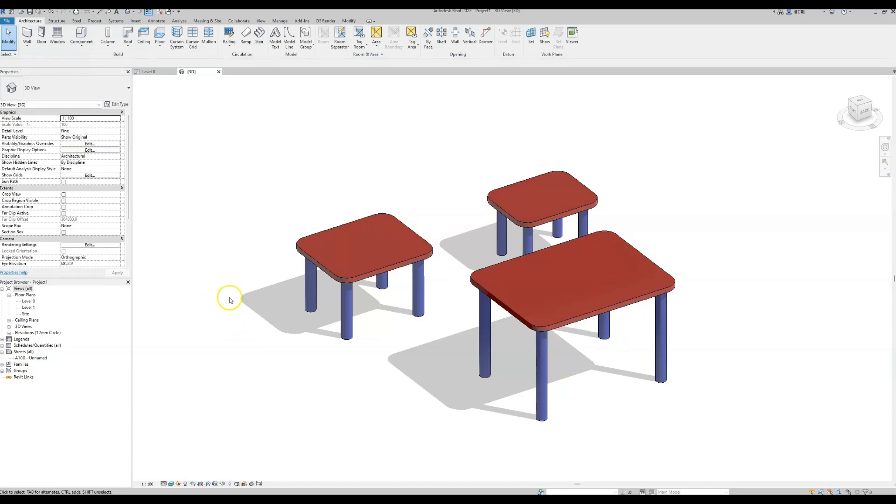
# Open the type properties of the original Table 1 instance and move the dialog clear of the tables
pyautogui.click(298, 252)
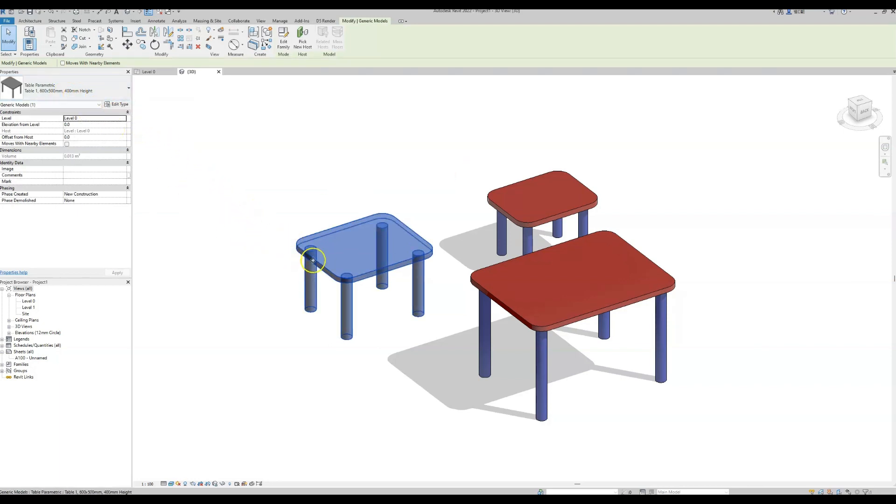
pyautogui.click(118, 105)
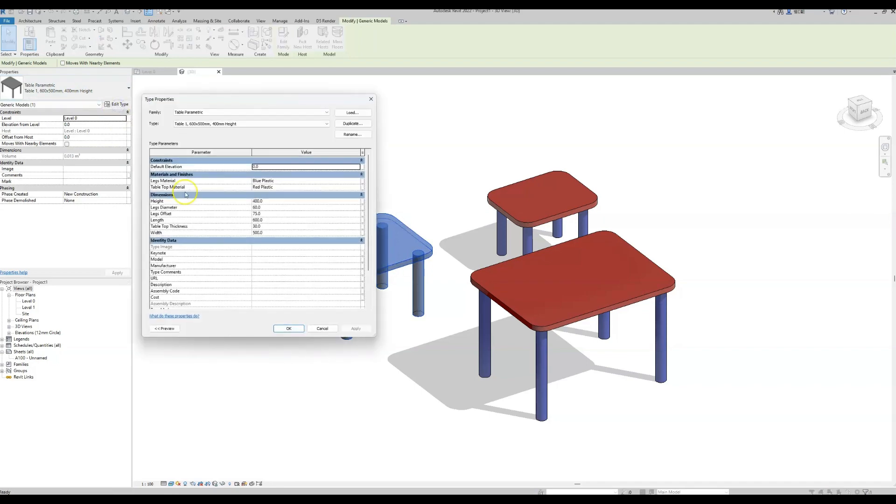
pyautogui.moveTo(246, 98); pyautogui.dragTo(139, 184)
pyautogui.hotkey('alt', 'Tab')
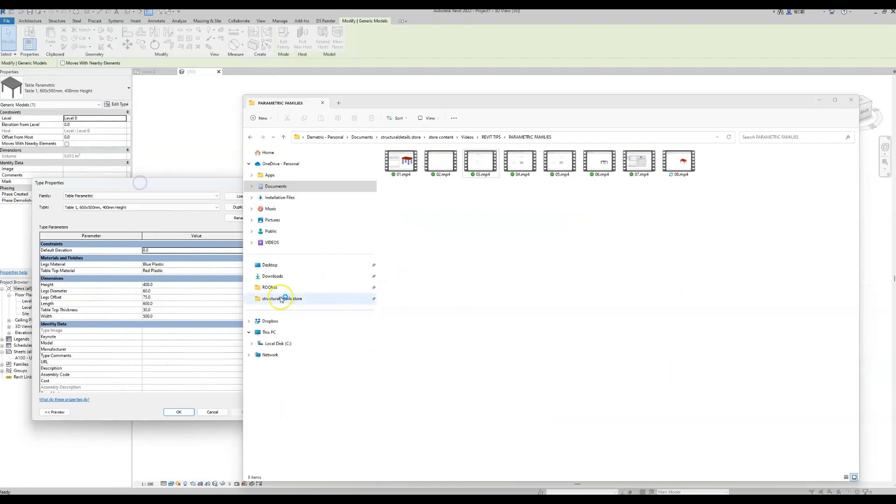
pyautogui.click(203, 184)
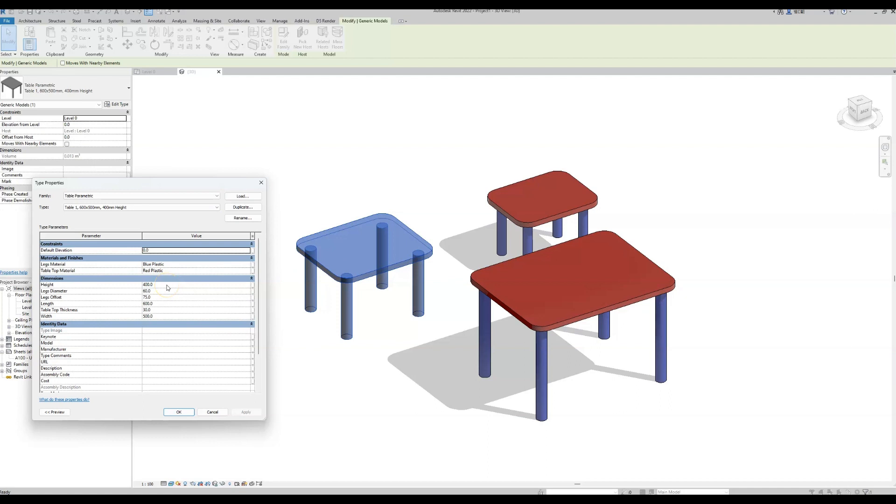
# Test the Table 1 type with a Length of 500 mm, applying it, and set the Length back to 600 mm
pyautogui.click(161, 303)
pyautogui.click(245, 412)
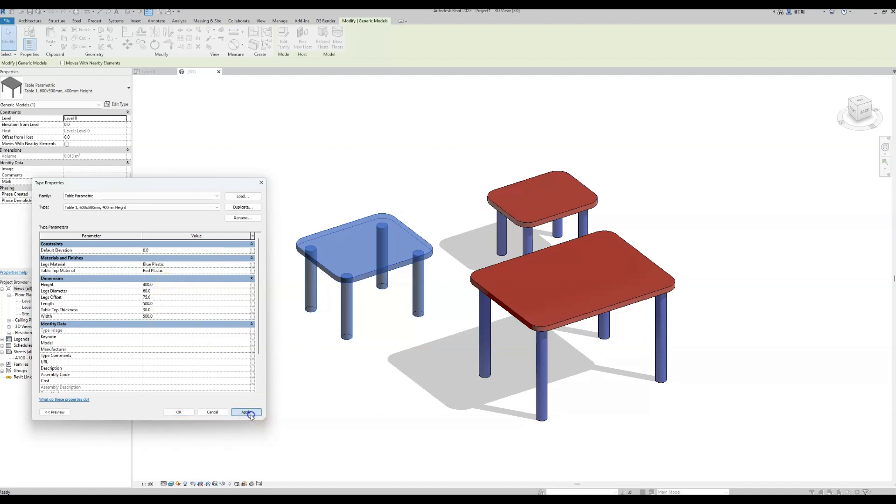
pyautogui.click(166, 303)
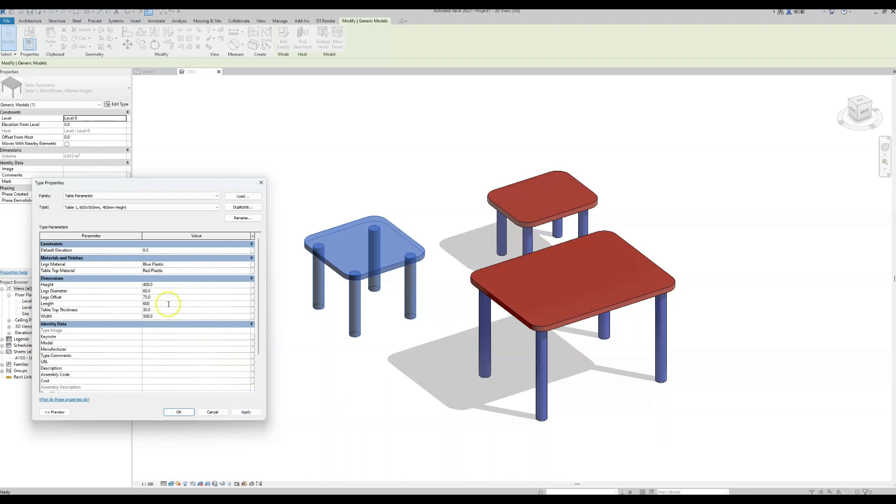
pyautogui.click(246, 412)
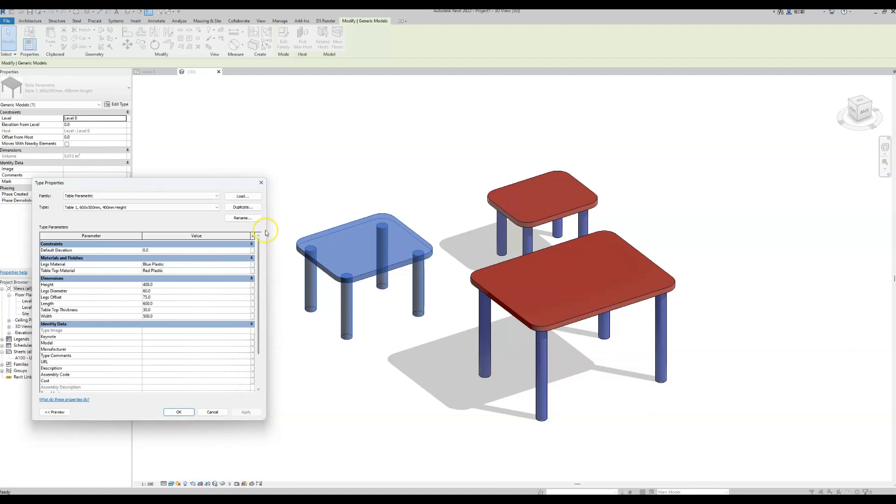
# Duplicate the Table 1 type under the name Table 4, 500x400mm, 400mm Height
pyautogui.click(242, 208)
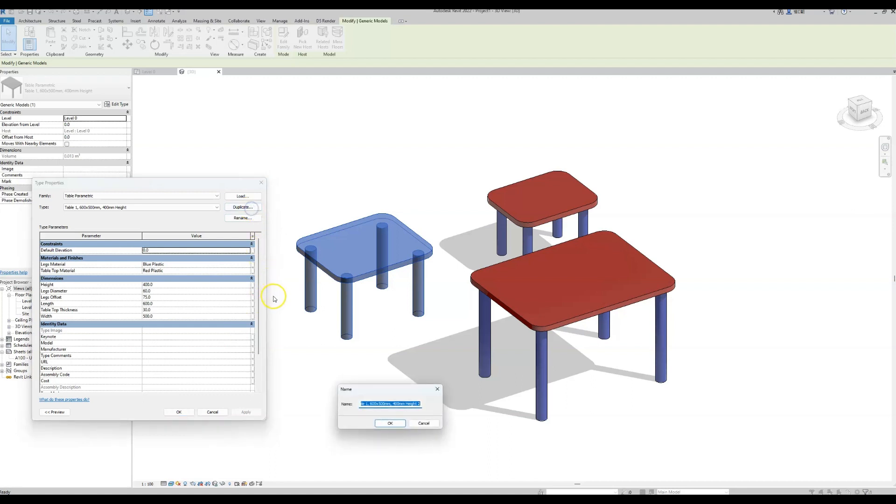
pyautogui.write('Tab')
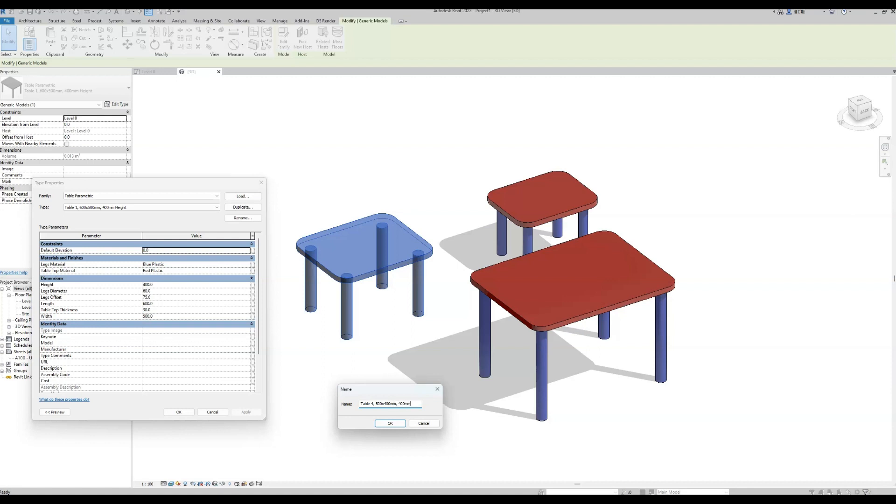
pyautogui.write('ight')
pyautogui.press('Return')
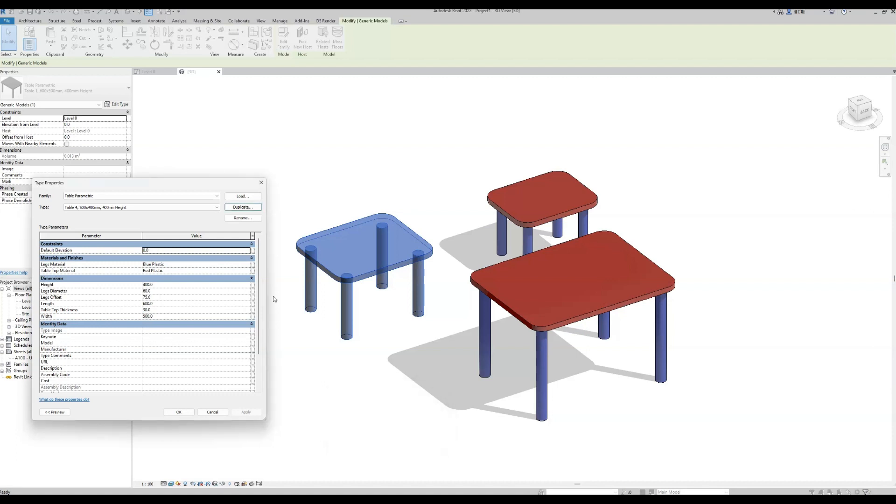
# Set the Table 4 type's Length to 500 mm and Width to 400 mm, and accept the type properties
pyautogui.click(189, 304)
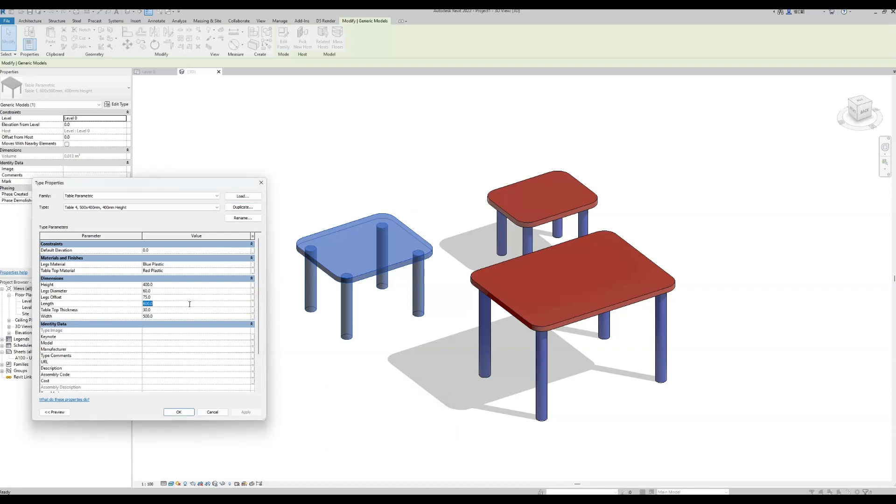
pyautogui.click(178, 317)
pyautogui.write('40')
pyautogui.click(184, 412)
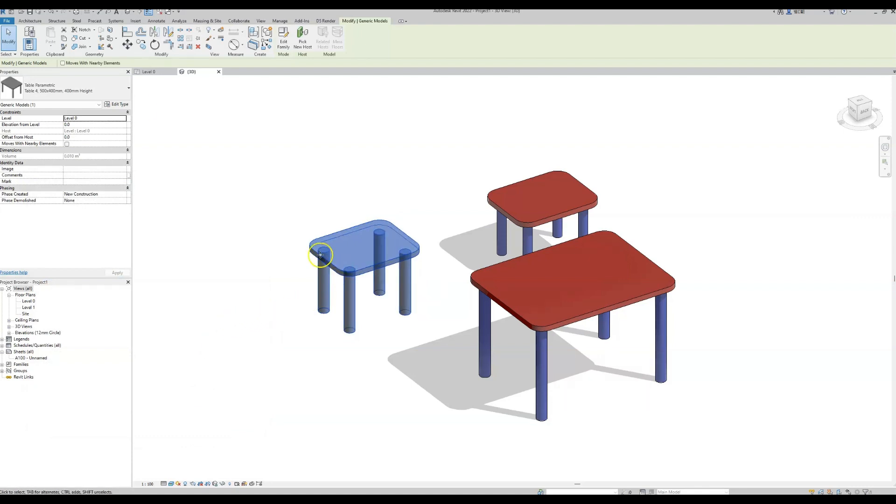
# Place a Table Parametric component of type Table 1, 600x500mm, 400mm Height on Level 0, behind the Table 4 instance
pyautogui.click(256, 254)
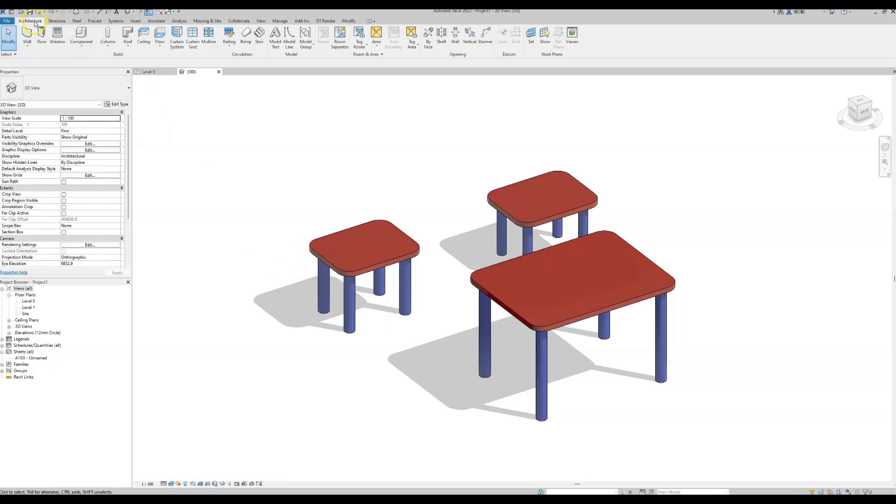
pyautogui.click(82, 33)
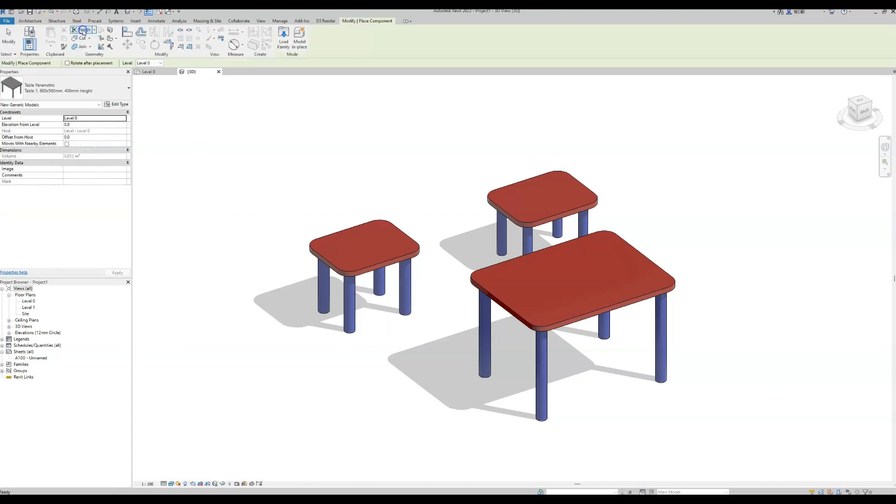
pyautogui.click(81, 78)
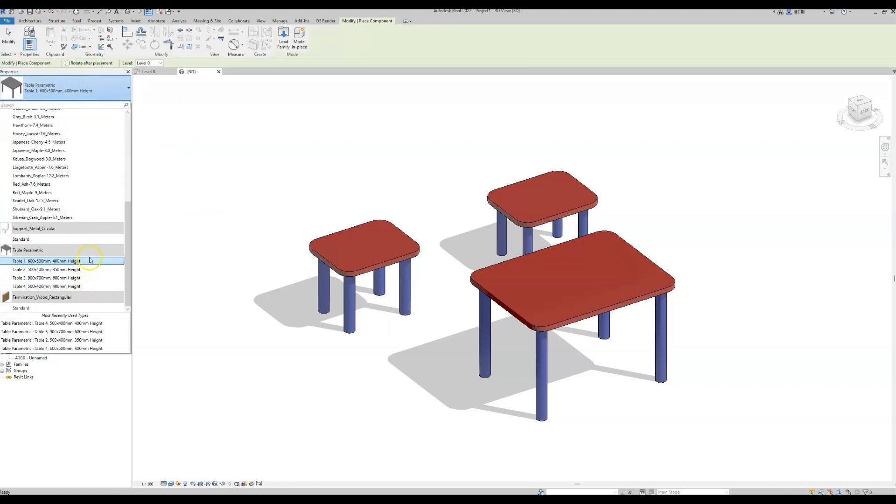
pyautogui.click(65, 262)
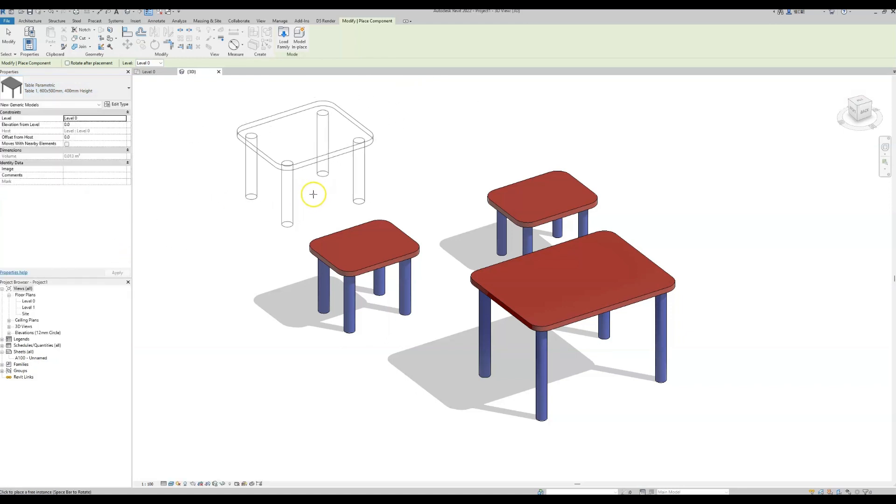
pyautogui.click(300, 203)
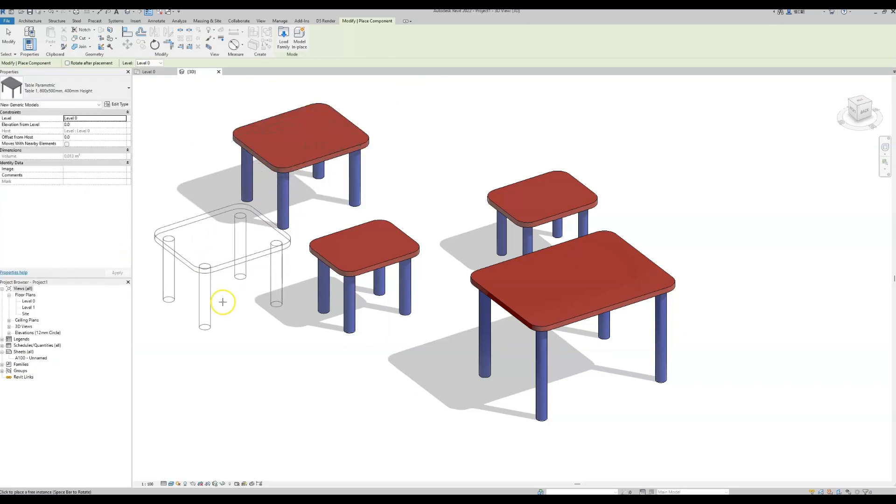
pyautogui.press('Escape')
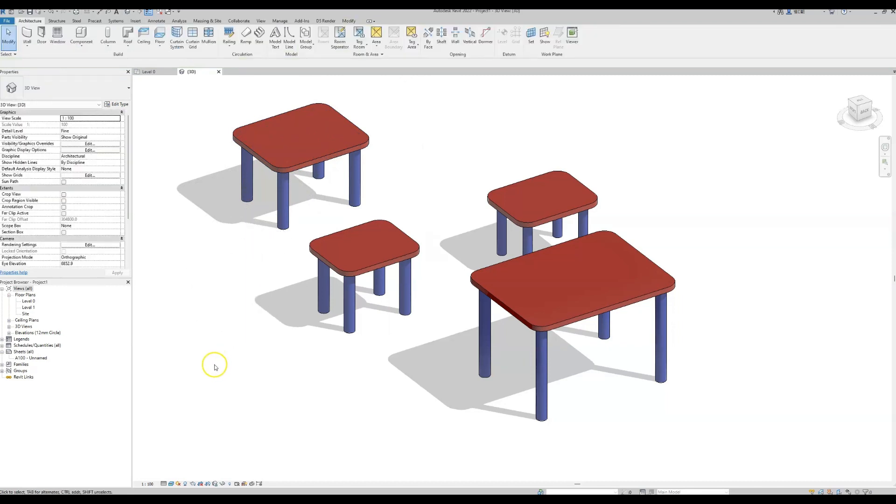